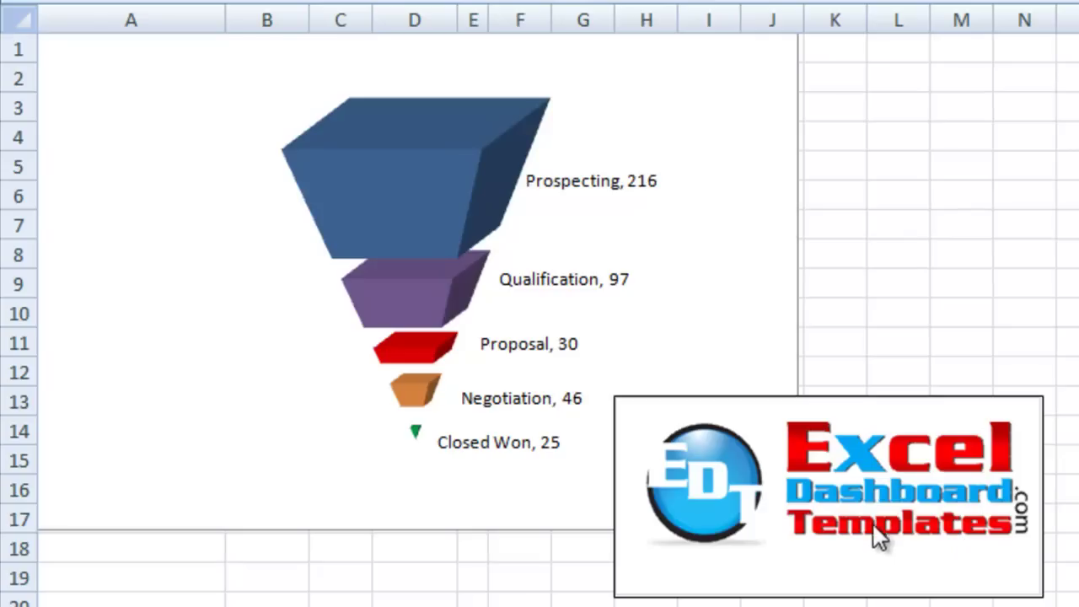
click(869, 486)
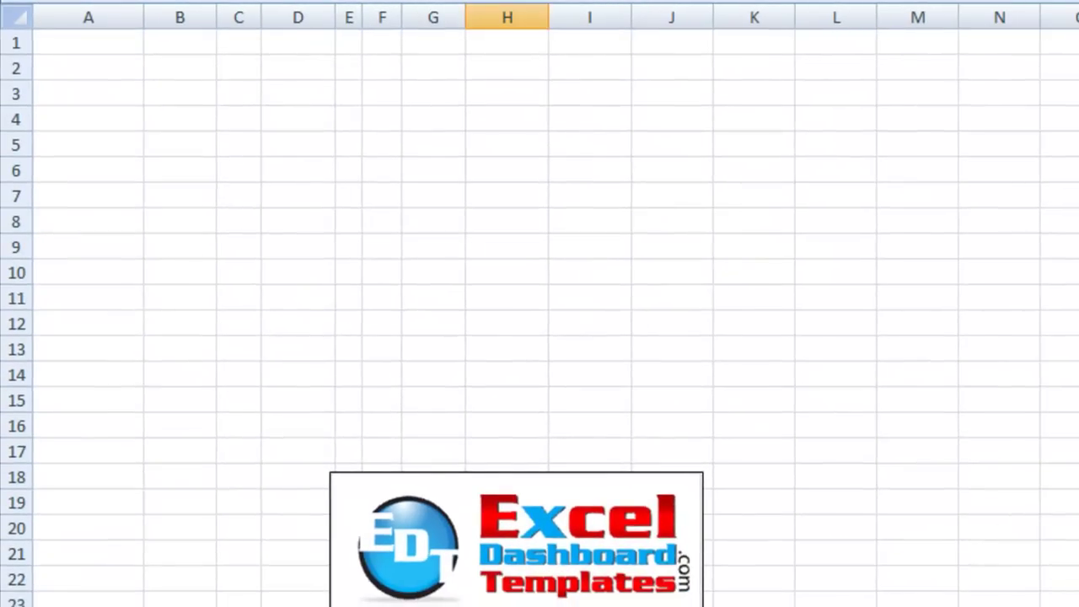
Enter the column header Amount in cell B1
click(104, 53)
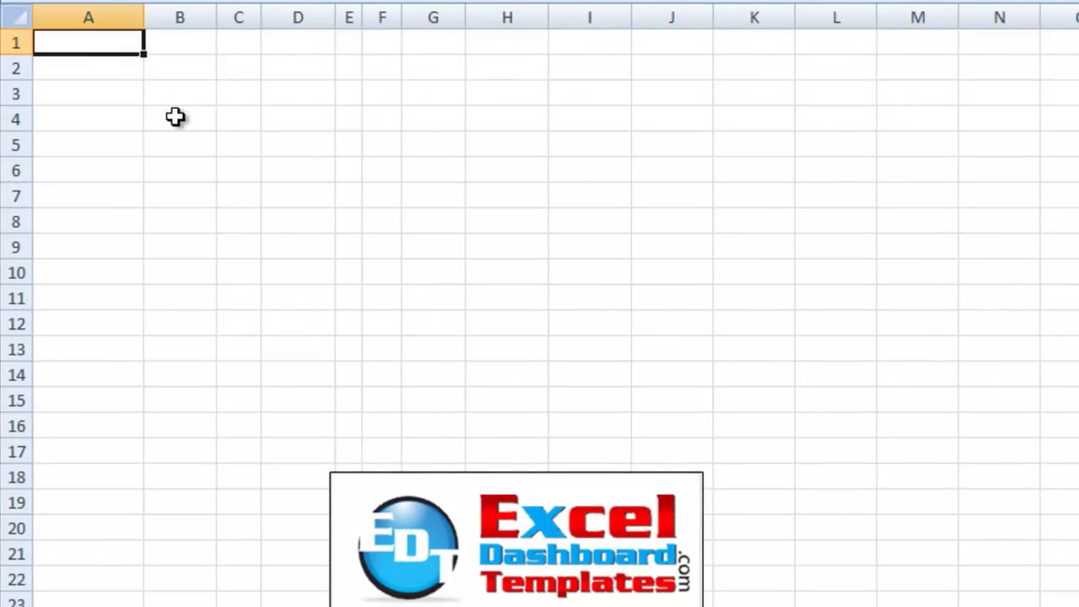
key(Right)
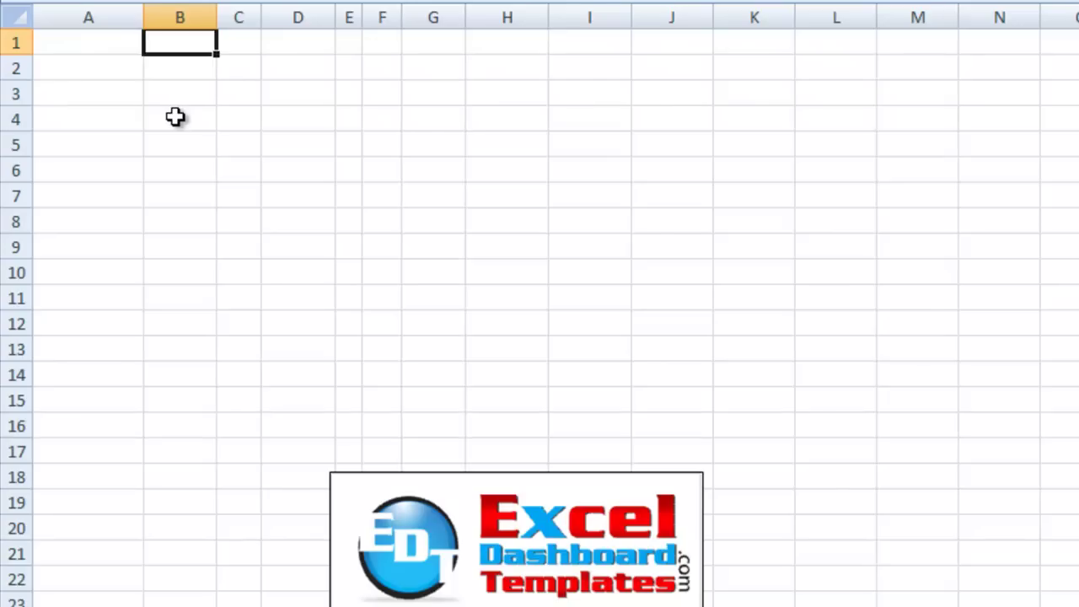
text(Amoun)
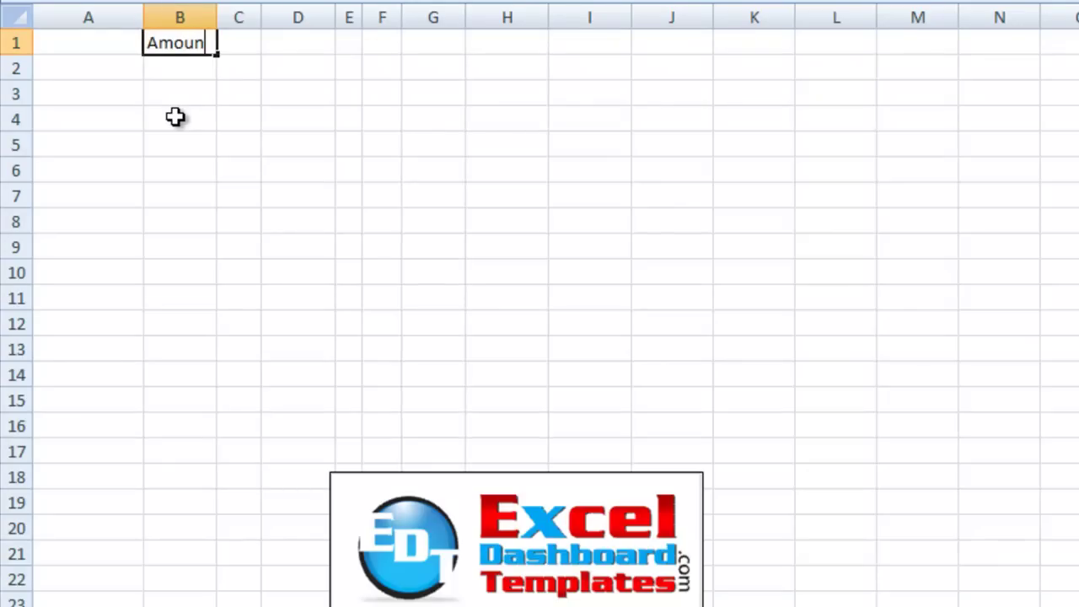
text(t)
key(Return)
Enter the row labels Prospecting in A2 and Spacer in A3
key(Left)
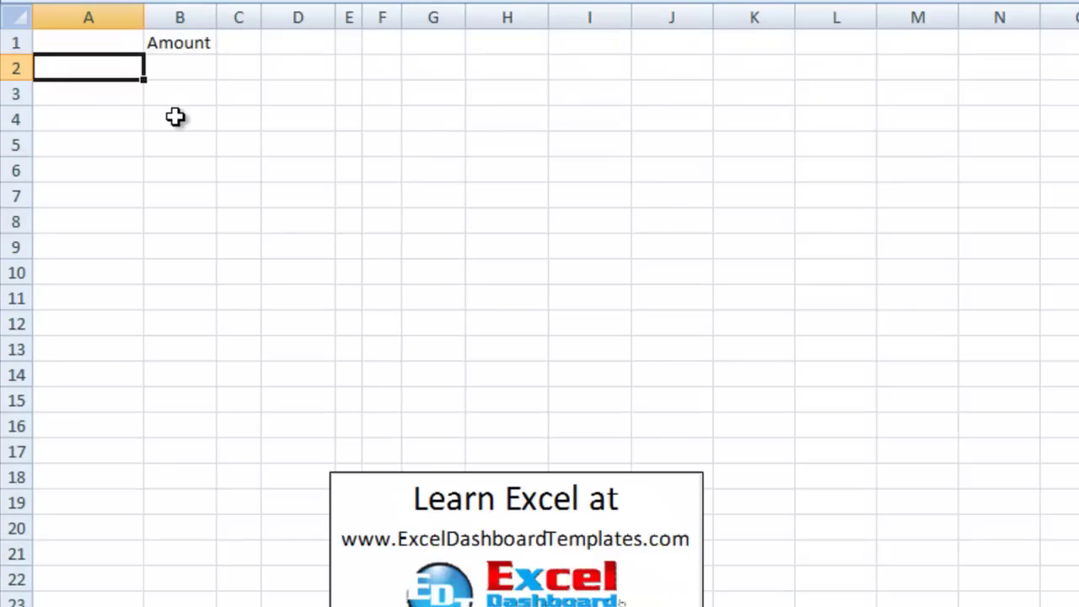
text(Prosp)
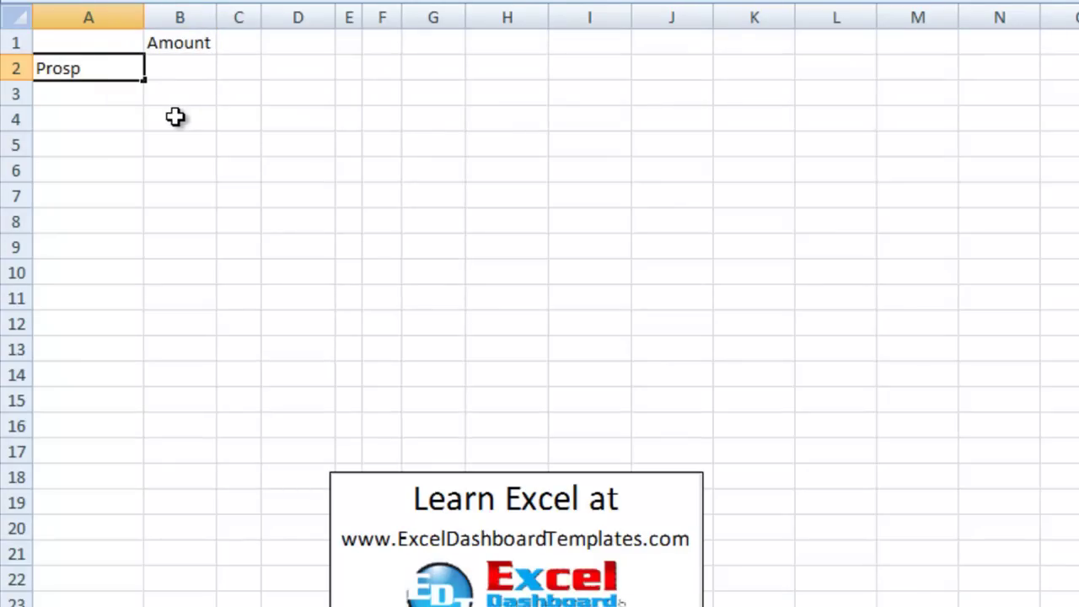
text(ecting)
key(Return)
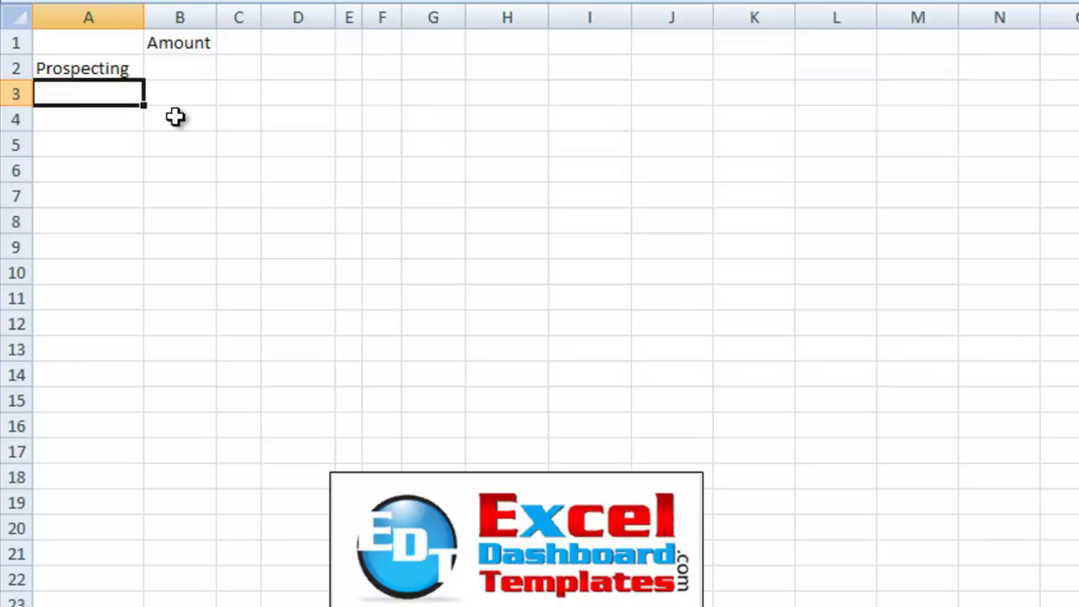
text(Space)
key(Tab)
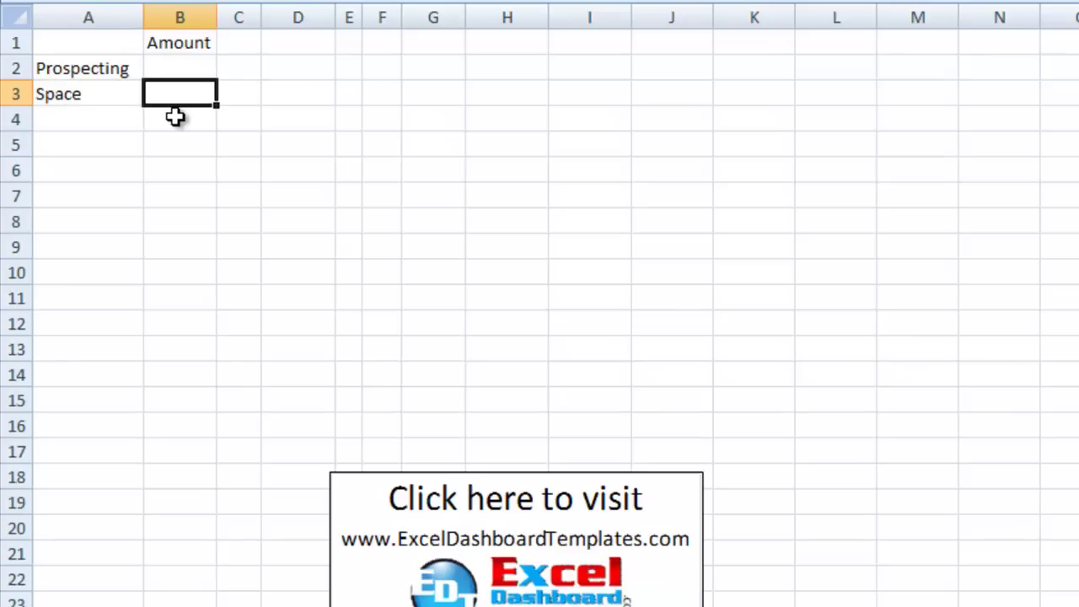
key(Left)
key(F2)
text(r)
key(Return)
Add the row labels Qualification in A4 and Spacer in A5
text(Qualificatin)
key(Return)
key(Up)
key(F2)
key(Left)
text(o)
key(Return)
text(Sa)
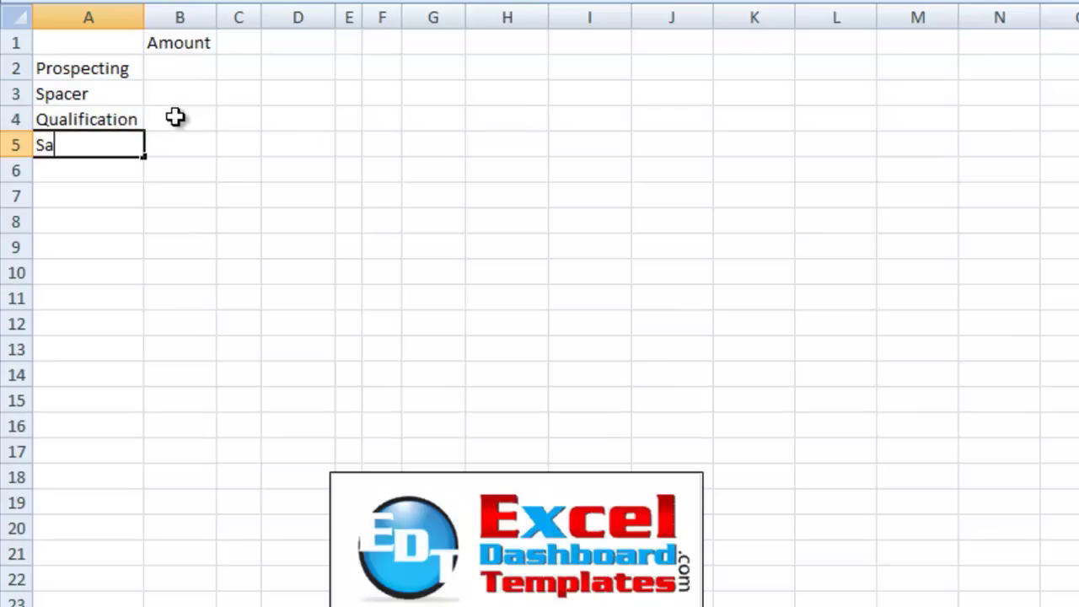
key(BackSpace)
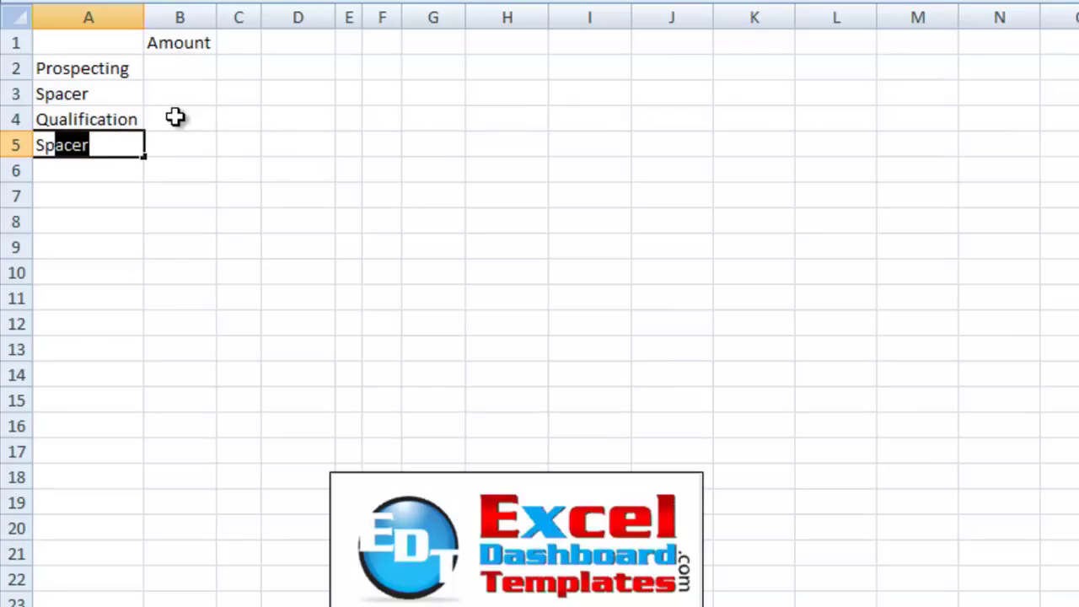
key(Return)
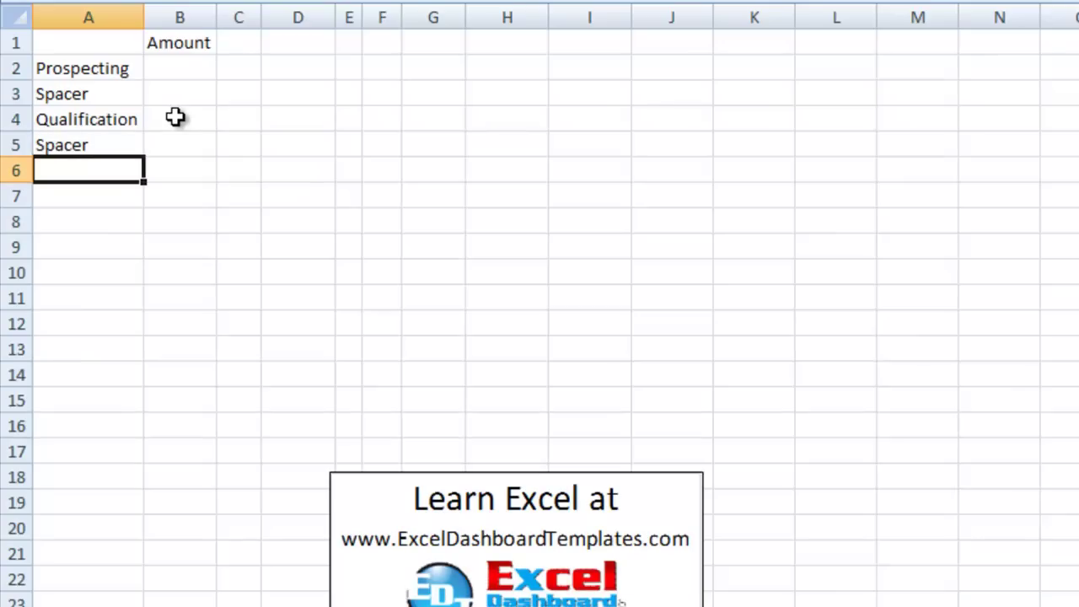
Add the row labels Proposal in A6 and Spacer in A7
text(P)
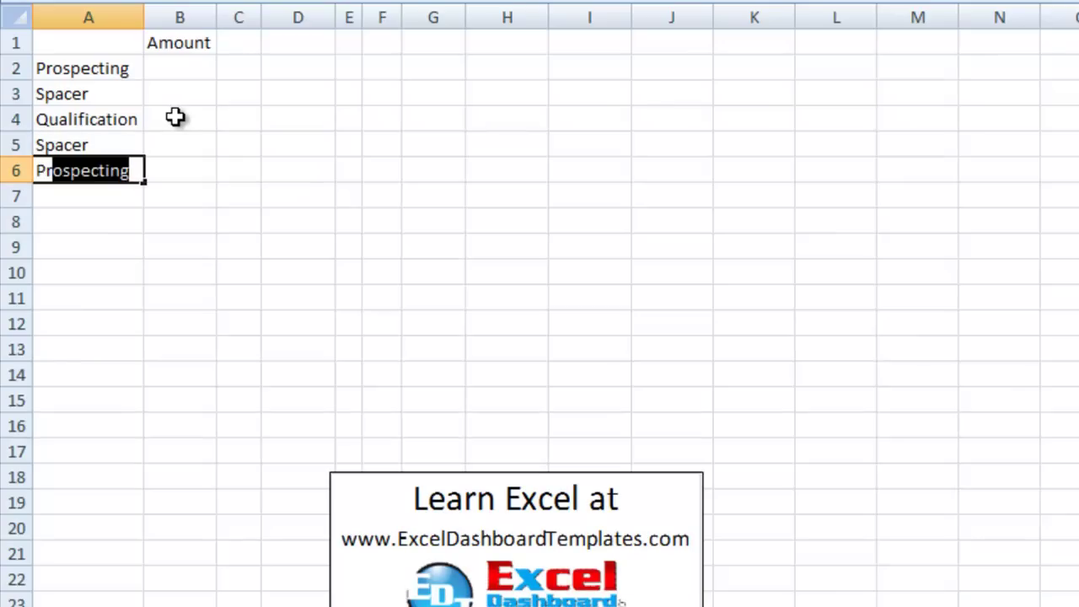
text(roposal)
key(Return)
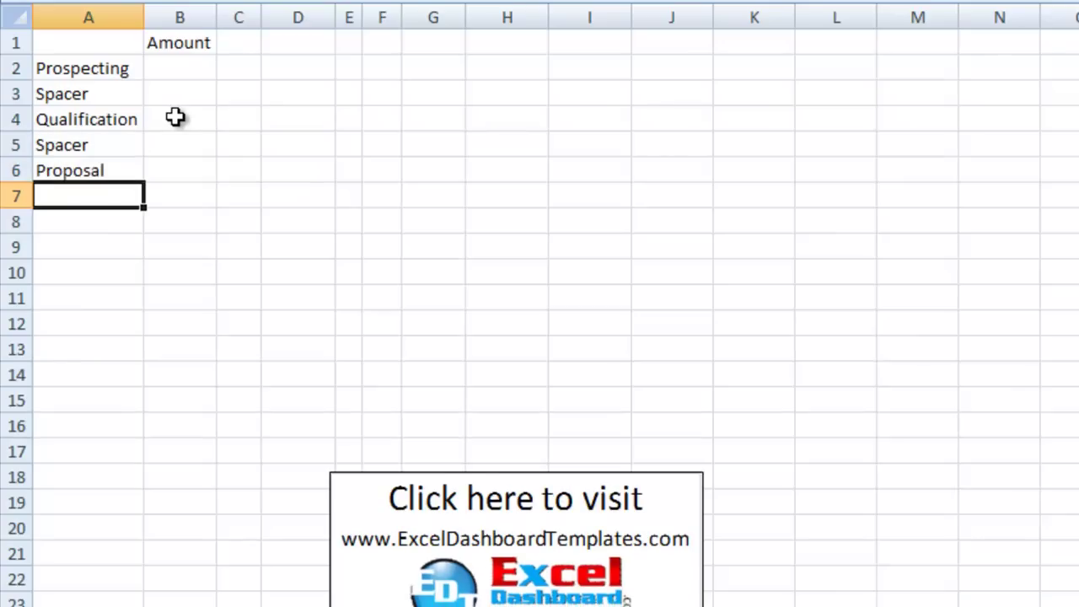
text(Spacer)
key(Return)
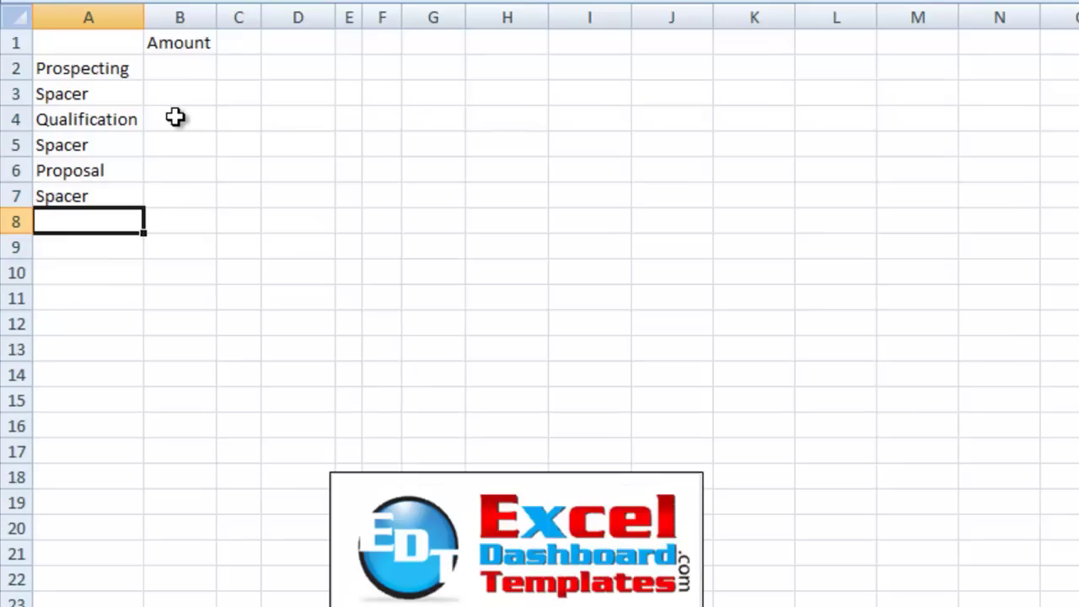
Complete the row labels with Negotiations in A8, Spacer in A9 and Closed Won in A10
text(Nego)
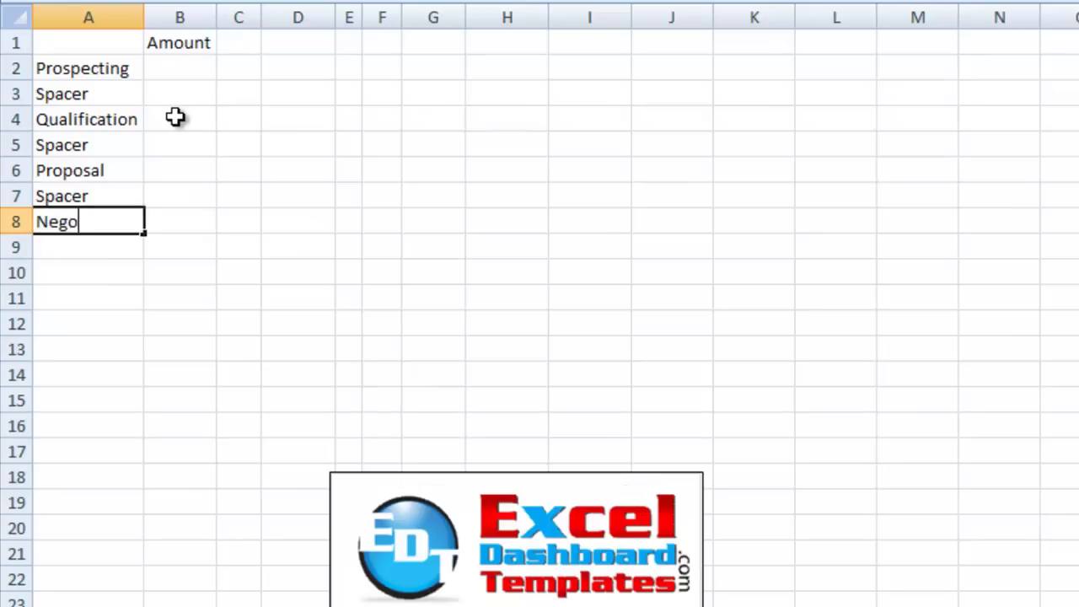
text(tiations)
key(Return)
text(Spacer)
key(Return)
text(Cl)
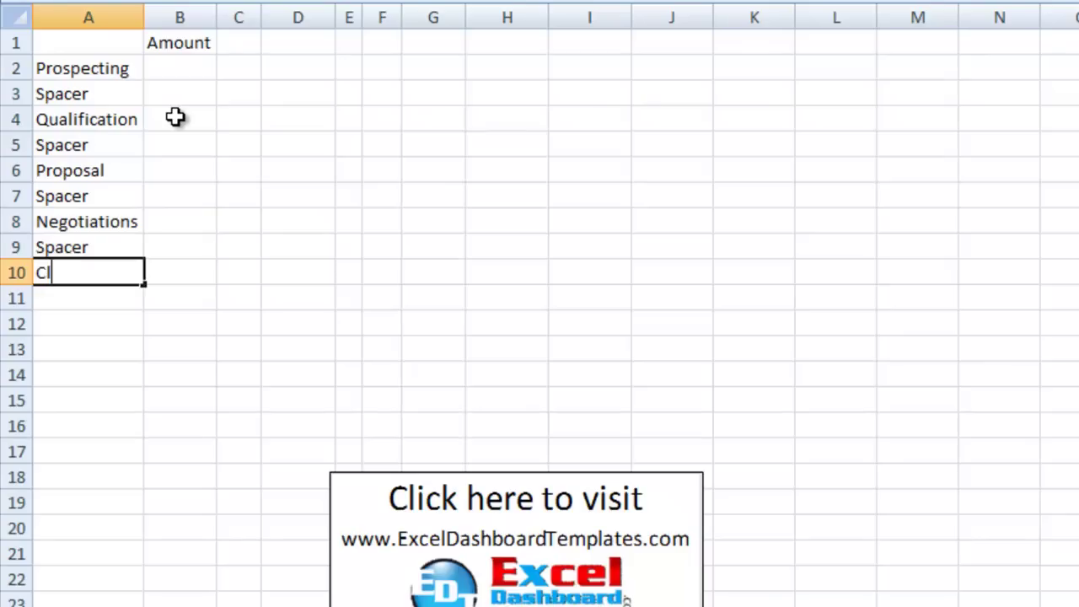
text(osed Won)
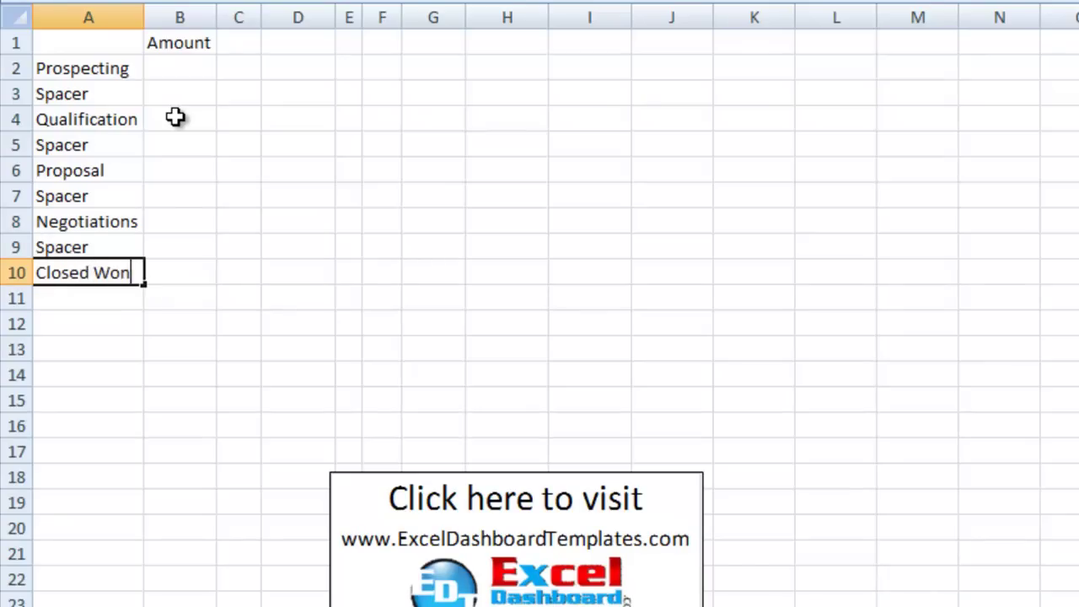
key(Return)
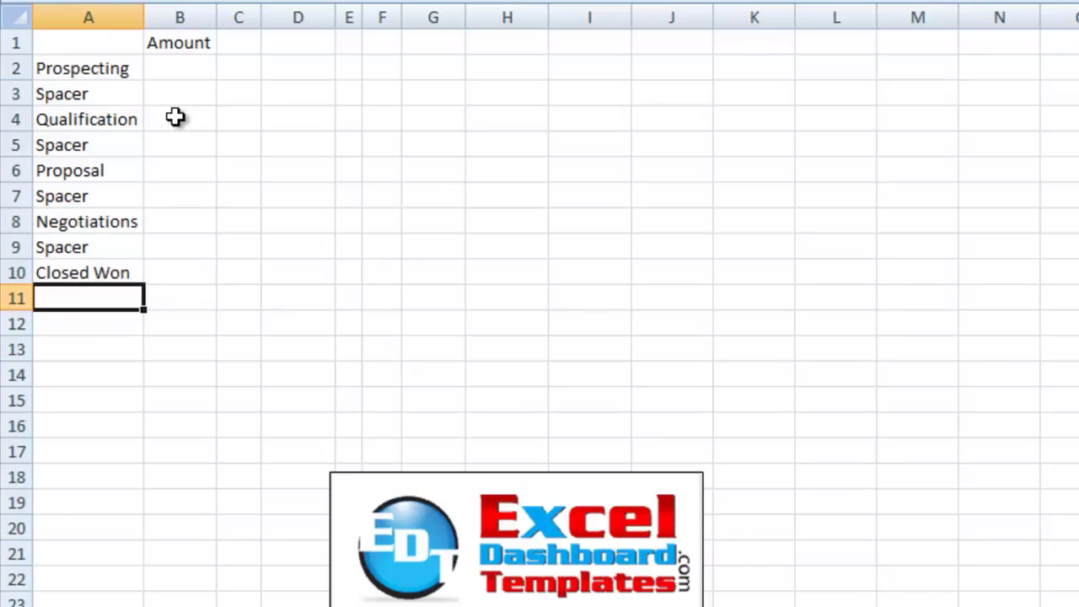
Right-align the four Spacer labels in A3, A5, A7 and A9
click(112, 91)
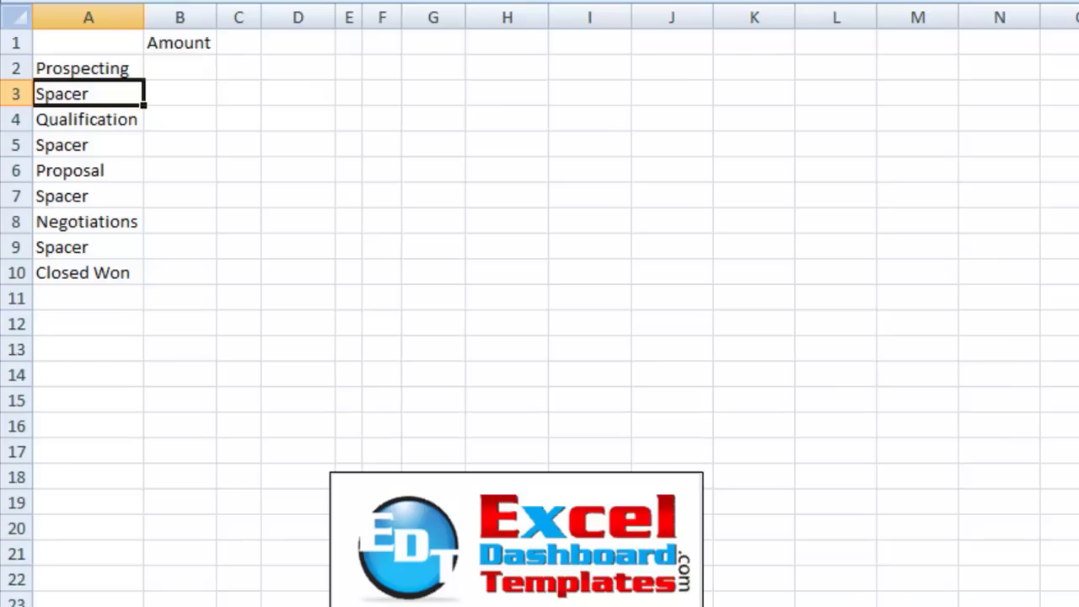
key(alt+h)
key(a)
key(r)
key(Down)
key(Down)
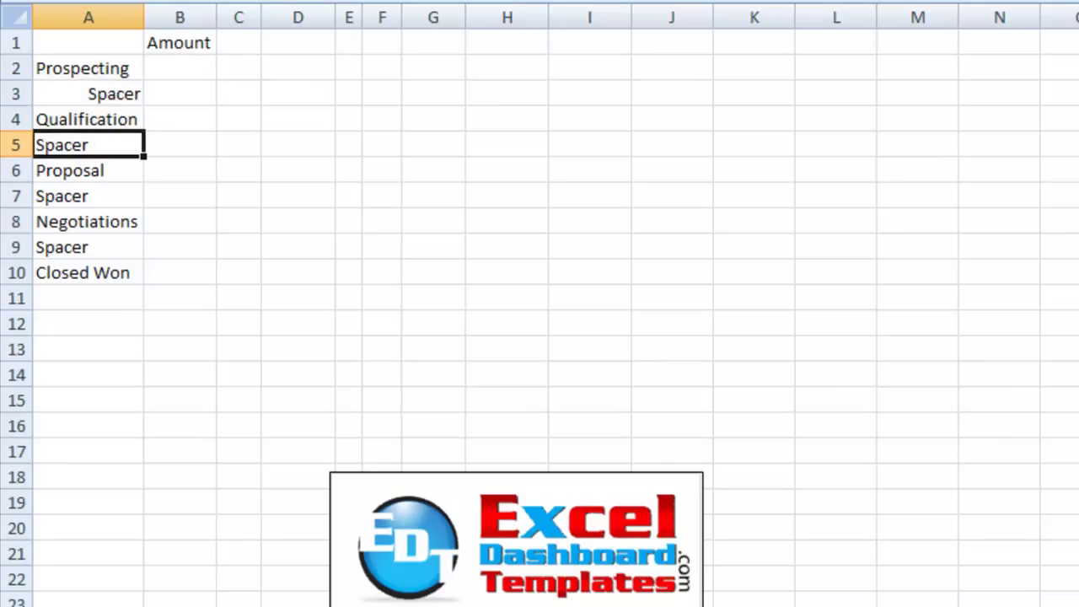
key(F4)
key(Down)
key(Down)
key(F4)
key(Down)
key(Down)
key(F4)
Enter the label Spacer in D1 and its value 40 in E1
key(Up)
key(Up)
key(Up)
key(Right)
key(ctrl+Up)
key(Down)
key(Left)
key(Down)
key(Right)
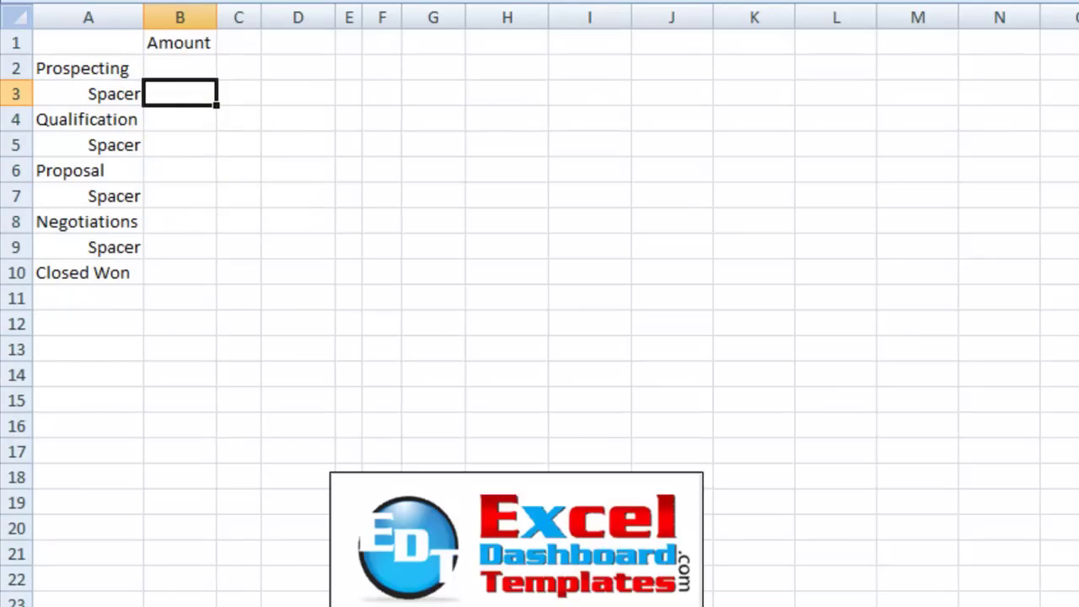
key(Right)
key(Up)
key(Up)
key(Right)
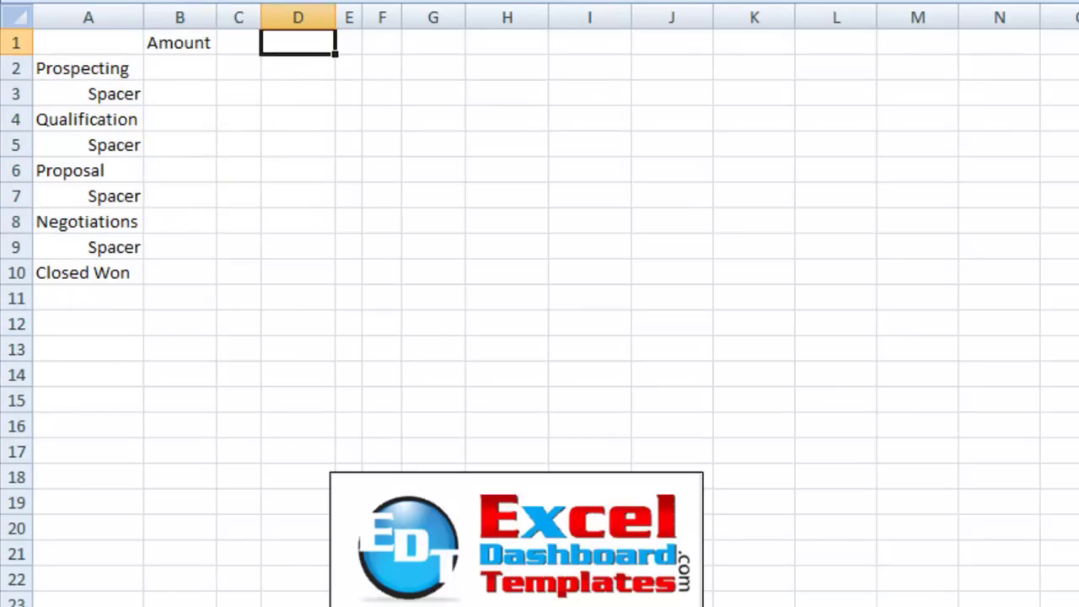
text(Space)
key(Tab)
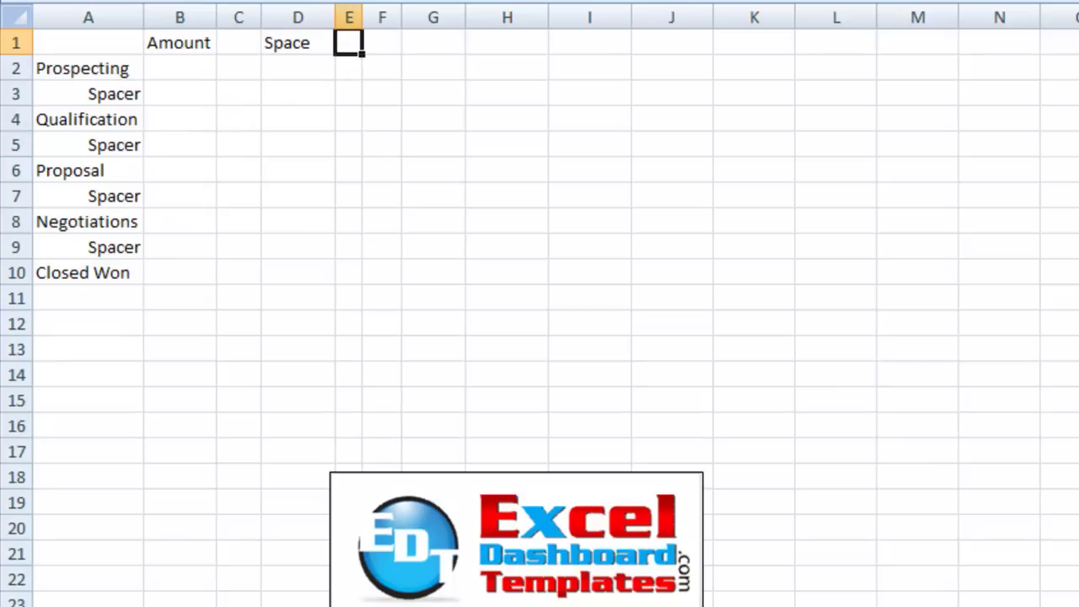
key(Left)
key(F2)
text(r)
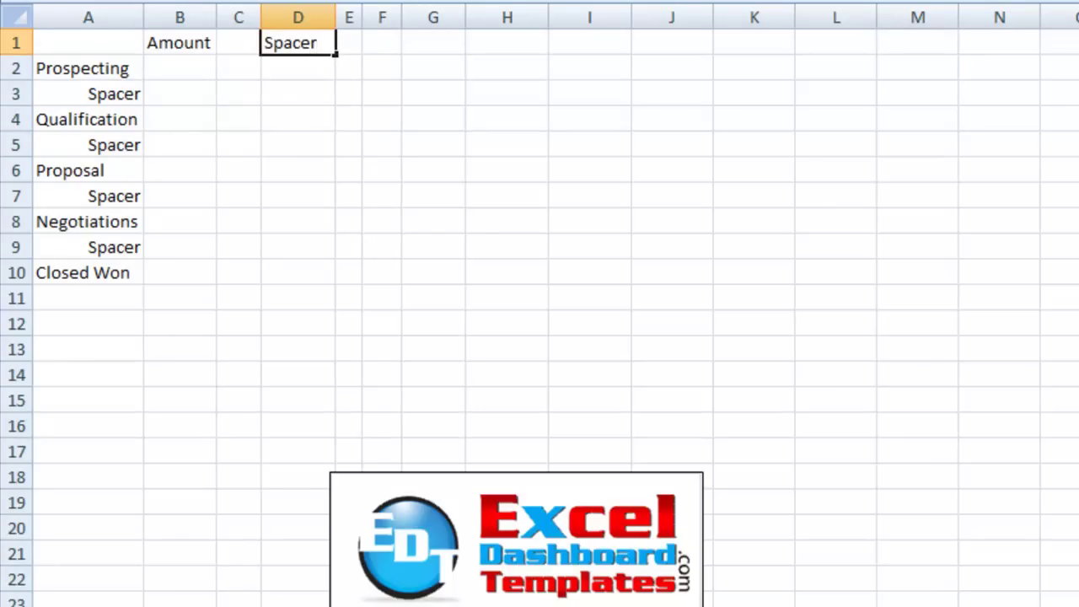
key(Tab)
text(40)
key(Return)
Enter a formula in B3 that refers to the spacer value with the absolute reference =$E$1
key(Left)
click(179, 93)
text(=)
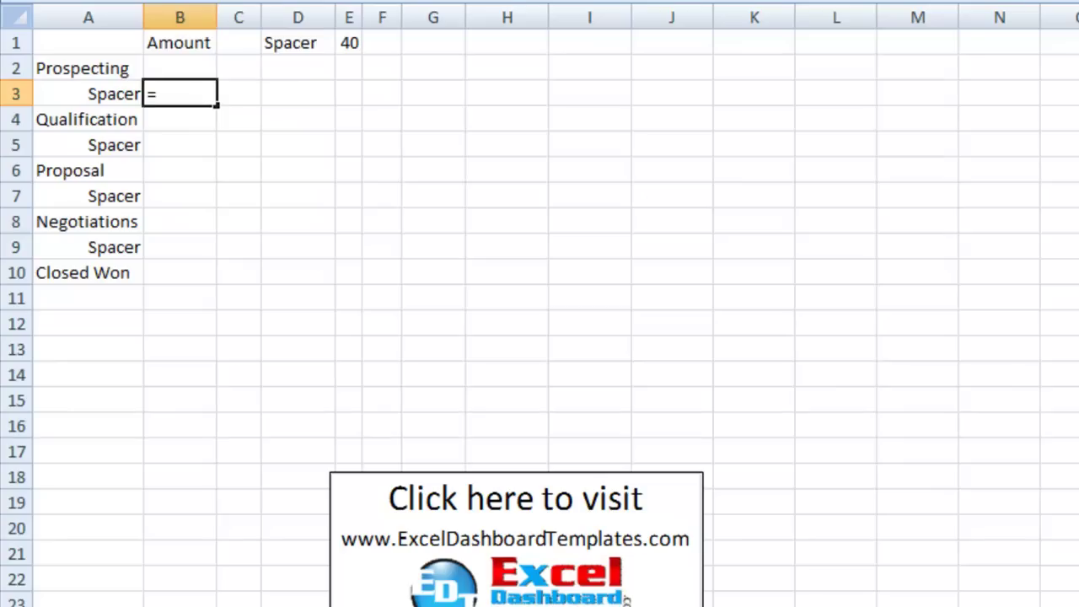
click(349, 43)
key(F4)
key(Return)
Copy the spacer formula from B3 into the other Spacer rows, B5, B7 and B9
click(193, 95)
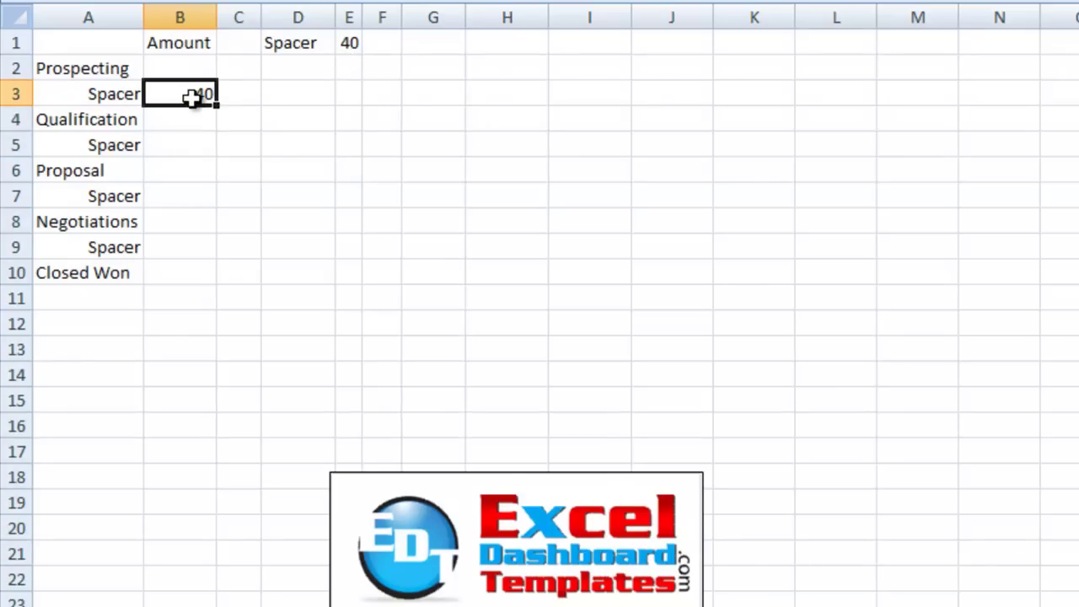
key(ctrl+c)
click(197, 145)
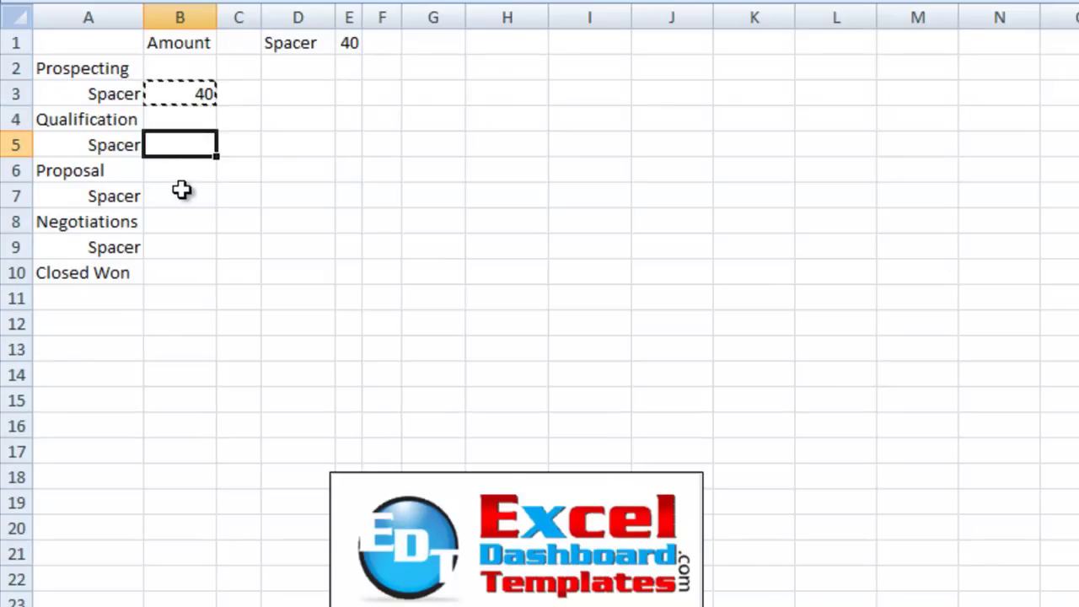
ctrl+click(203, 193)
ctrl+click(181, 242)
key(ctrl+v)
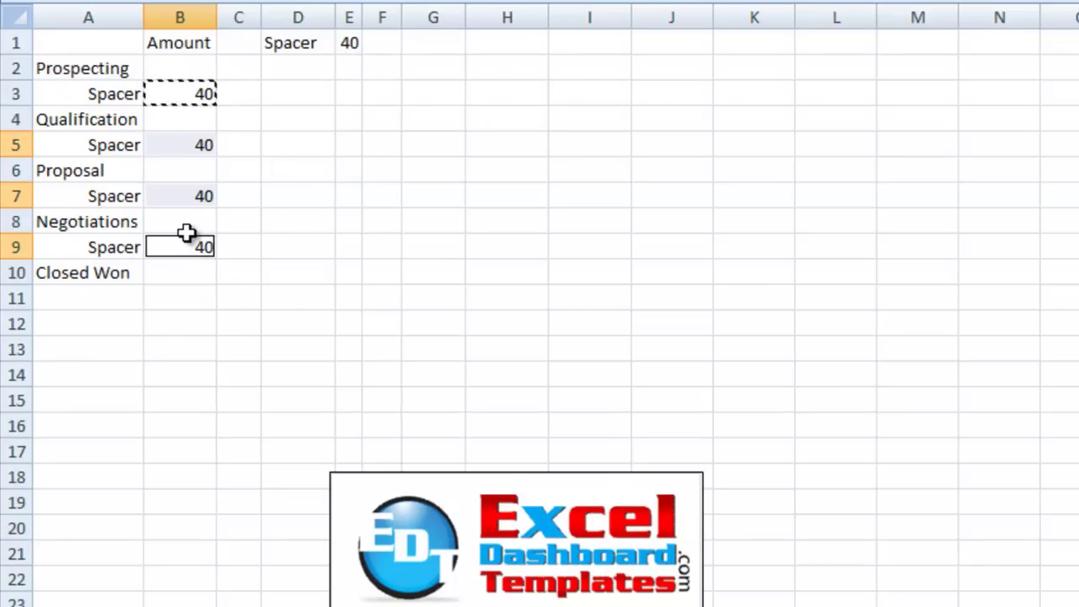
click(250, 226)
key(Escape)
Enter the amounts 216 for Prospecting in B2 and 97 for Qualification in B4
click(193, 70)
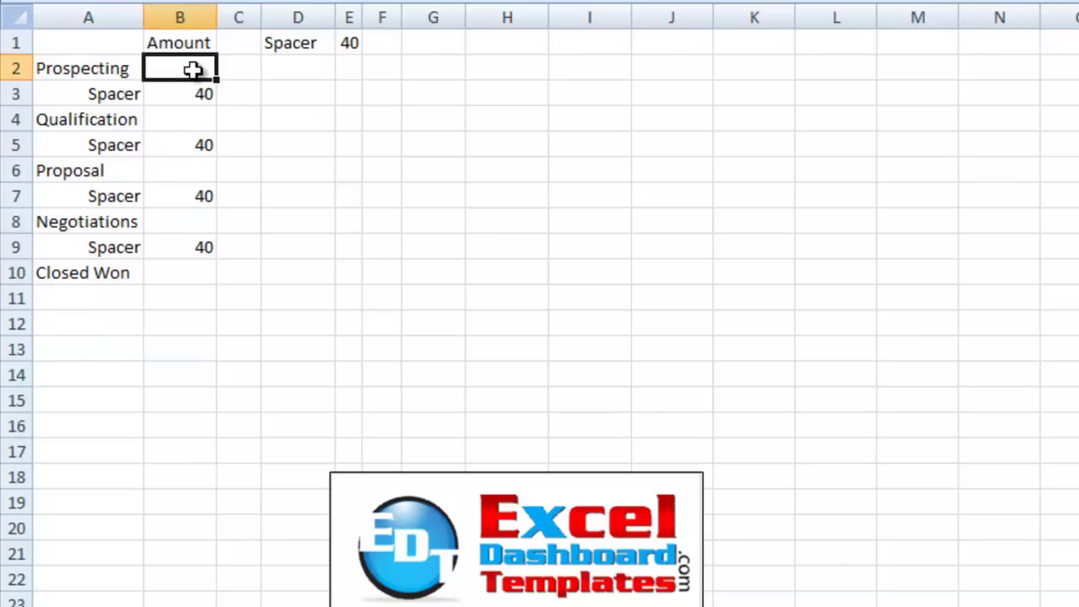
text(216)
key(Down)
key(Down)
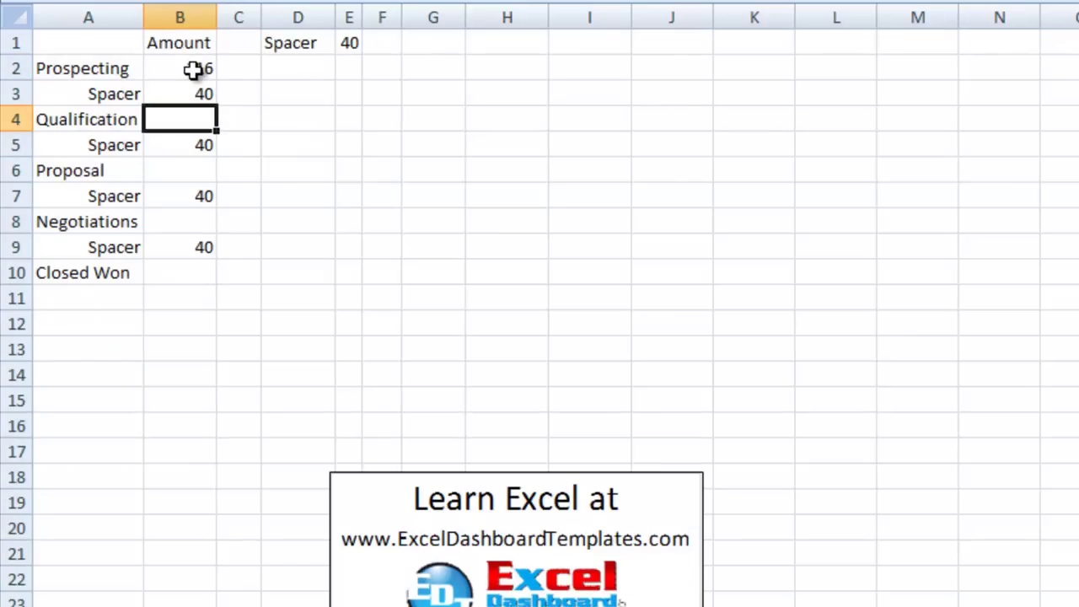
text(97)
key(Down)
key(Down)
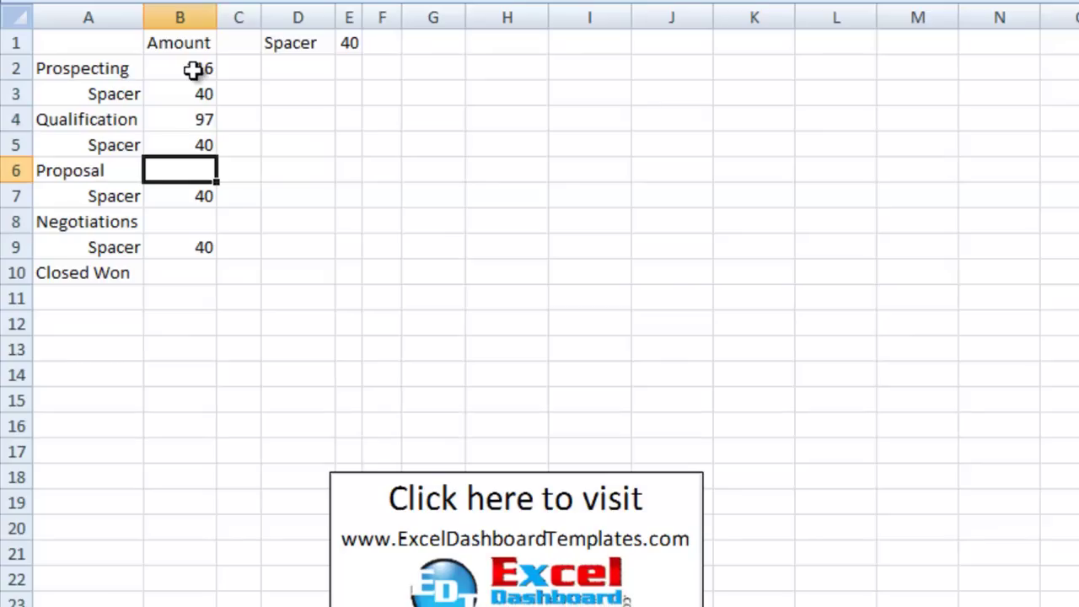
Enter the amounts 30 for Proposal in B6, 46 for Negotiations in B8 and 25 for Closed Won in B10
text(30)
key(Down)
key(Down)
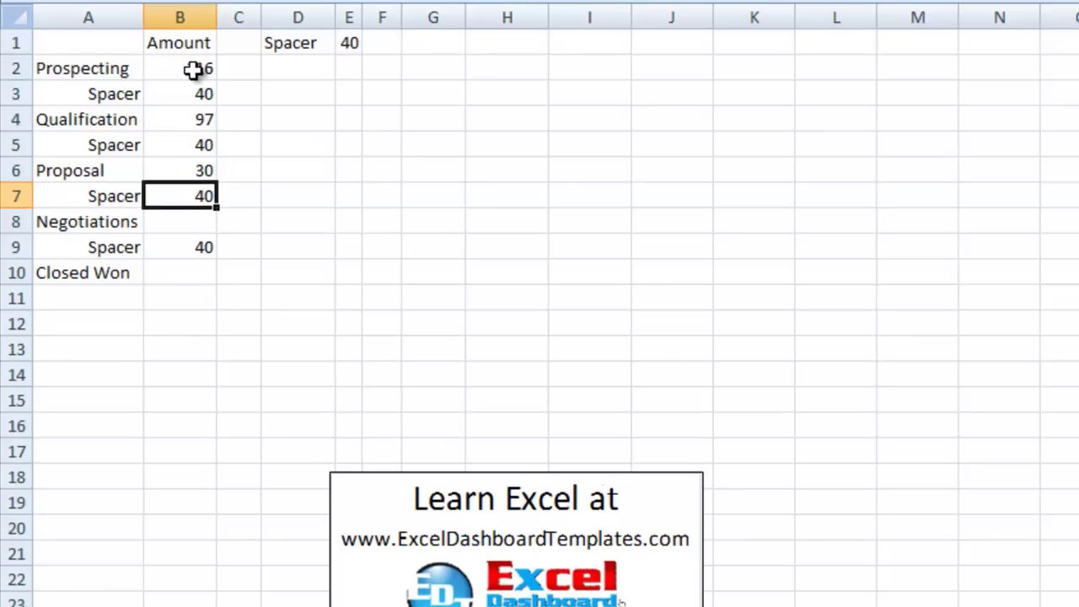
text(46)
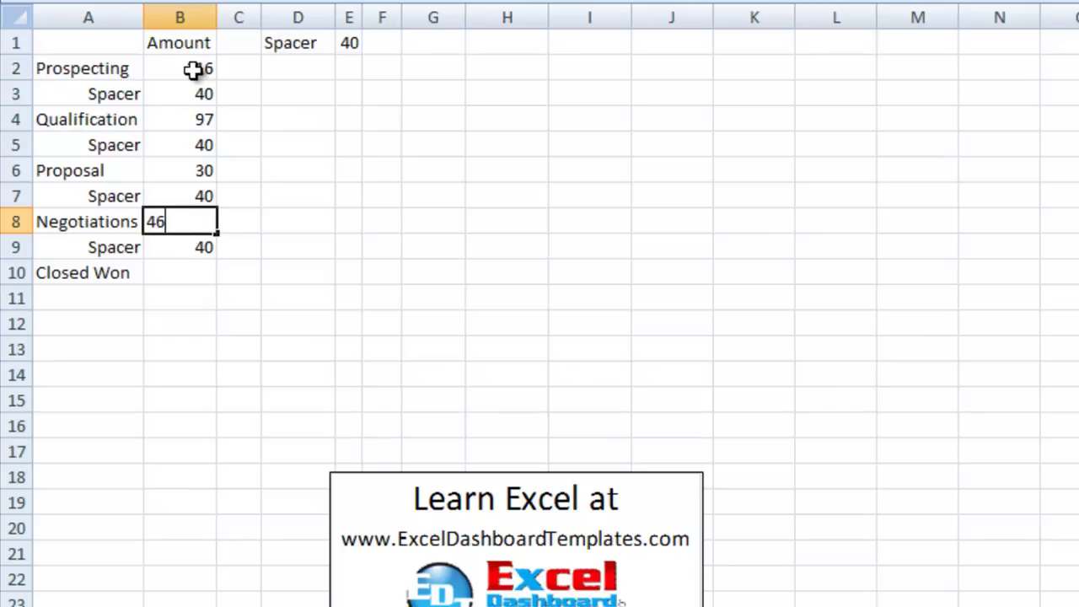
key(Down)
key(Down)
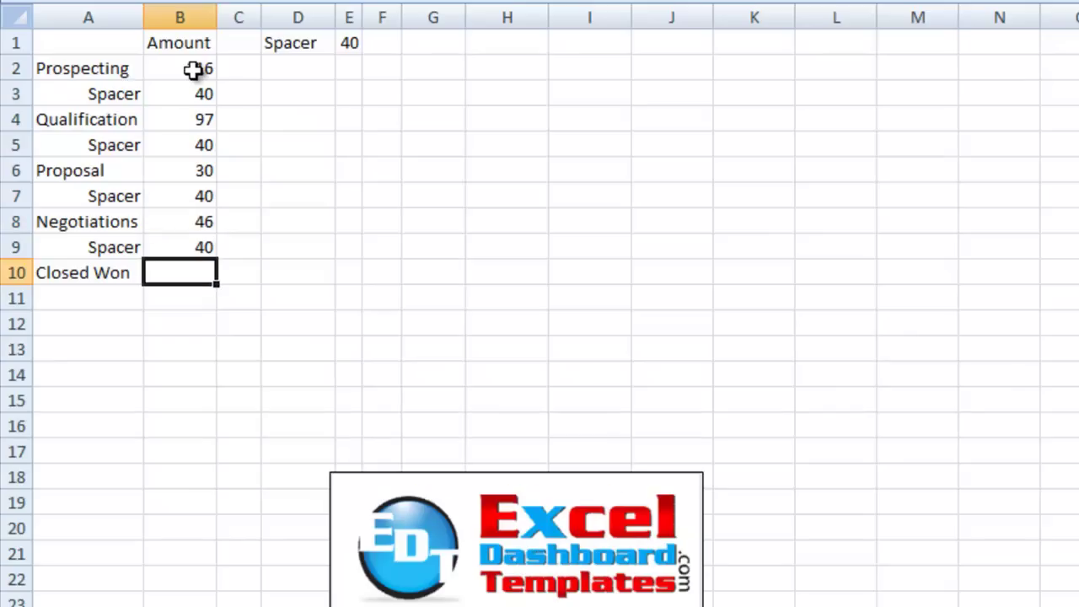
text(25)
key(Return)
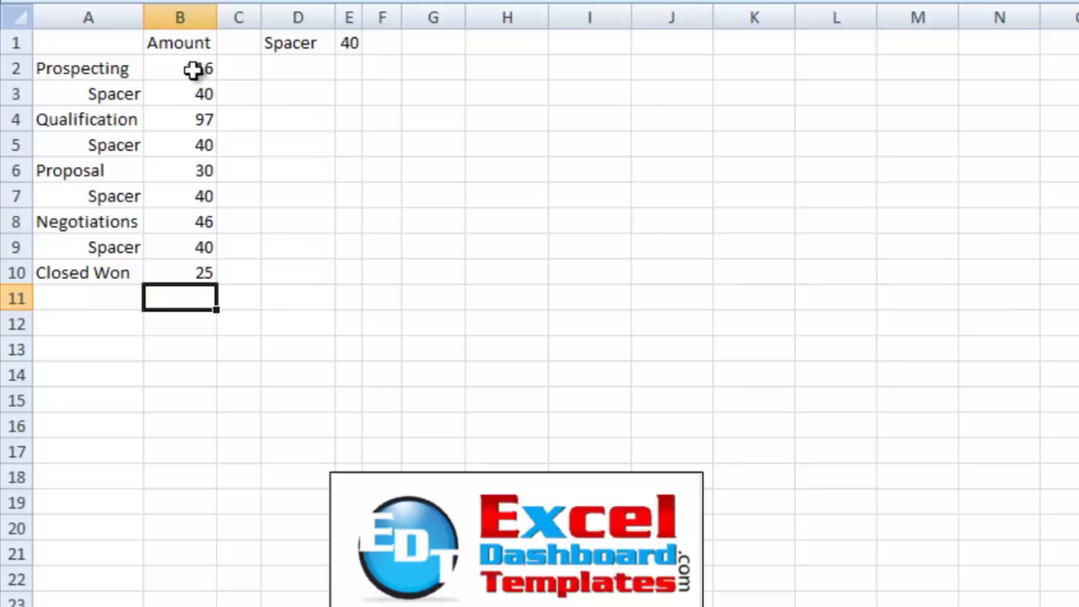
click(179, 217)
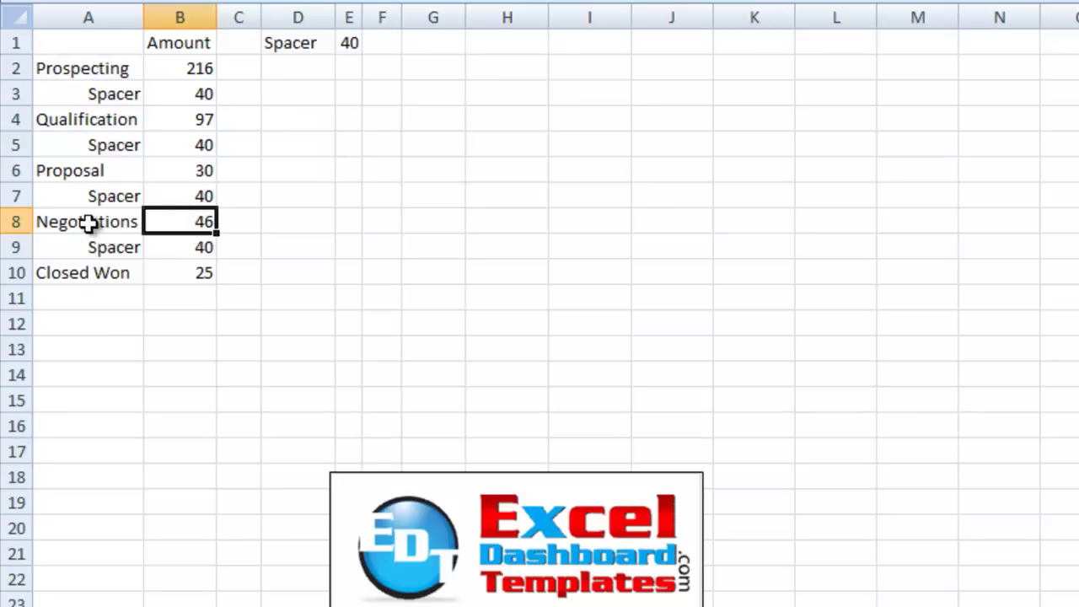
drag(83, 169, 184, 166)
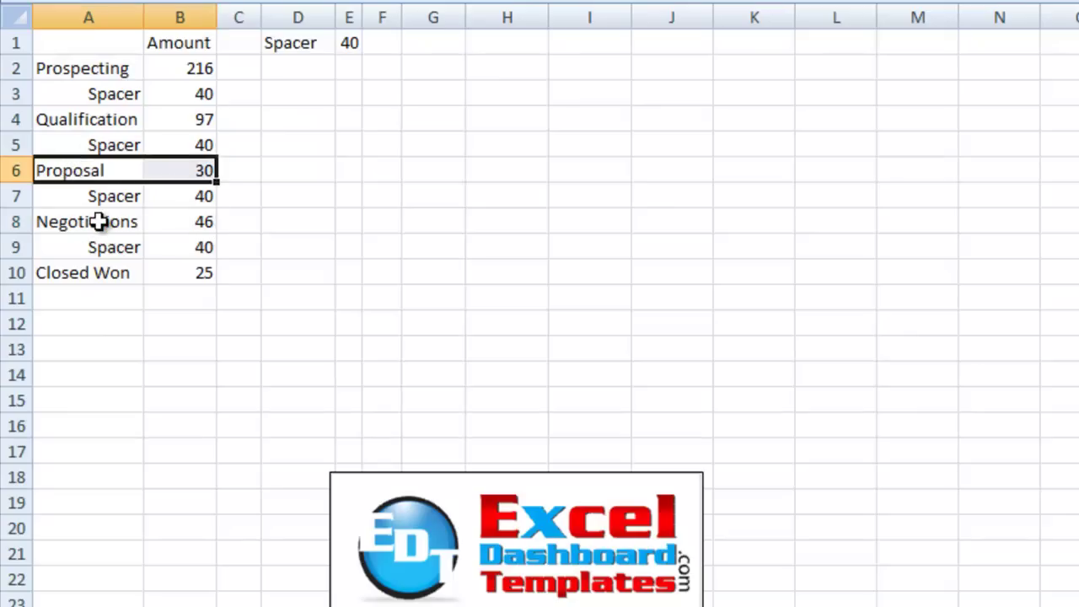
drag(100, 220, 154, 215)
drag(115, 268, 145, 262)
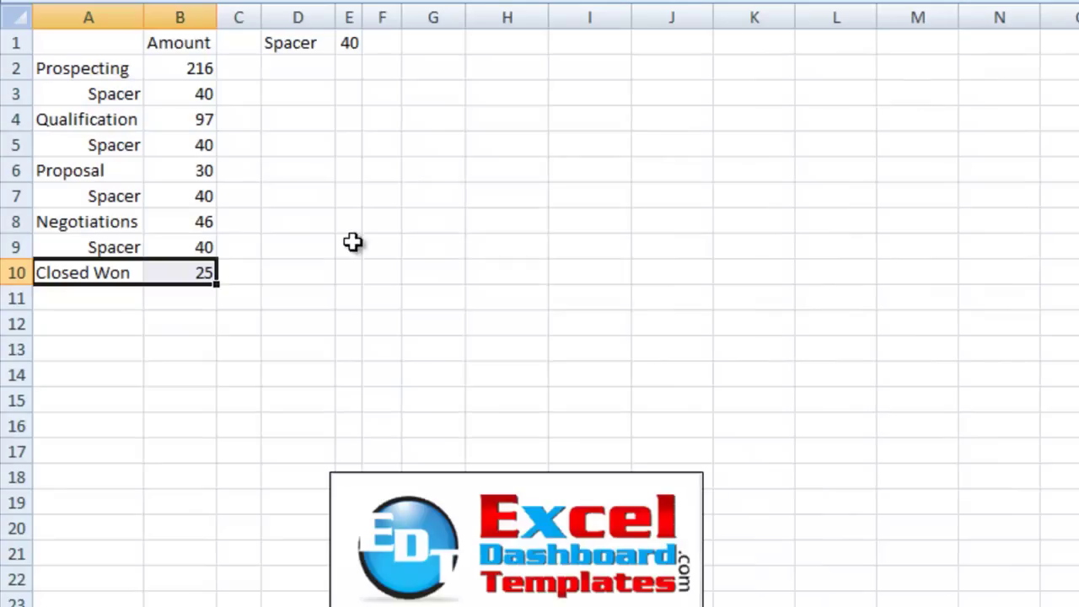
click(349, 246)
click(164, 151)
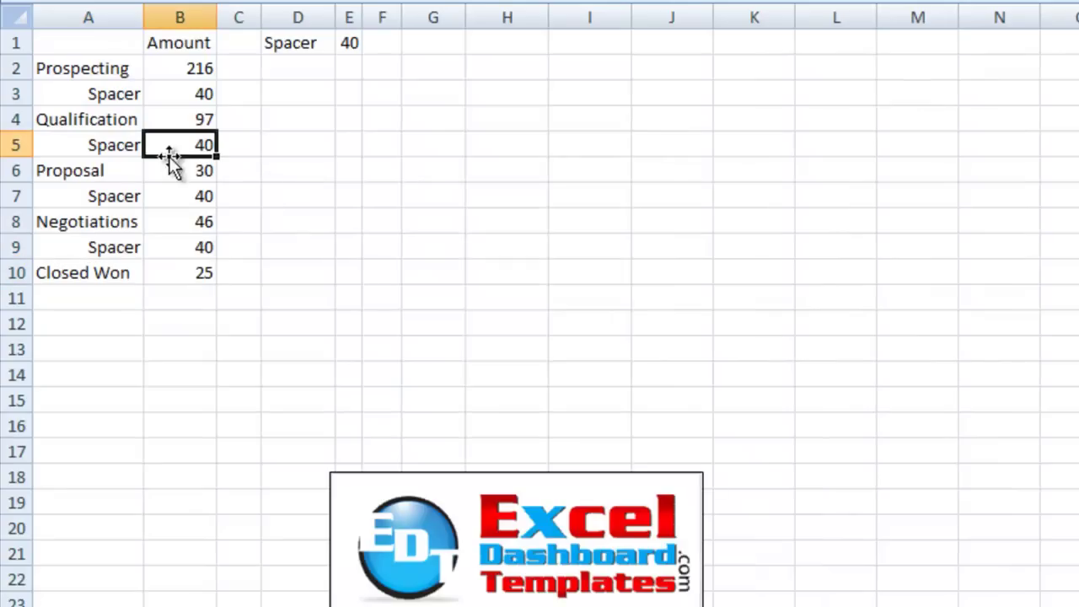
Insert a 100% Stacked Pyramid chart from the stage and amount table in A1:B10
drag(93, 47, 156, 278)
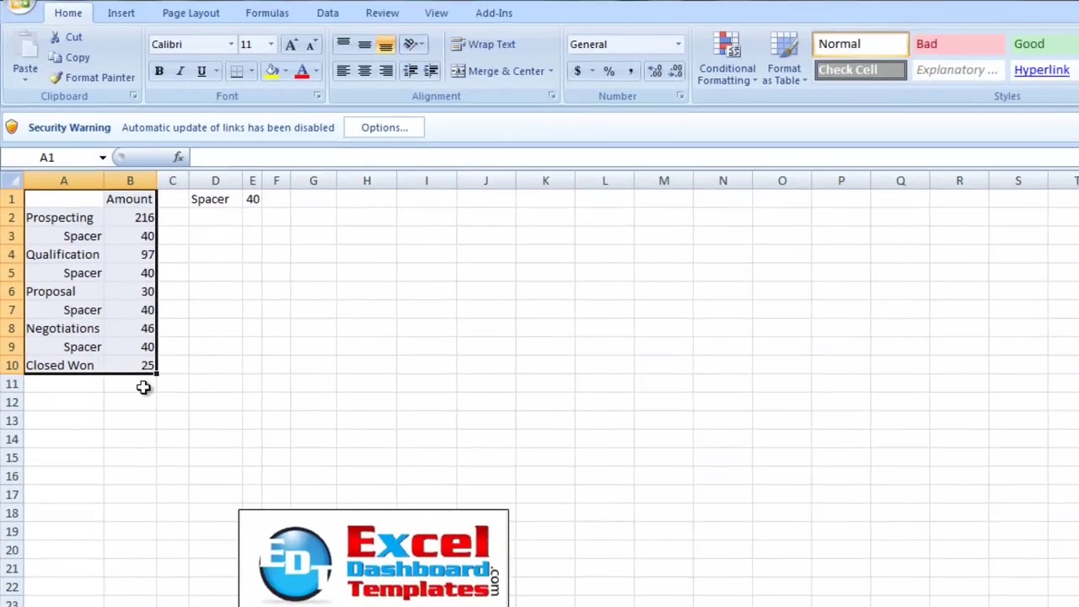
click(123, 15)
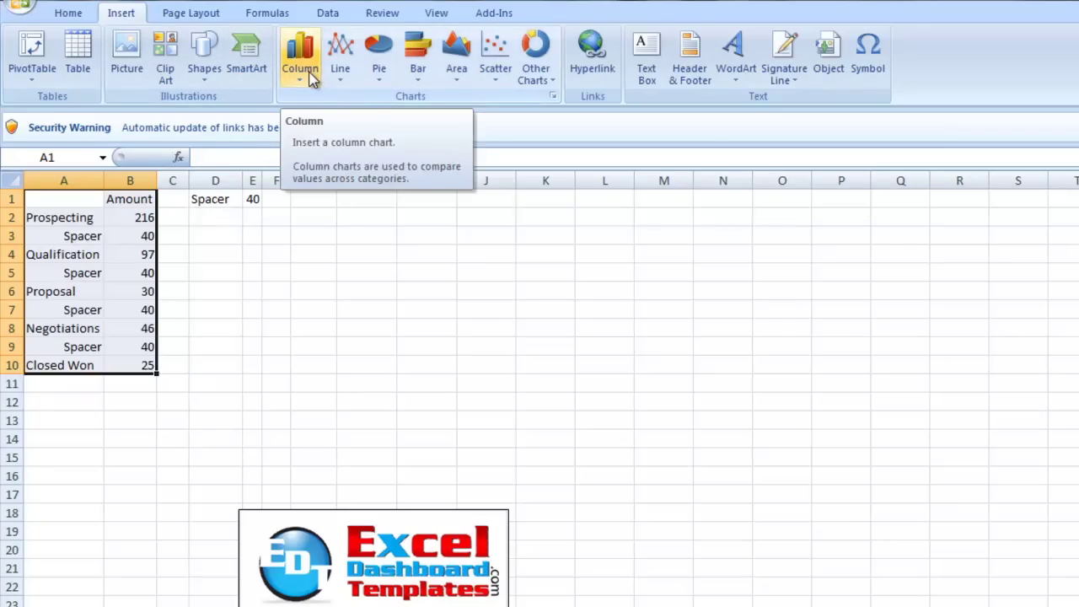
click(531, 73)
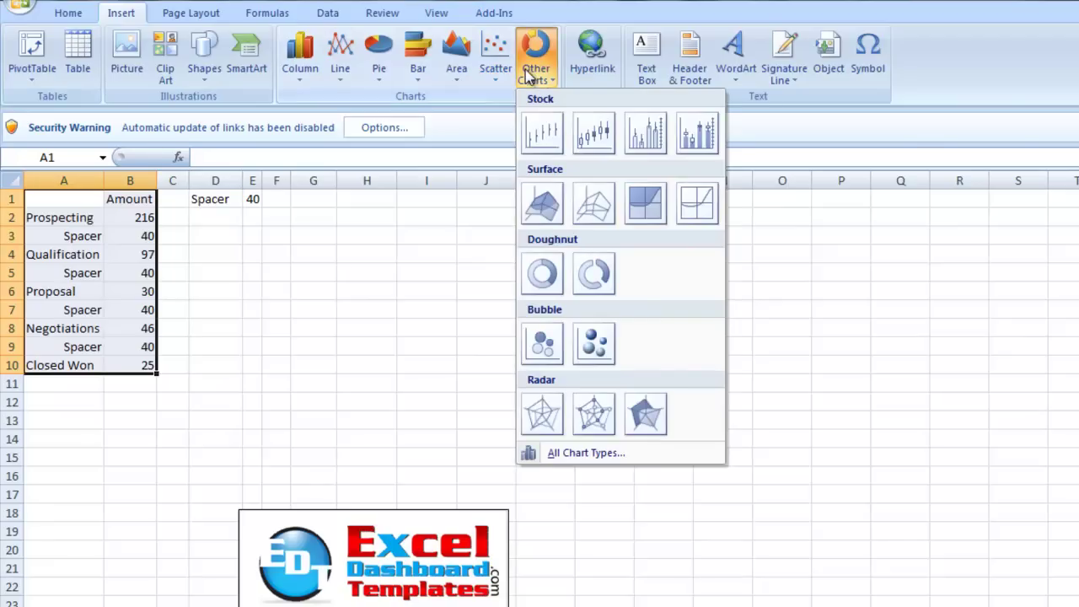
click(557, 455)
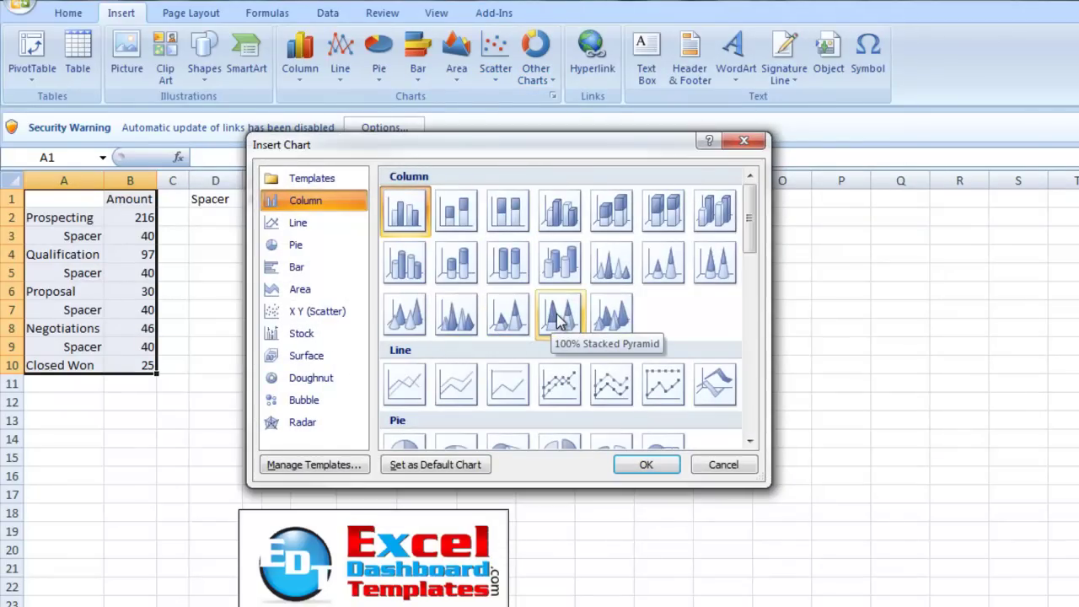
click(558, 319)
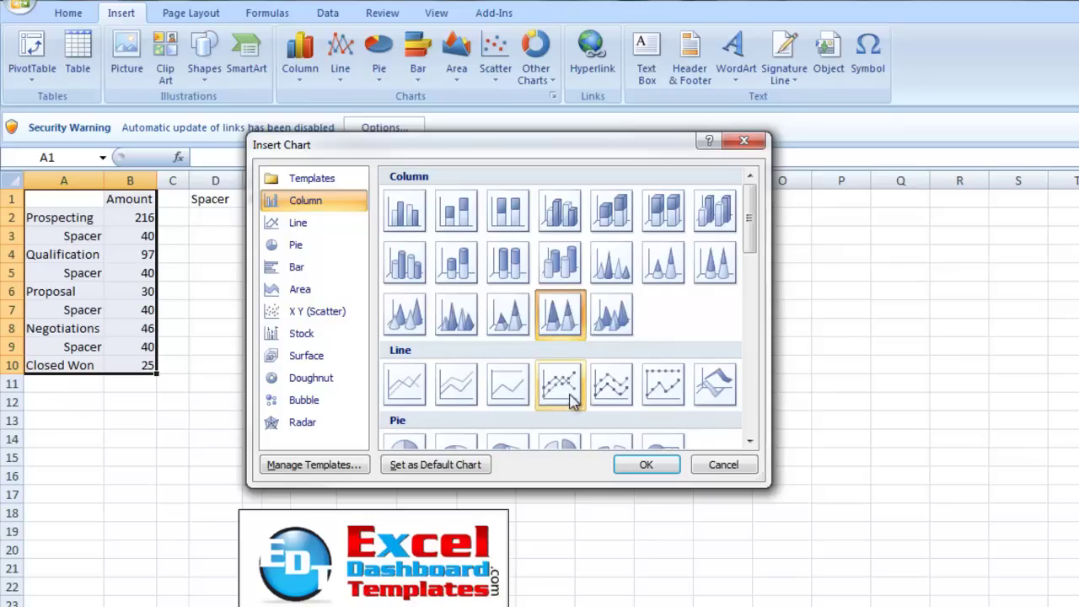
click(641, 464)
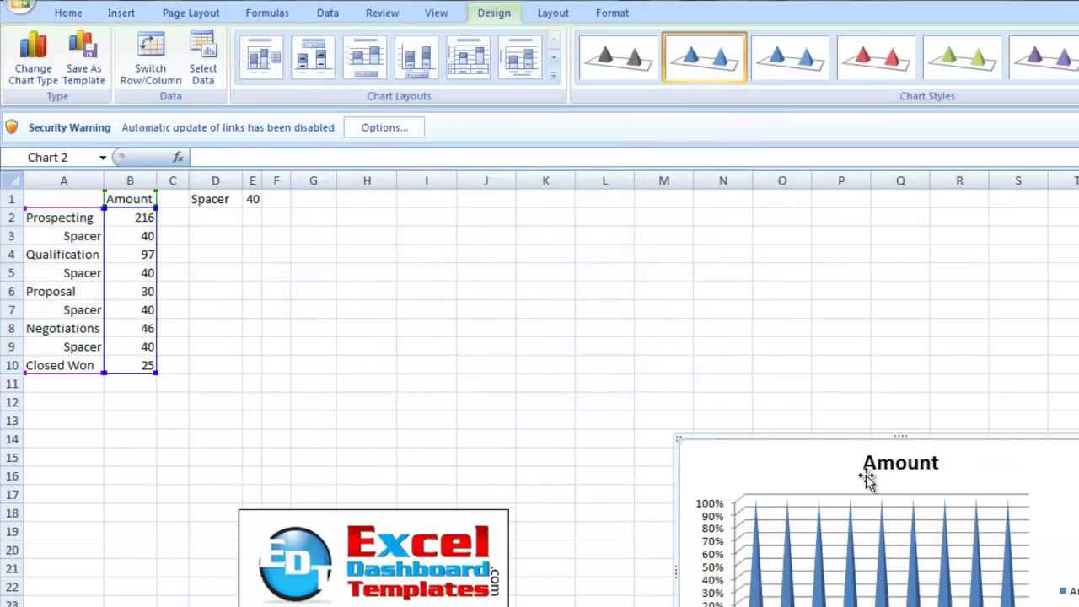
Move the pyramid chart next to the table, below the spacer value, and switch its rows and columns to stack all stages in one pyramid
drag(846, 449, 345, 215)
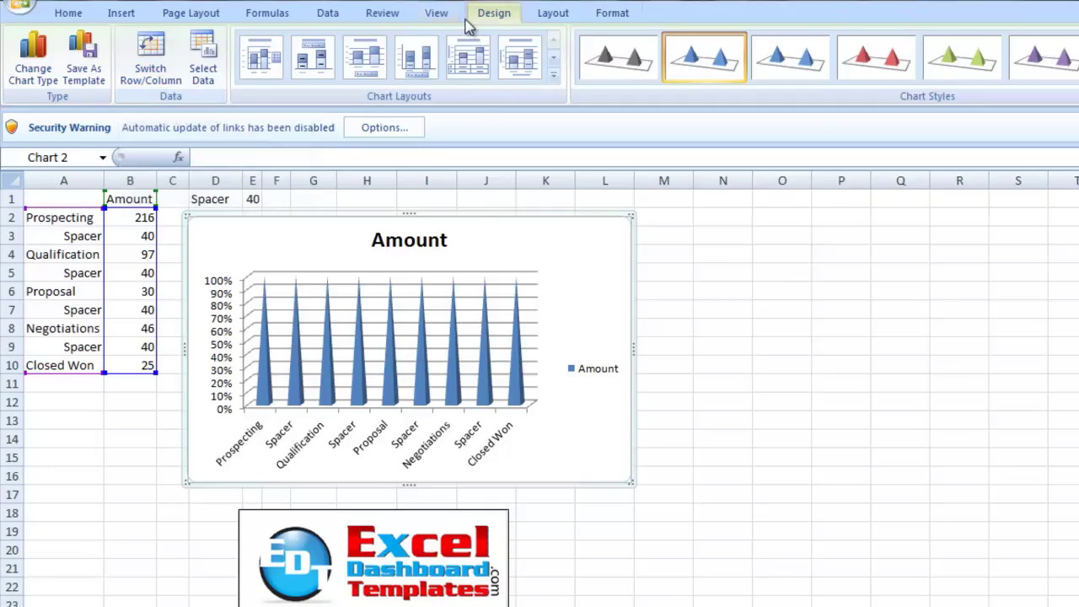
click(139, 78)
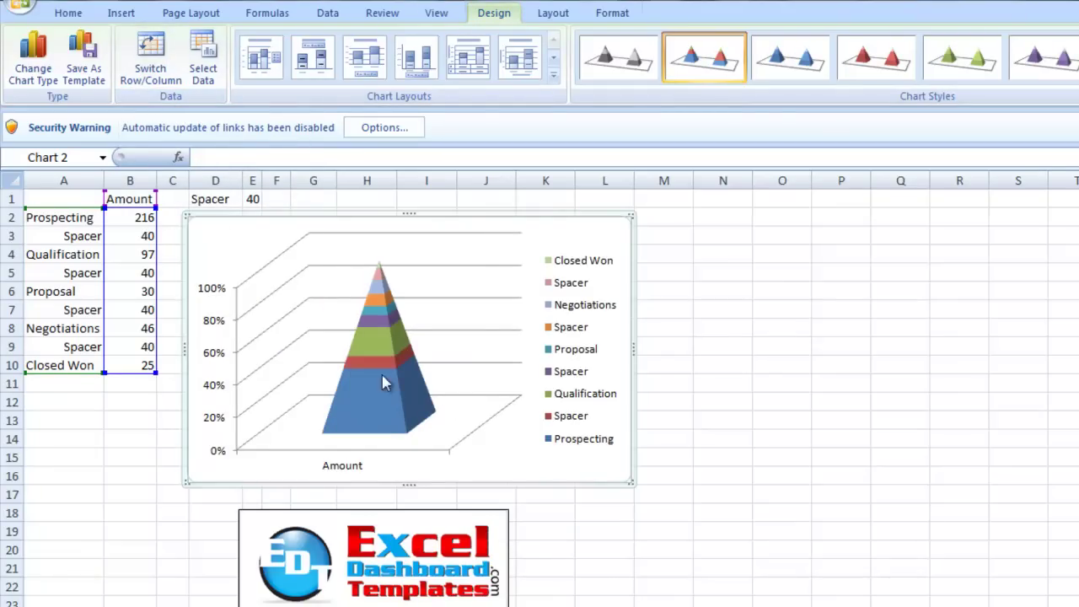
mouse_move(403, 381)
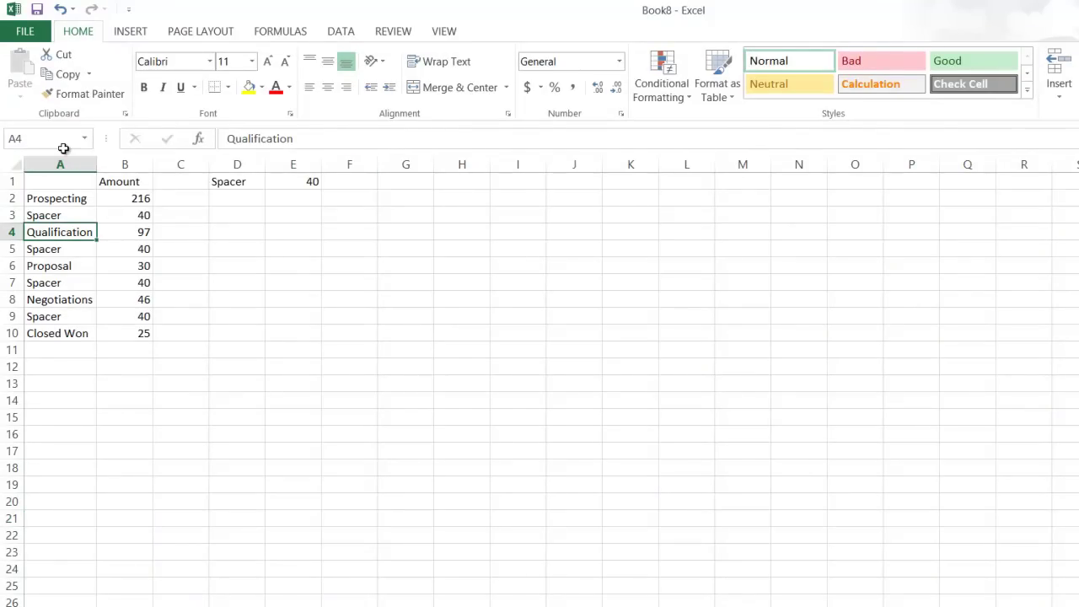
In the Book8 workbook in the newer Excel version, insert a 3-D 100% Stacked Column chart from A1:B10
key(ctrl+Home)
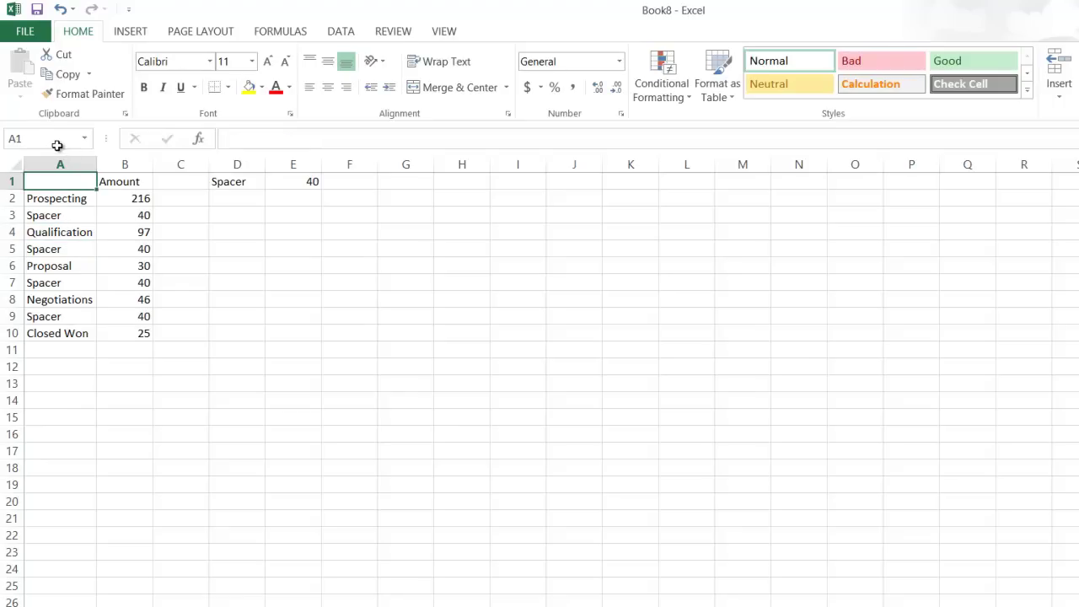
key(shift+Right)
key(shift+Down)
key(shift+Down)
key(shift+Down)
key(shift+Down)
key(shift+Down)
key(shift+Down)
key(shift+Down)
key(shift+Down)
key(shift+Down)
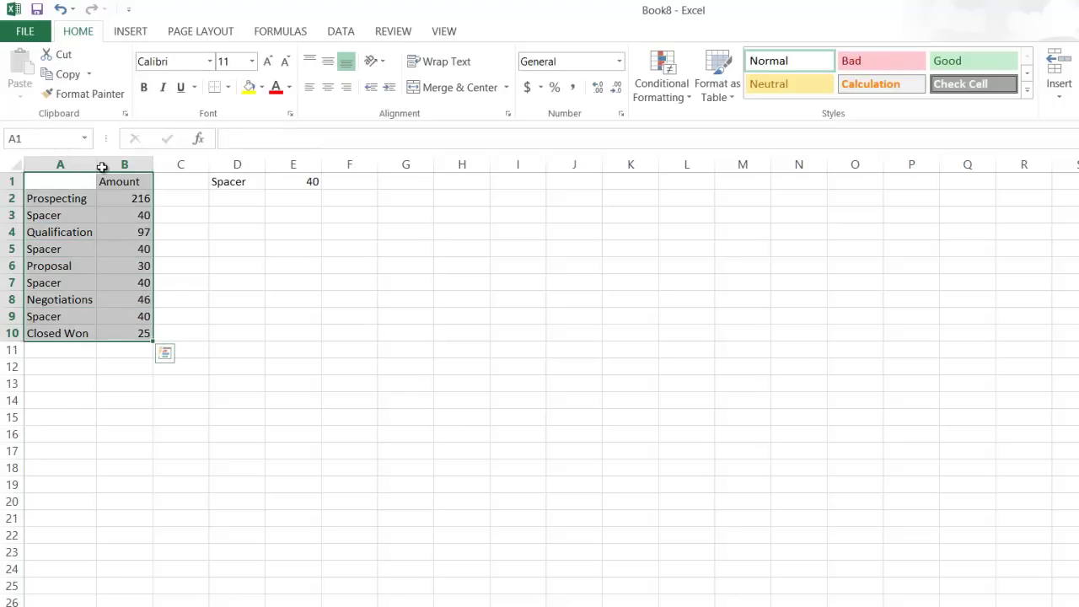
click(112, 33)
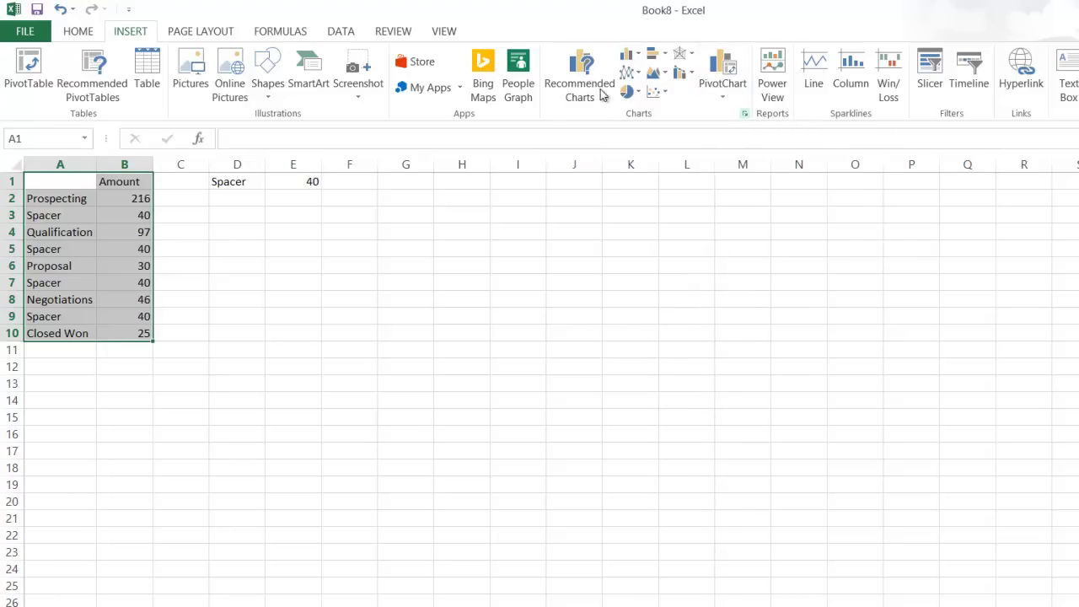
click(581, 85)
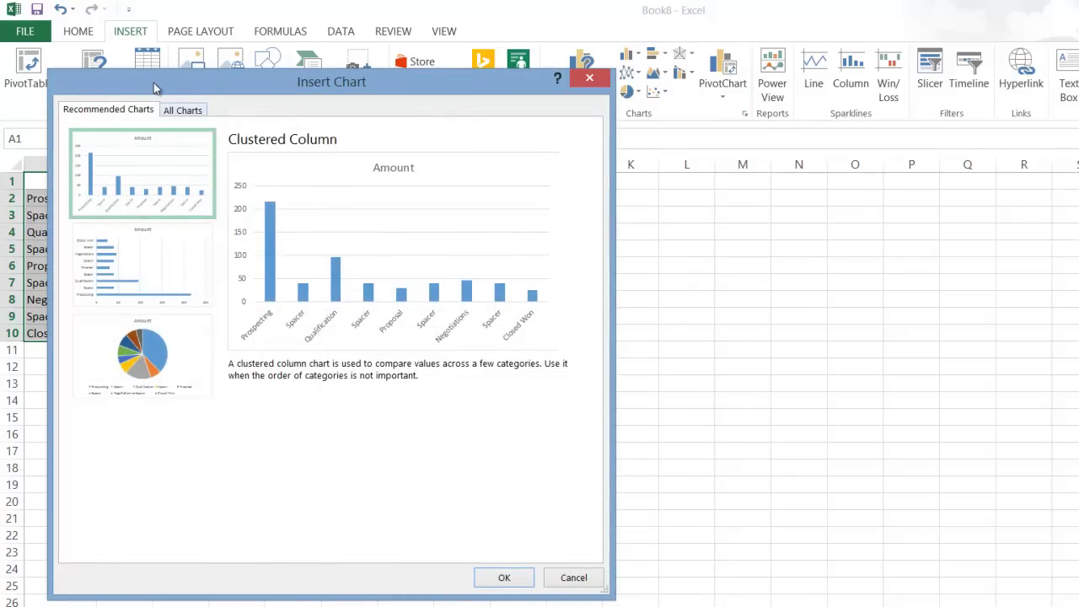
key(ctrl+Tab)
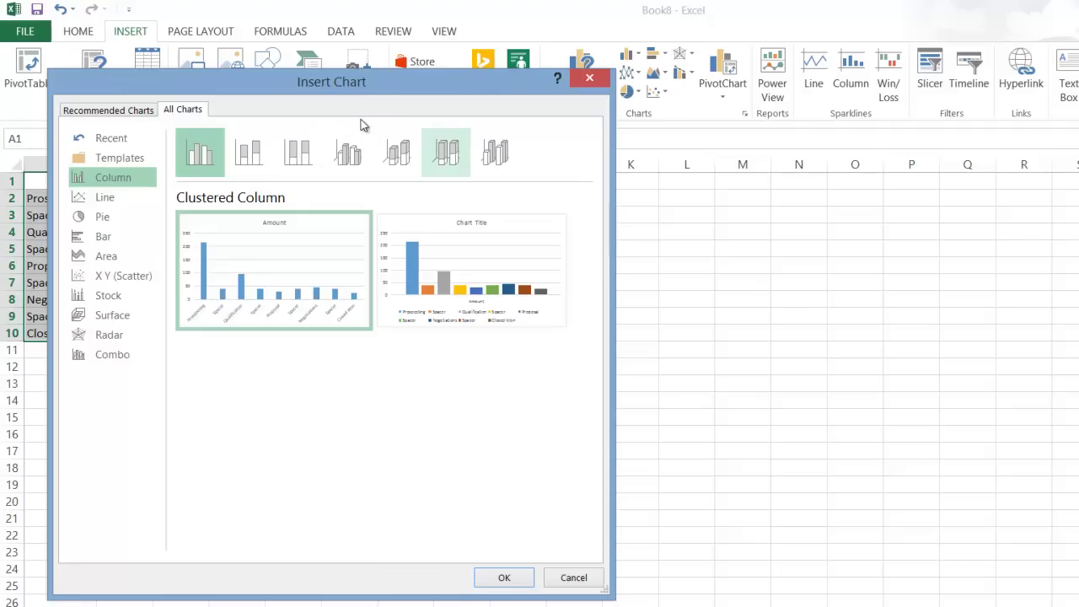
click(445, 152)
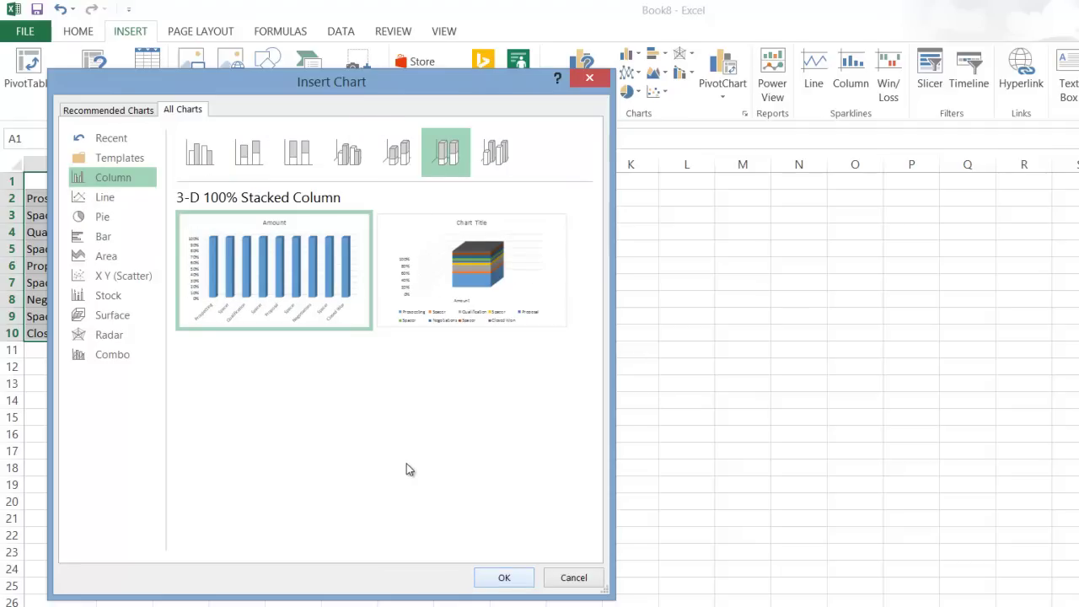
key(Return)
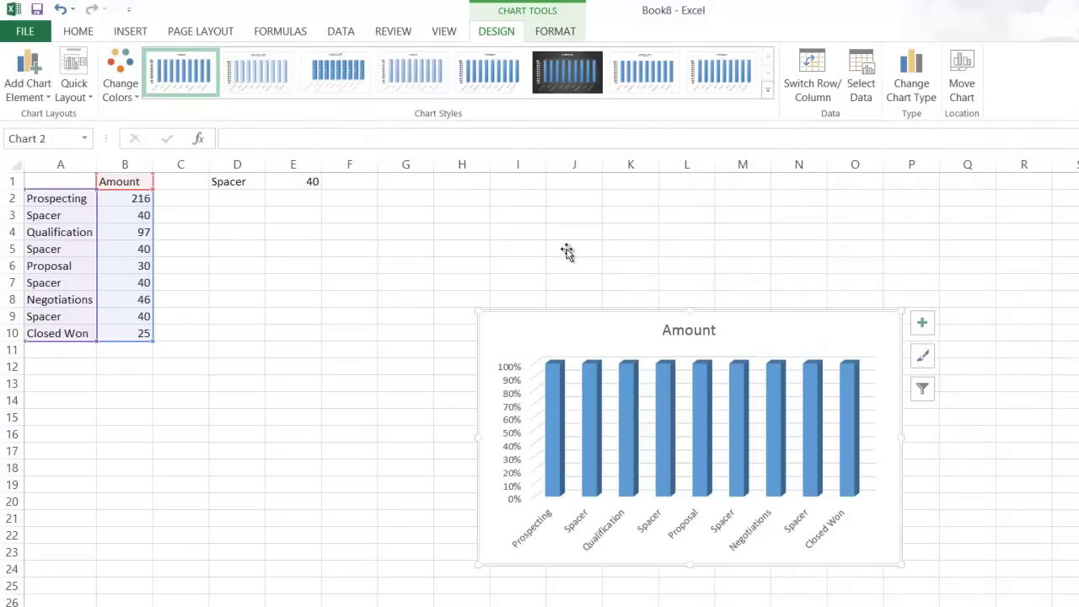
Move the column chart next to the table, below the spacer value, and switch its rows and columns to stack all stages in one column
drag(573, 317, 325, 154)
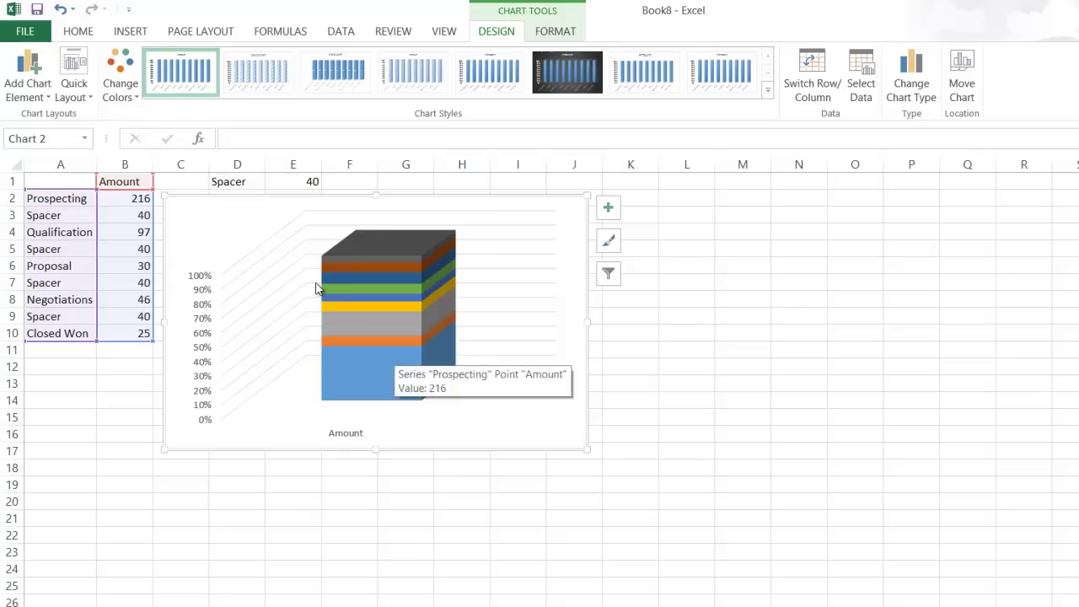
Format the Closed Won series of the stacked column with the Full Pyramid column shape and close the formatting options
click(315, 288)
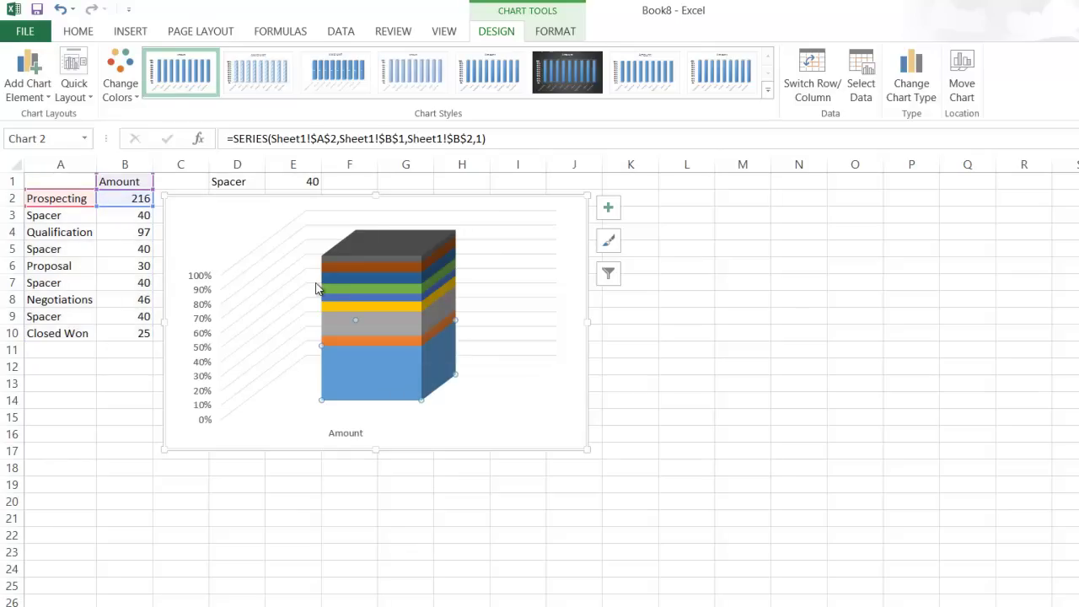
right_click(394, 354)
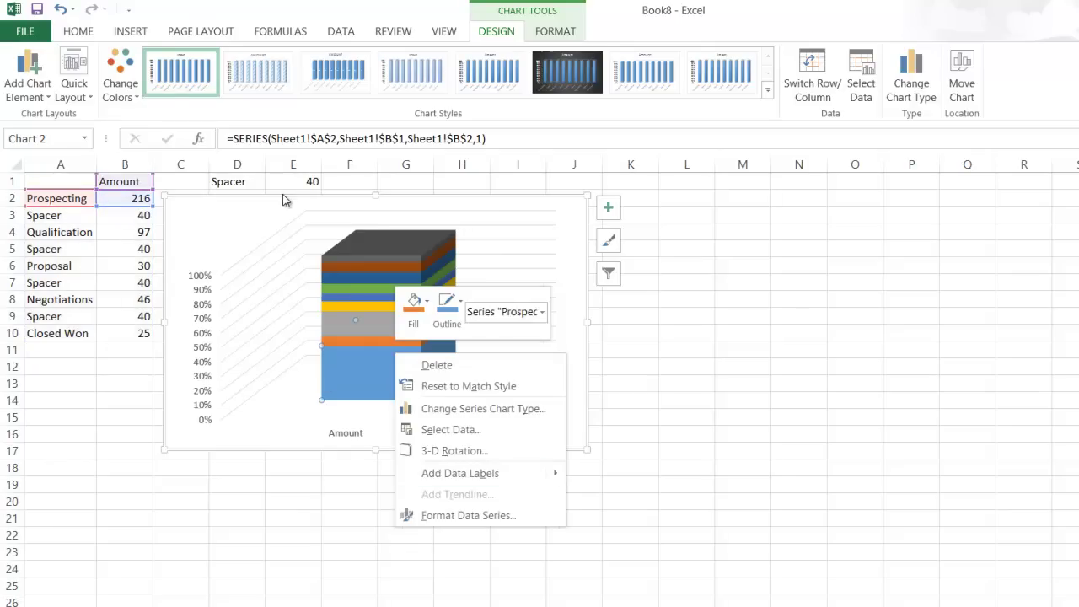
key(Escape)
key(Up)
key(shift+F10)
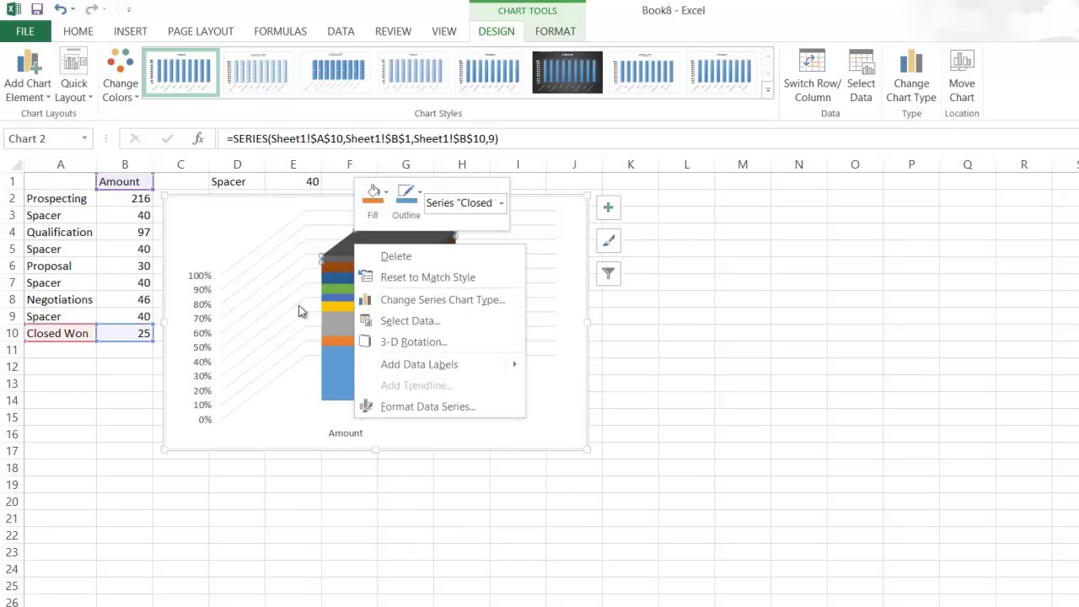
key(Up)
key(Return)
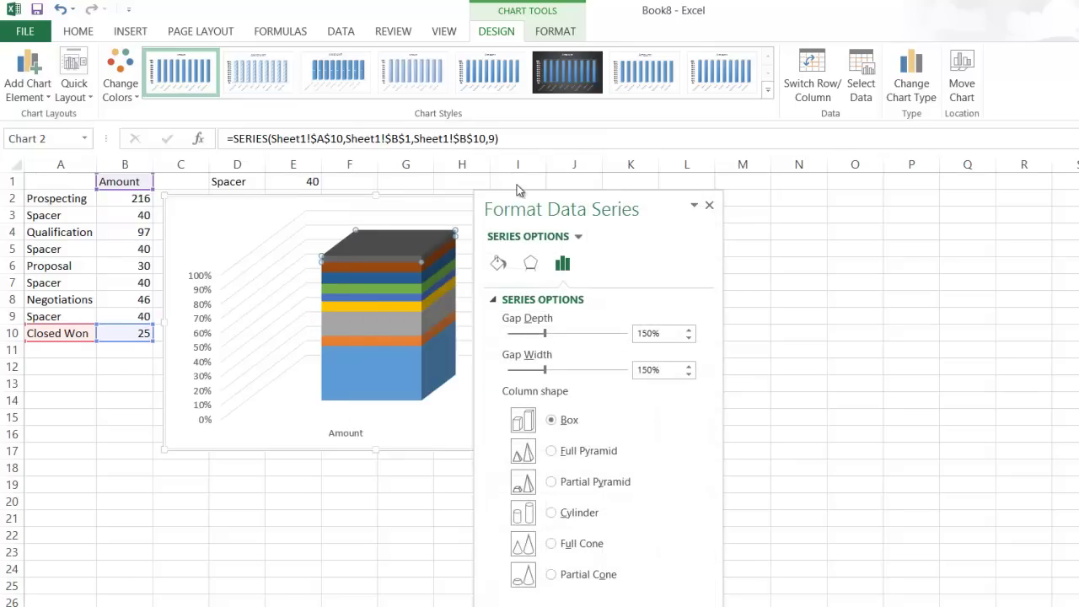
drag(506, 162, 196, 150)
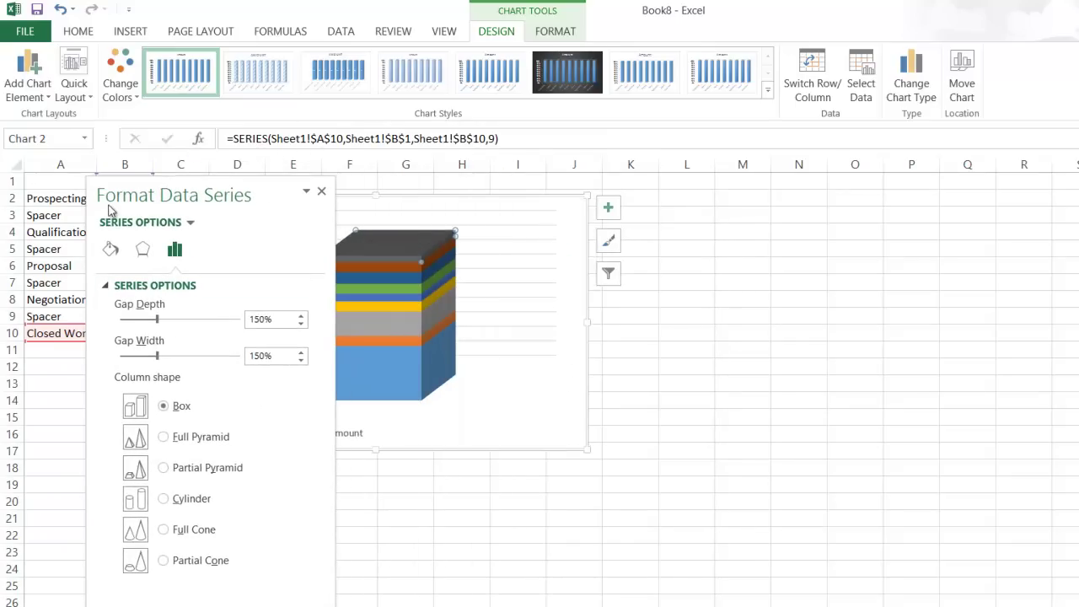
click(110, 249)
click(174, 249)
click(163, 437)
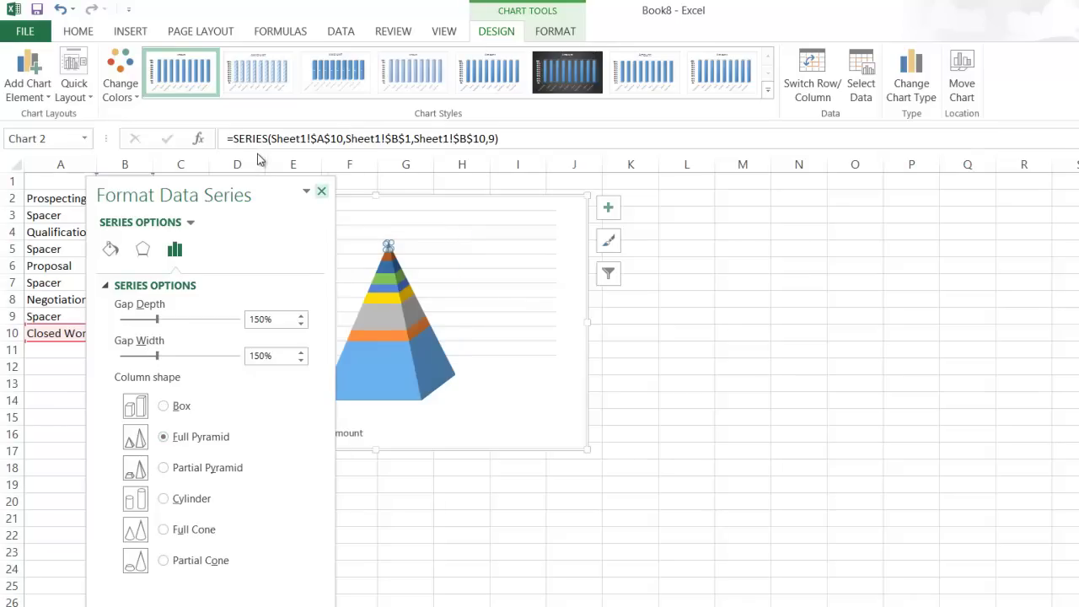
click(321, 191)
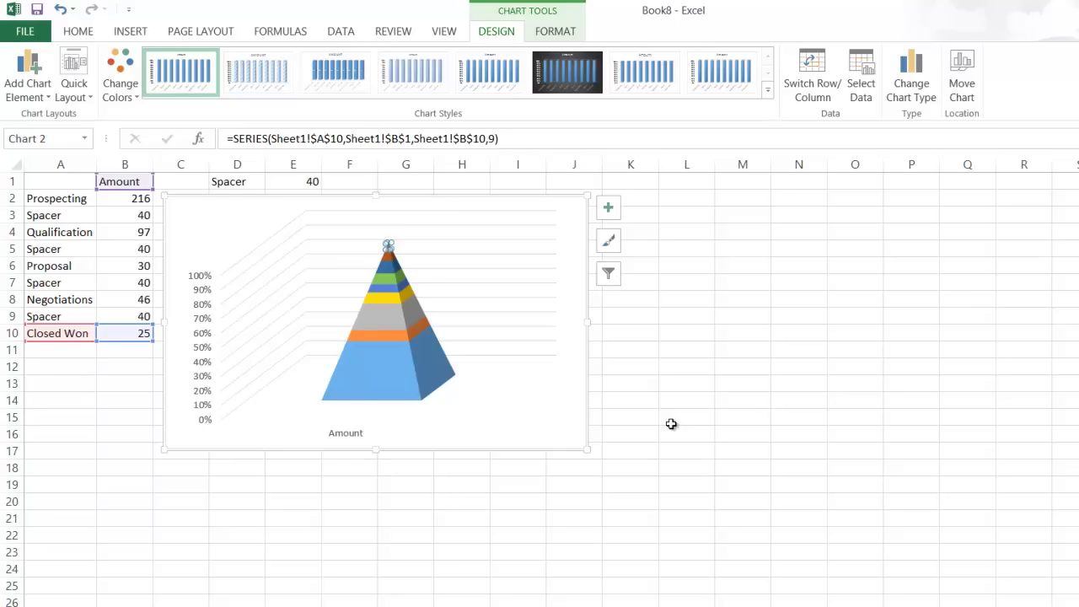
key(Escape)
key(Escape)
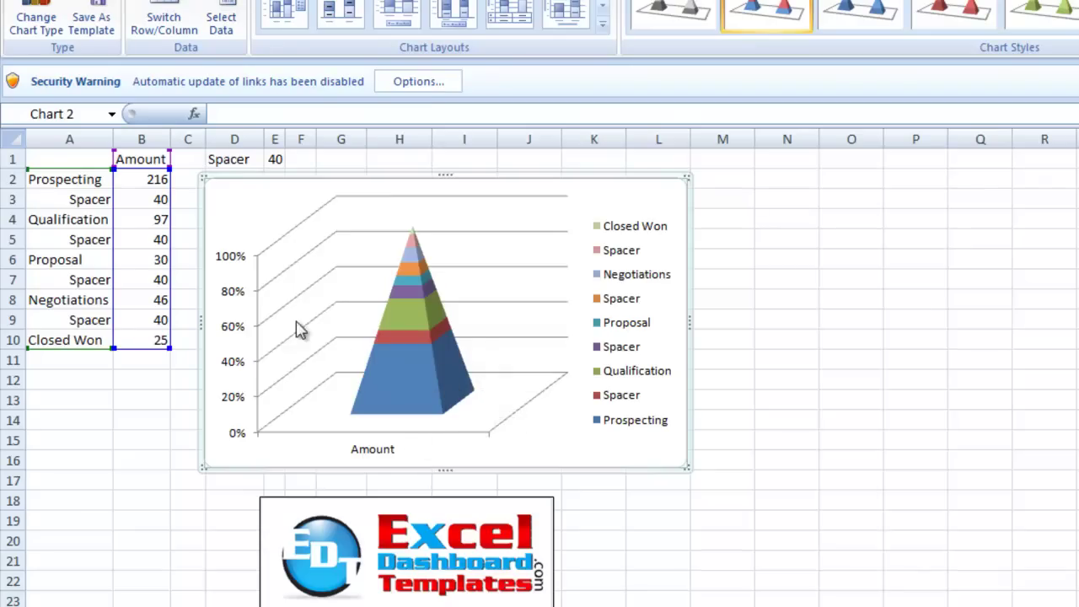
Back in the first workbook, set the pyramid chart's vertical axis to show values in reverse order
click(235, 265)
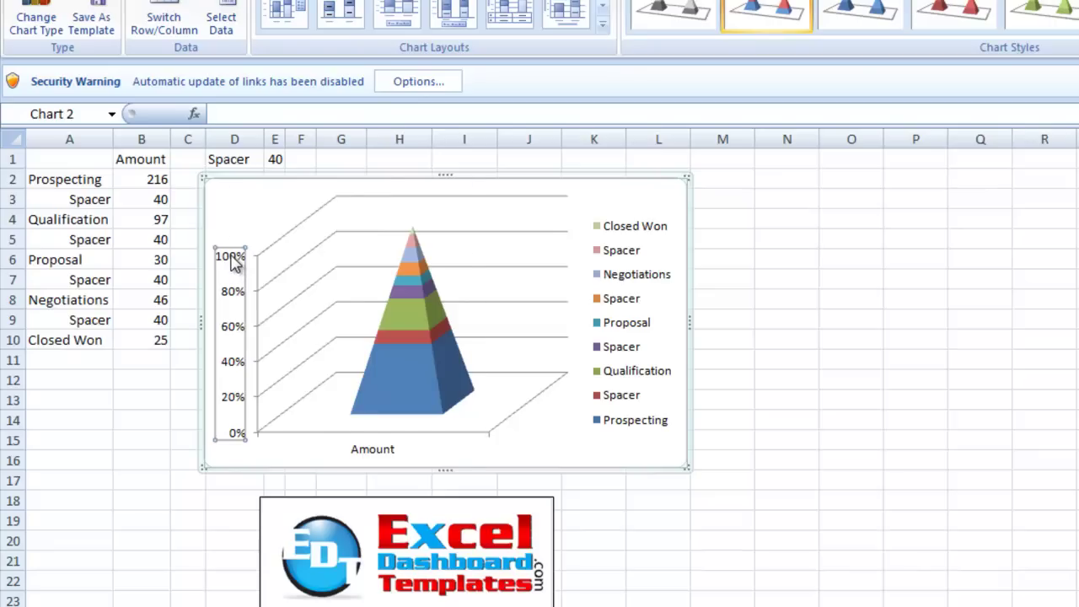
right_click(235, 263)
click(301, 449)
drag(805, 198, 206, 115)
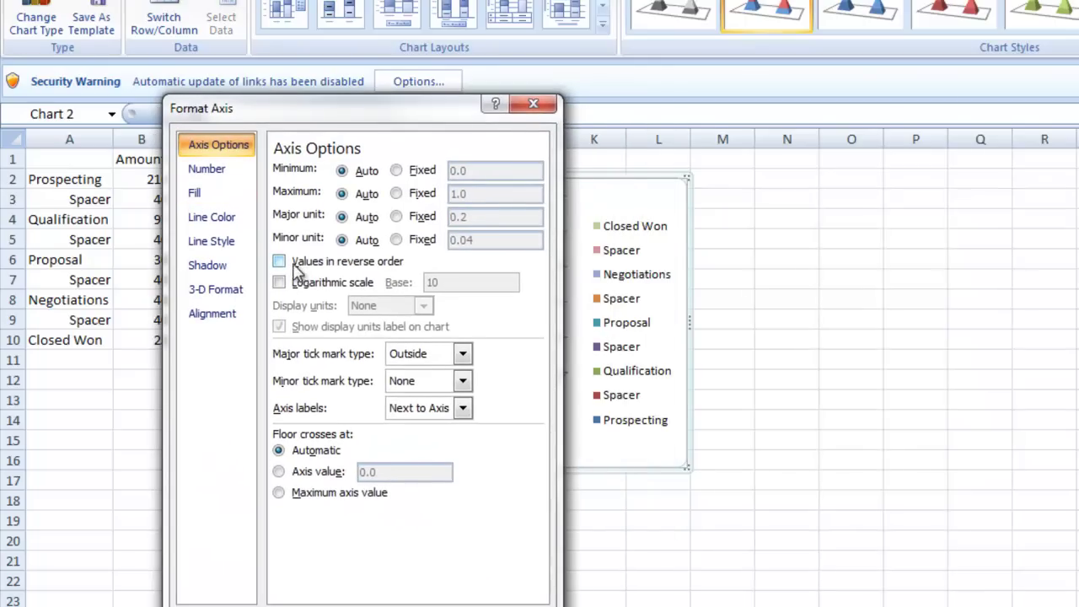
click(332, 267)
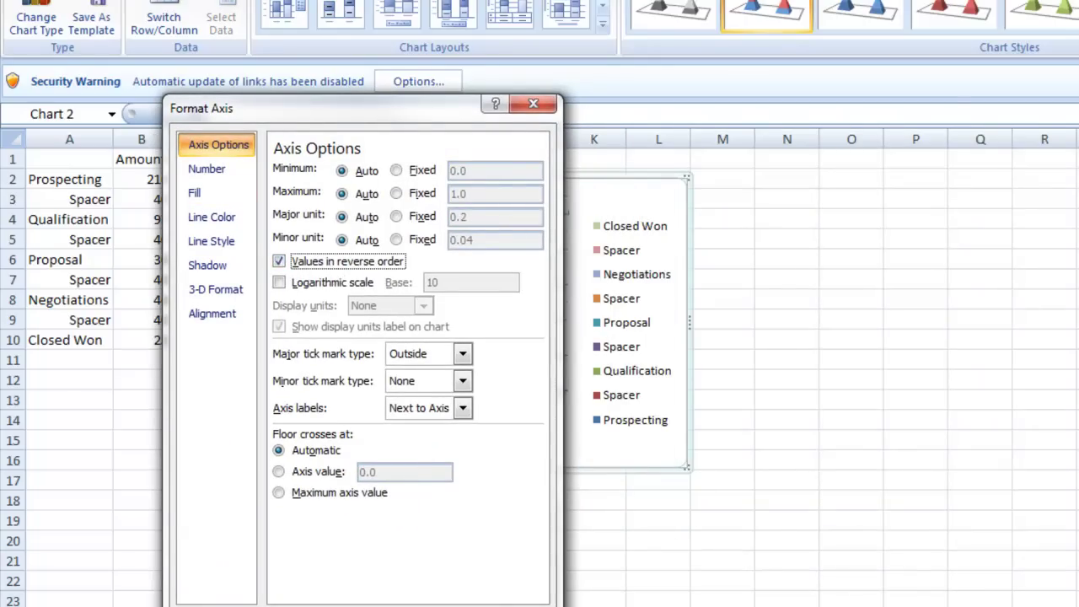
click(492, 593)
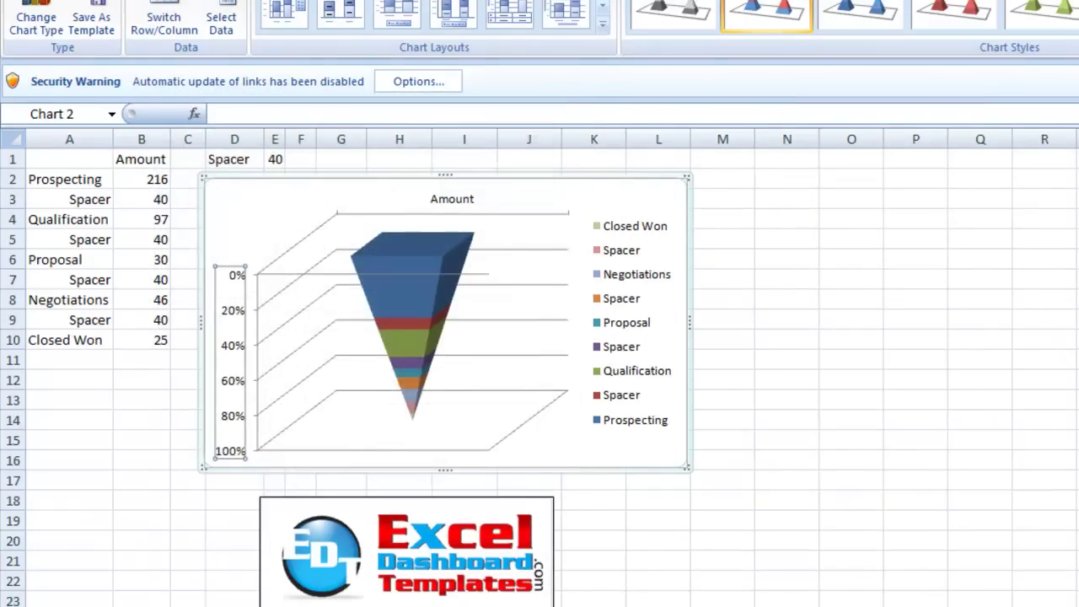
Delete the legend from the inverted pyramid chart
click(534, 449)
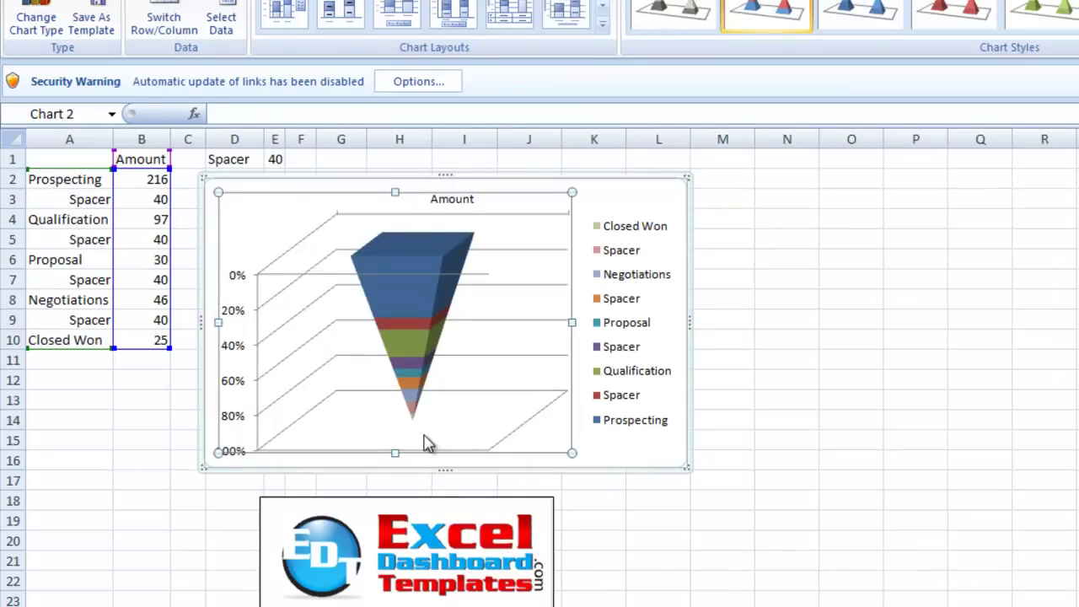
click(621, 352)
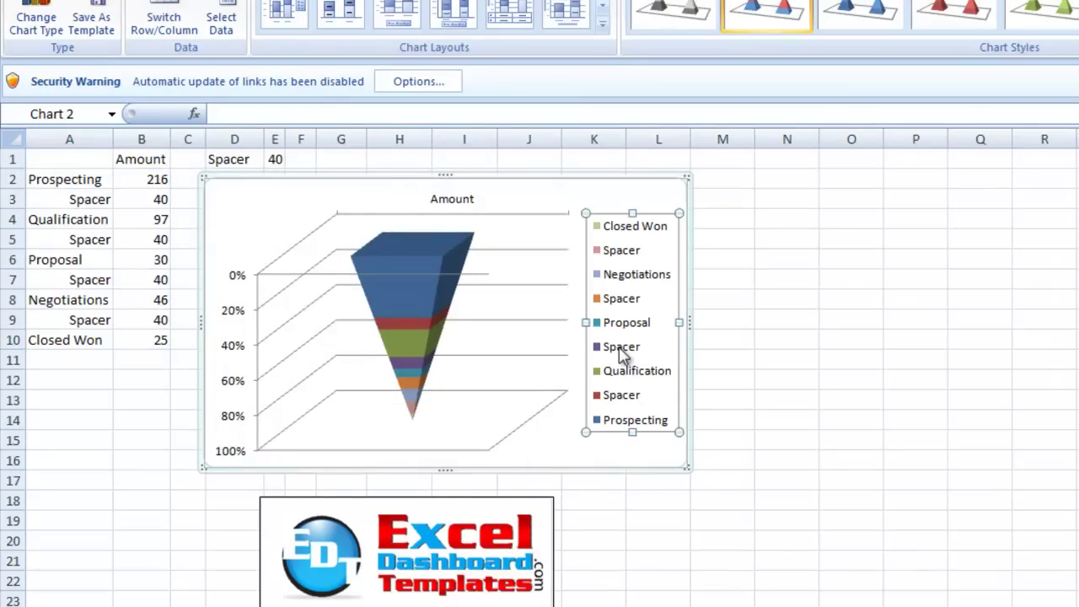
key(Delete)
Delete the pyramid chart's floor and its gridlines
click(547, 430)
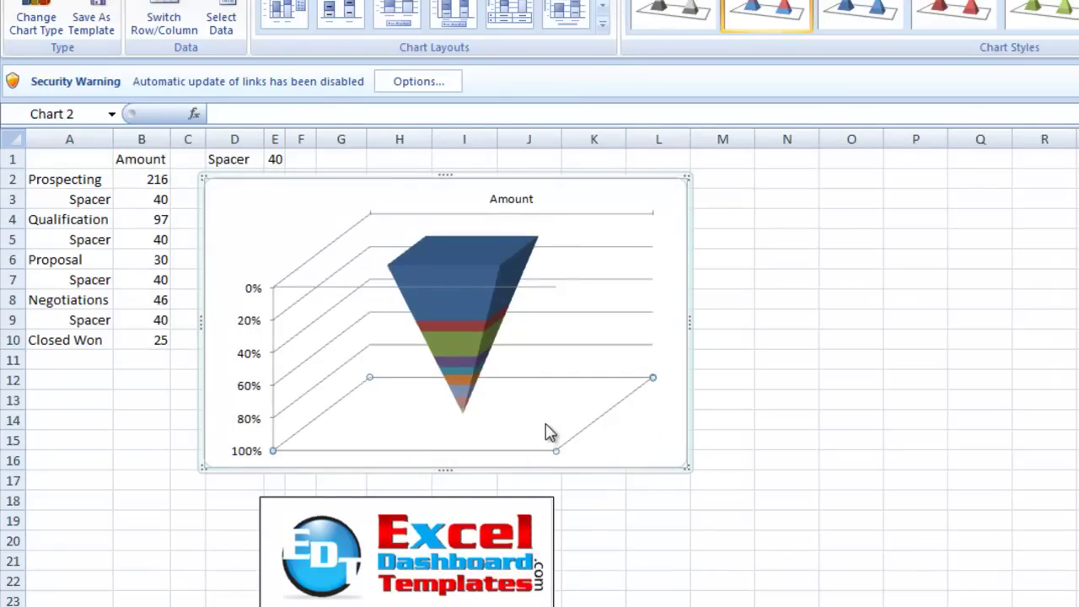
click(653, 445)
click(588, 427)
key(Delete)
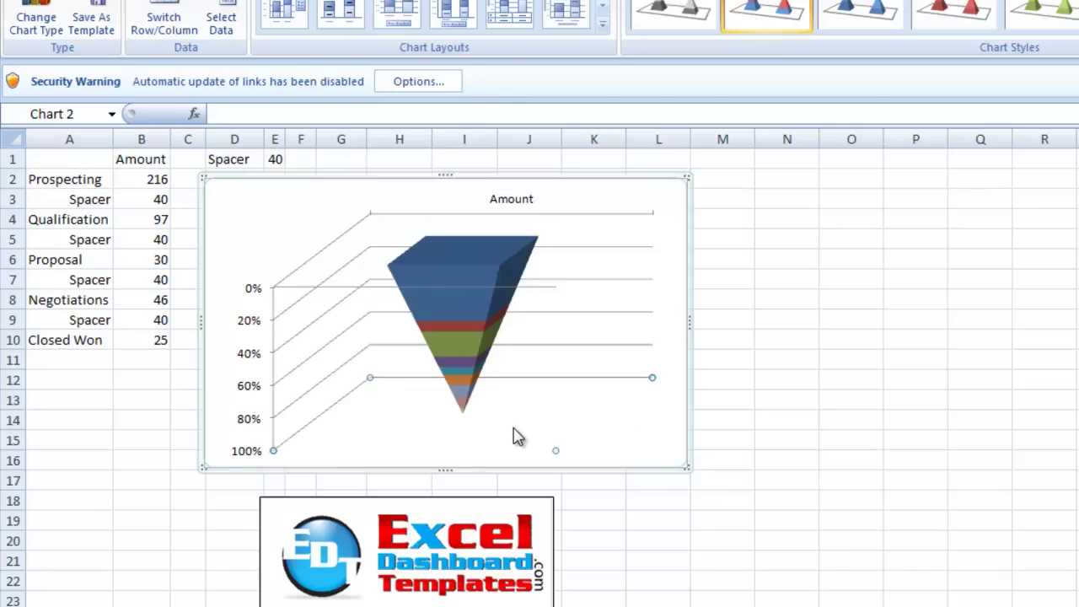
click(299, 375)
key(Delete)
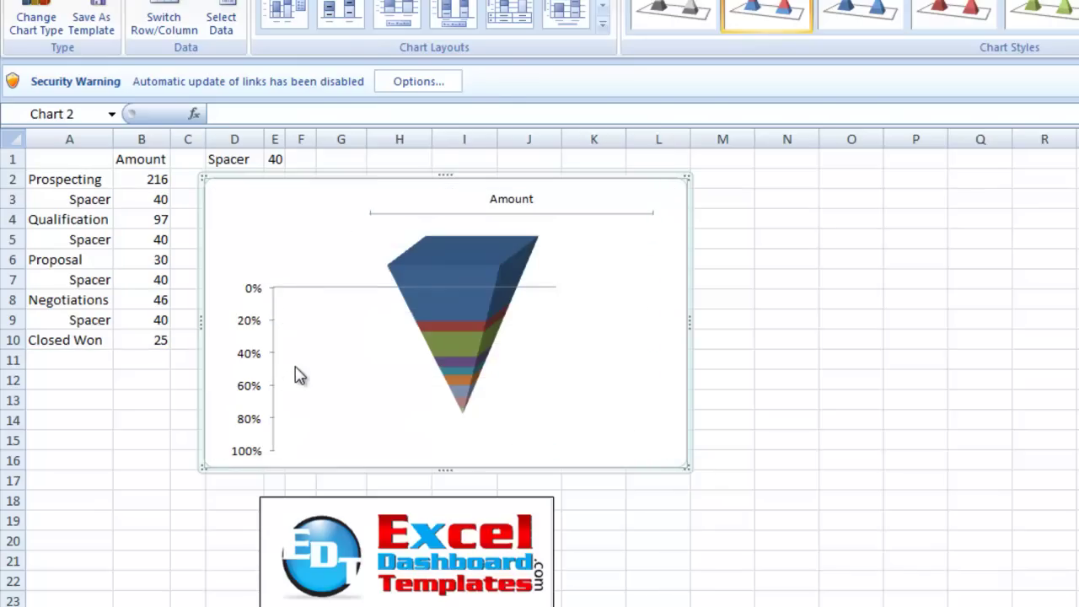
Delete the chart's vertical percentage axis and its horizontal Amount axis
click(256, 355)
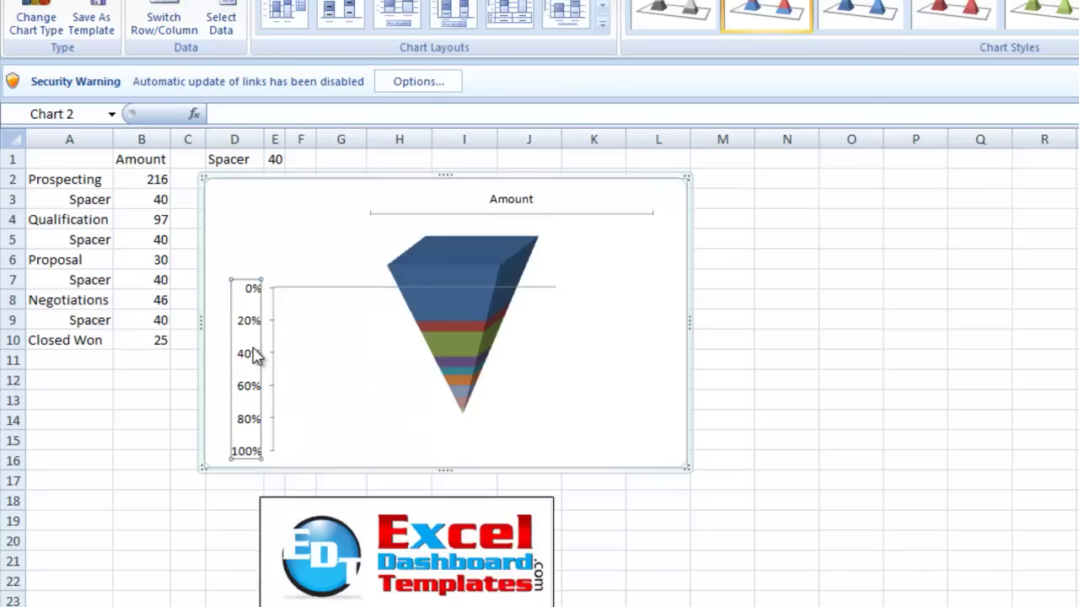
key(Delete)
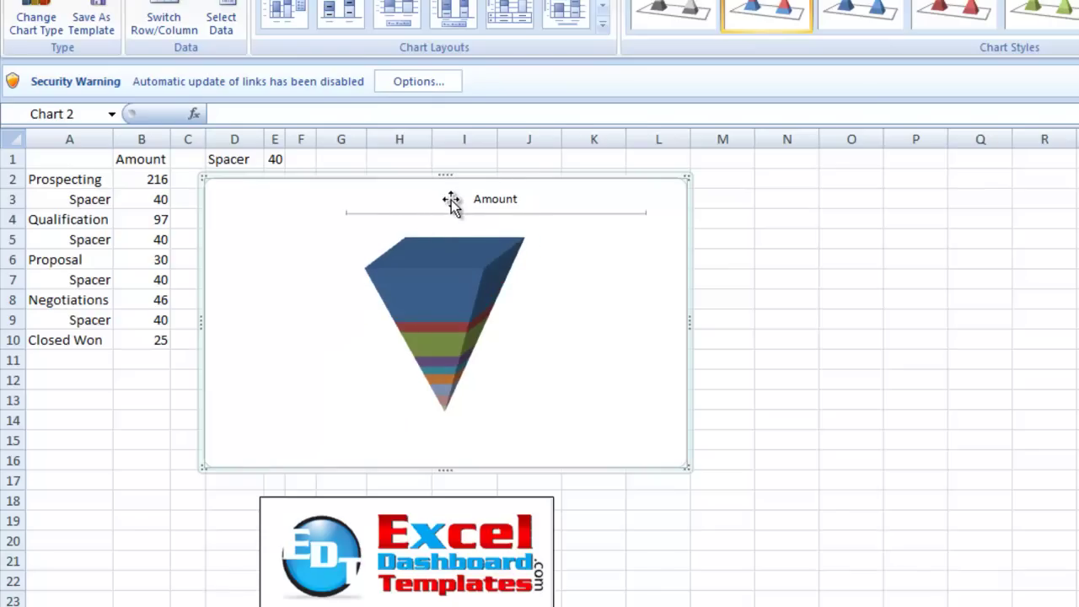
click(494, 207)
key(Delete)
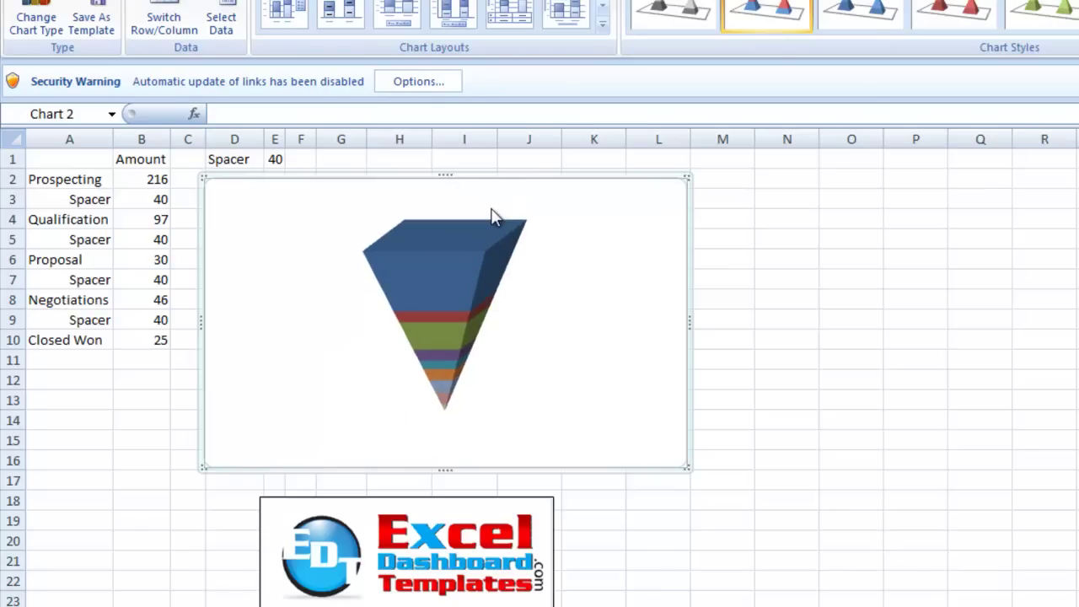
mouse_move(498, 288)
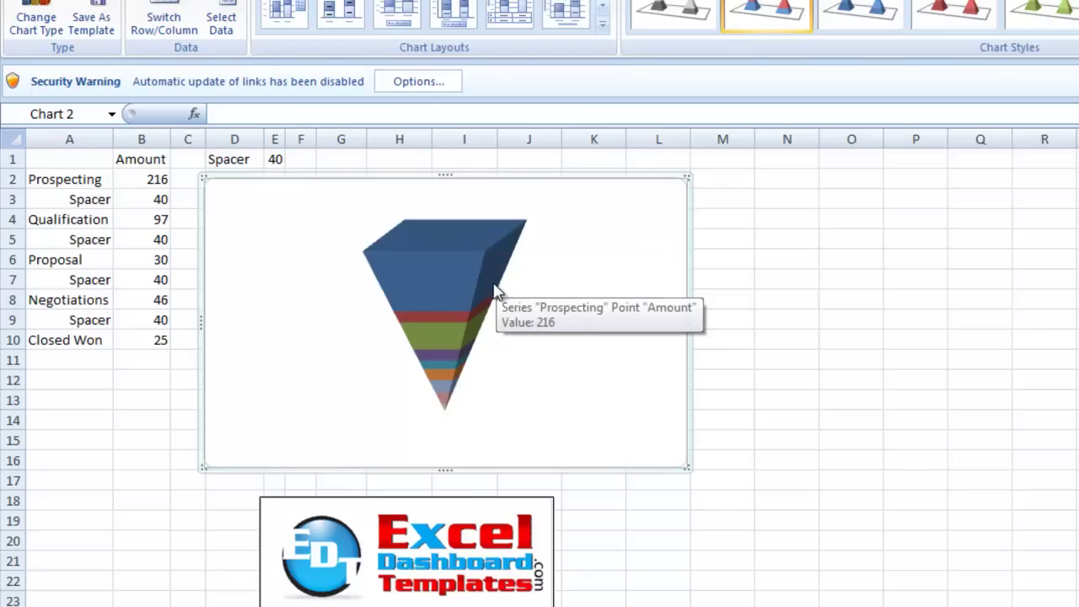
mouse_move(425, 323)
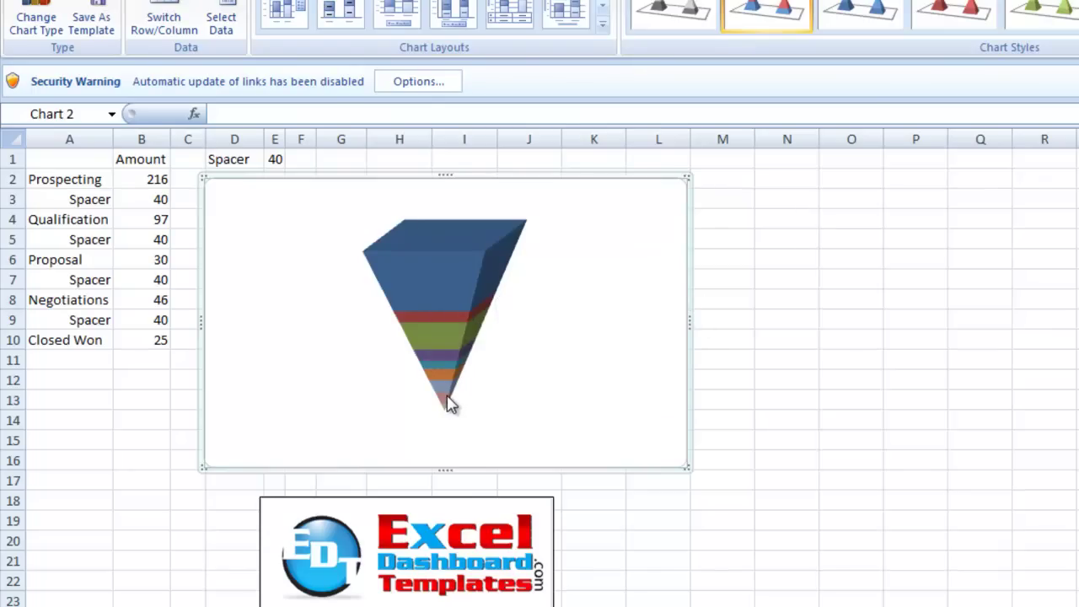
click(443, 317)
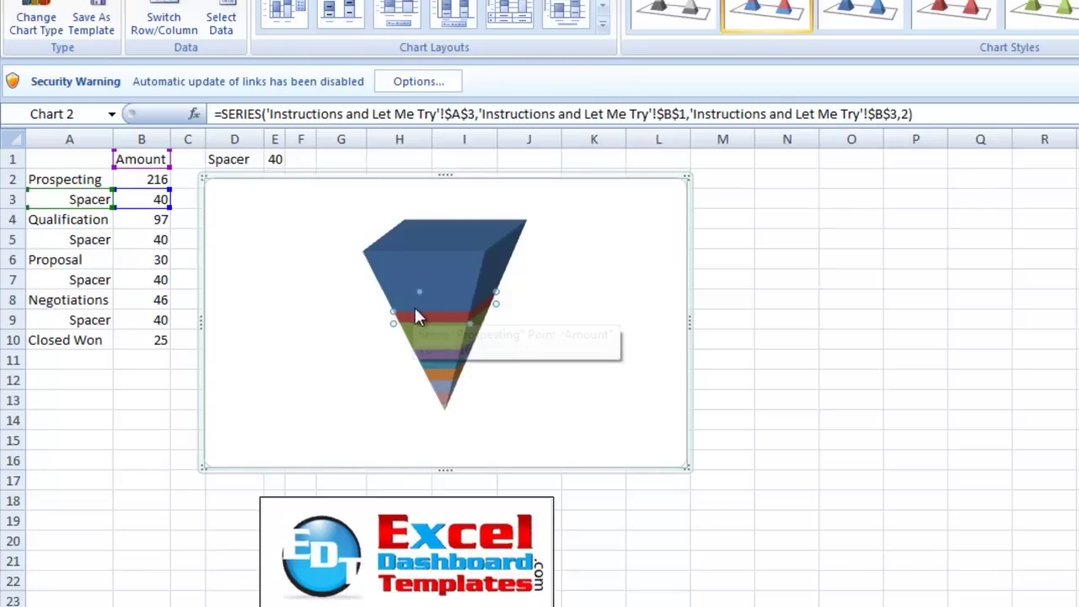
mouse_move(442, 325)
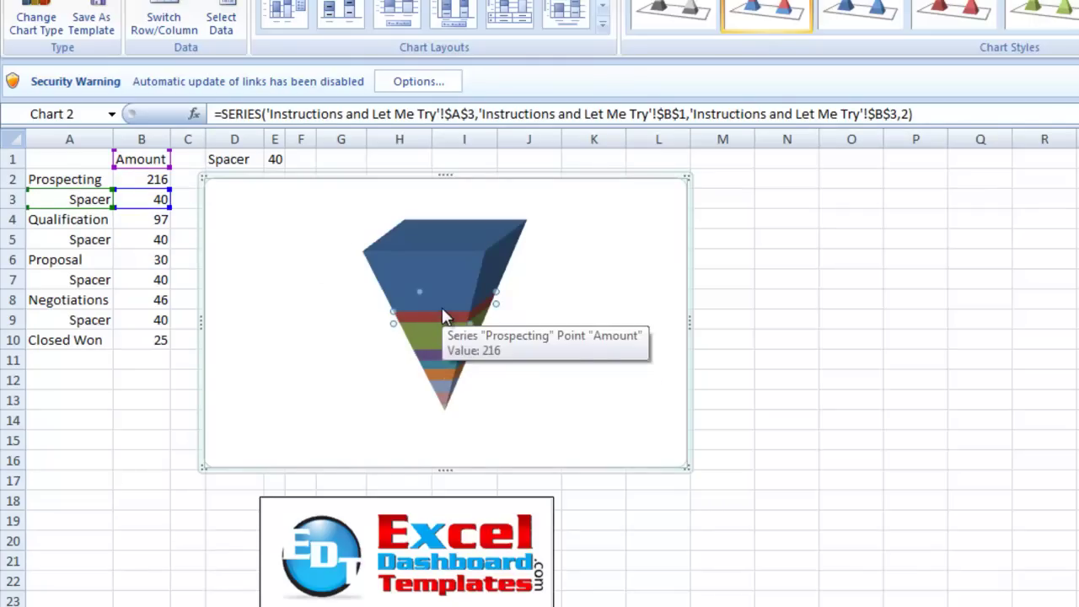
double_click(444, 316)
key(Escape)
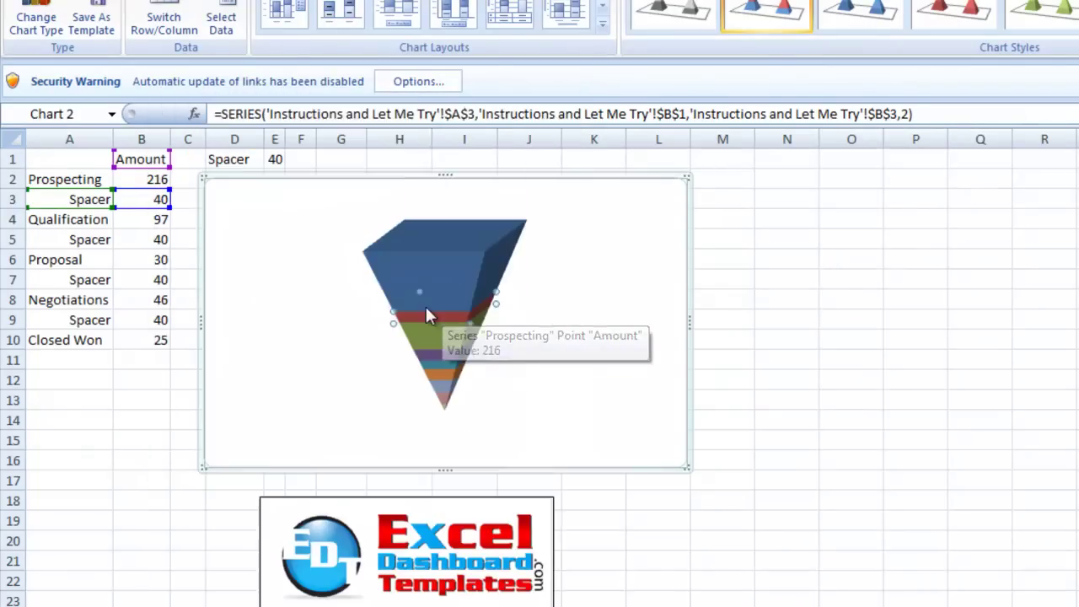
right_click(423, 310)
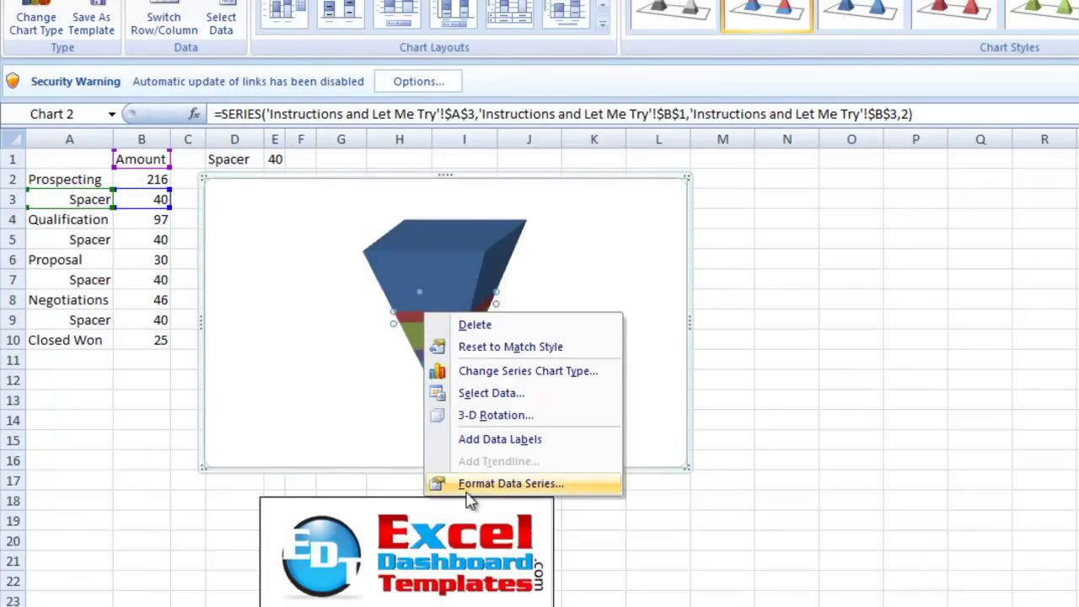
key(Escape)
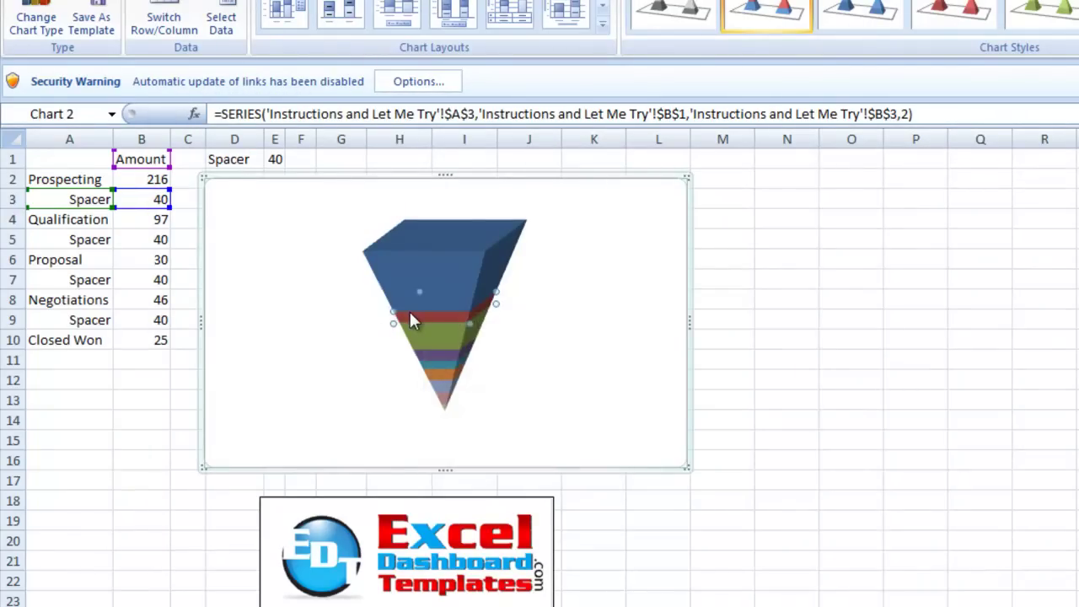
right_click(424, 324)
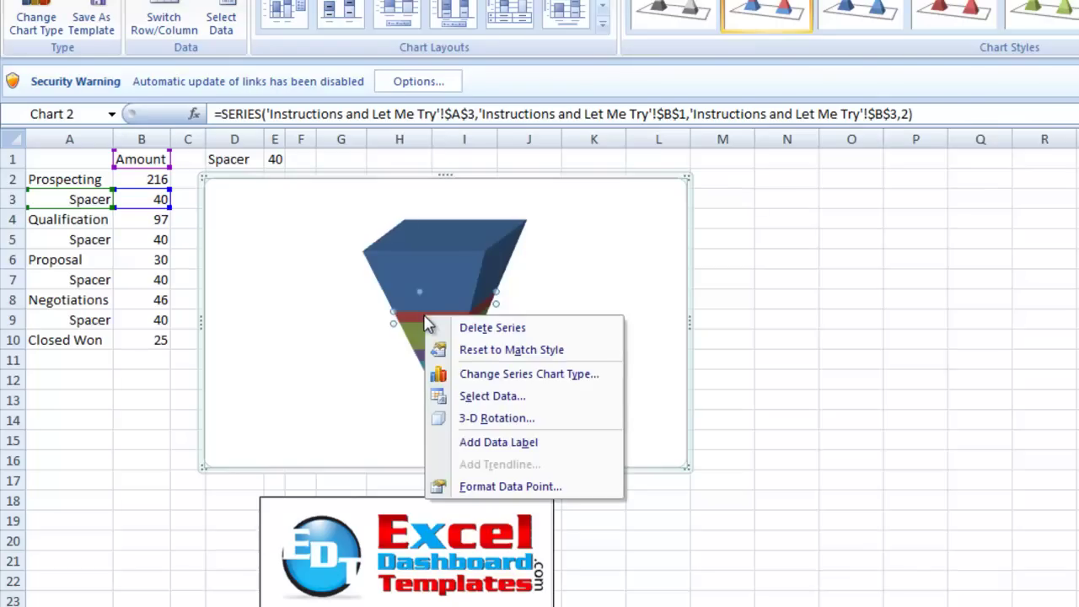
click(446, 251)
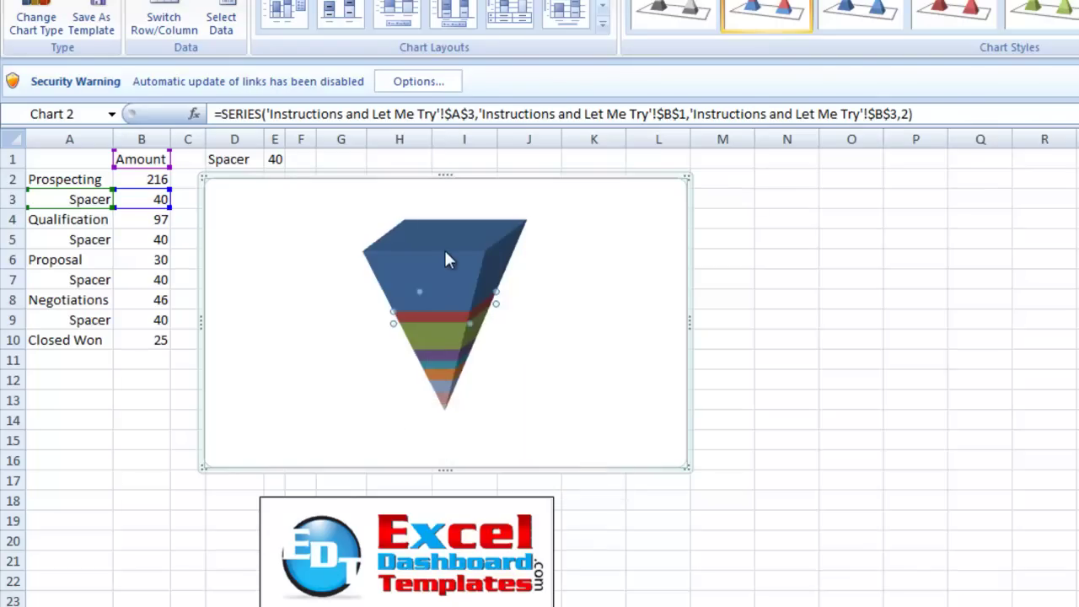
Set the spacer segment between Prospecting and Qualification to No fill
click(448, 321)
right_click(446, 322)
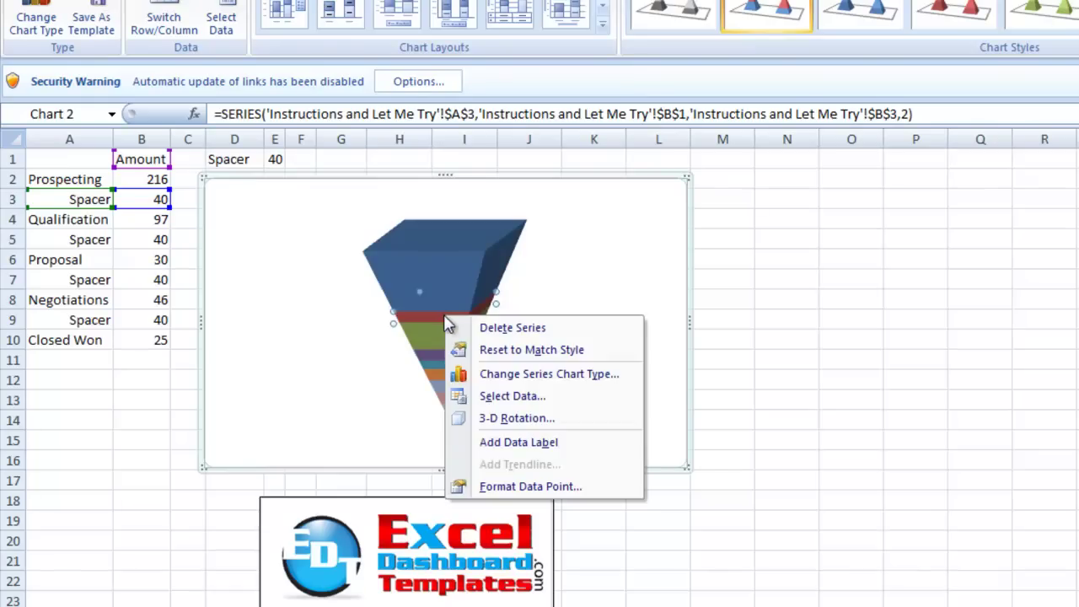
click(540, 487)
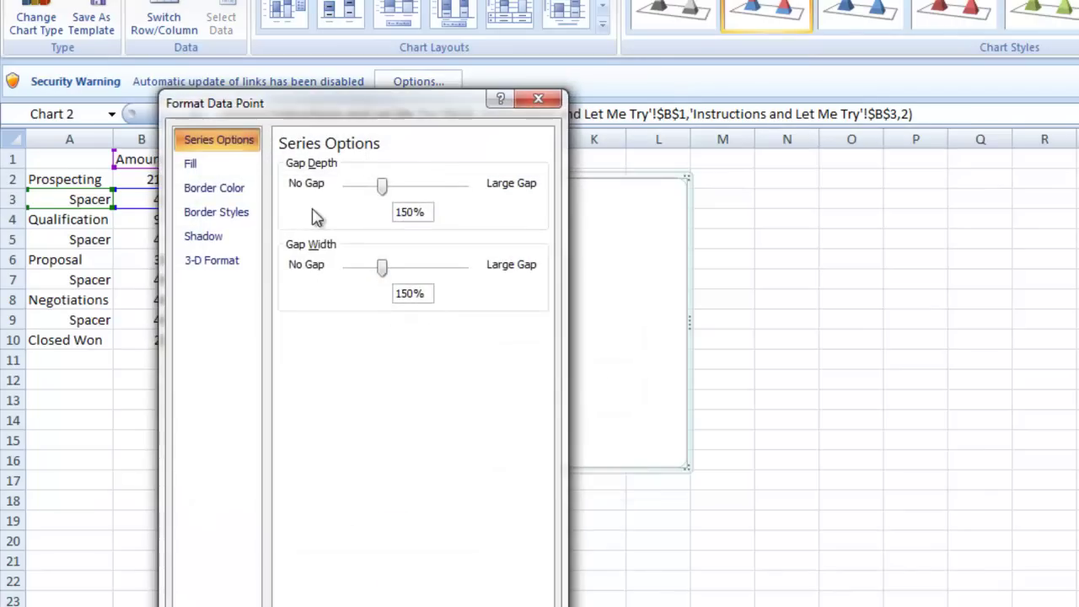
click(221, 165)
click(307, 167)
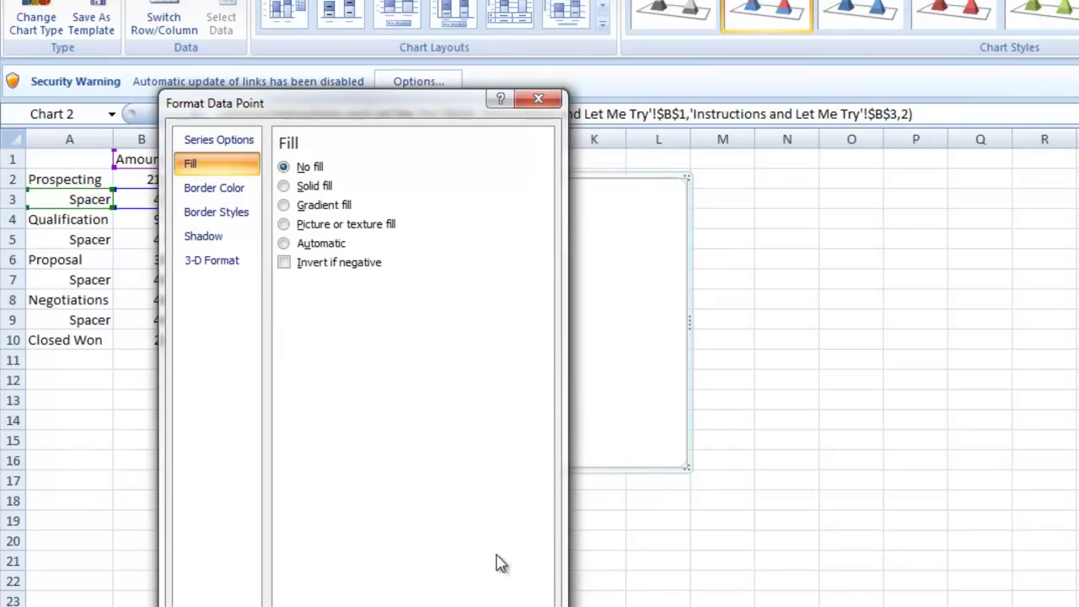
Move the formatting dialog off the chart and set the spacer segment between Qualification and Proposal to No fill
drag(379, 105, 711, 48)
click(452, 364)
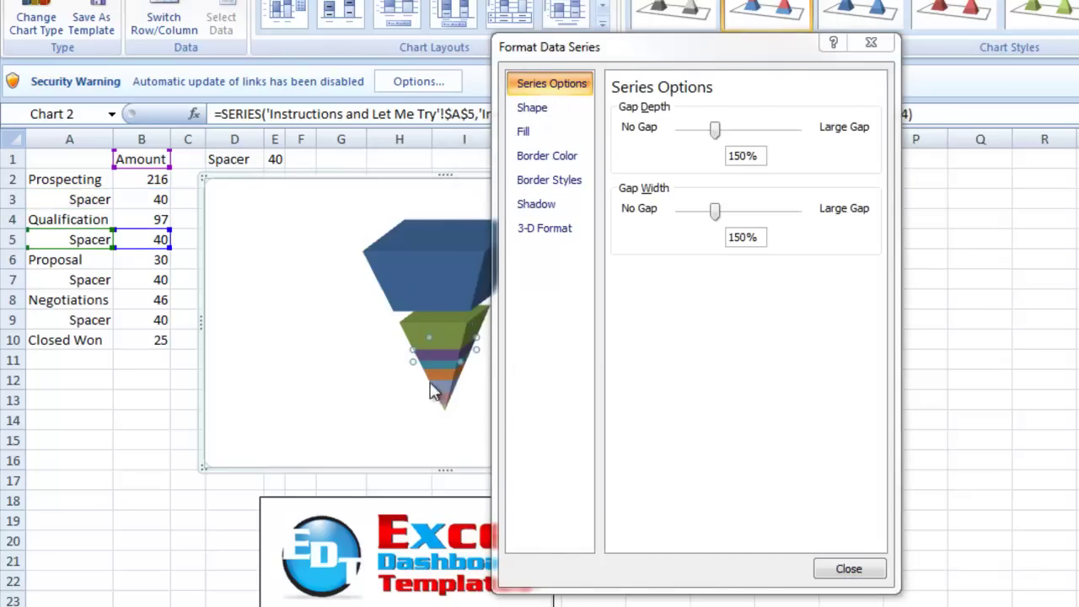
click(437, 365)
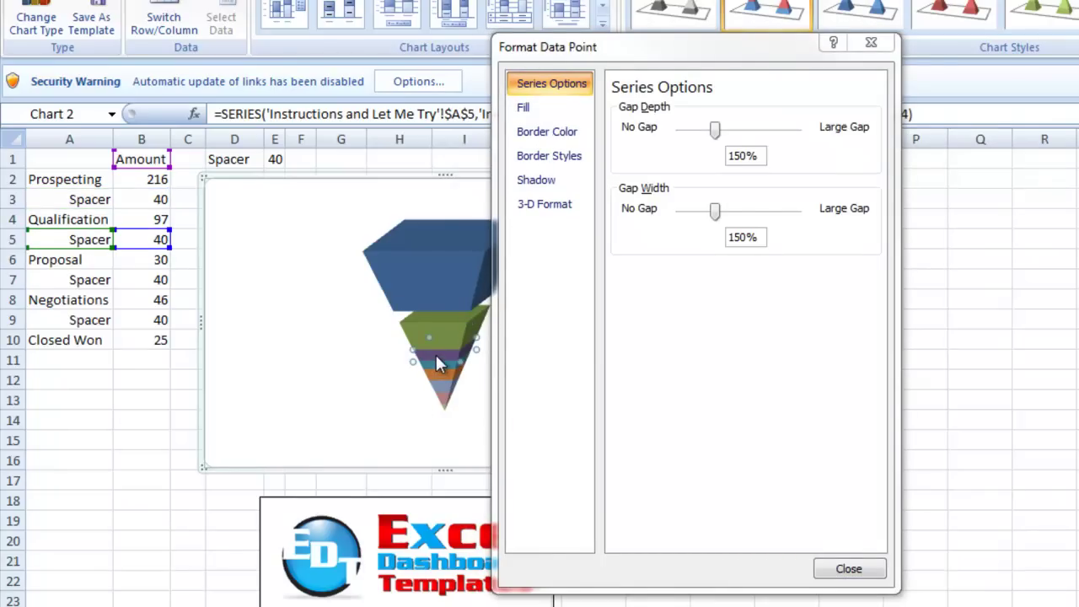
click(543, 110)
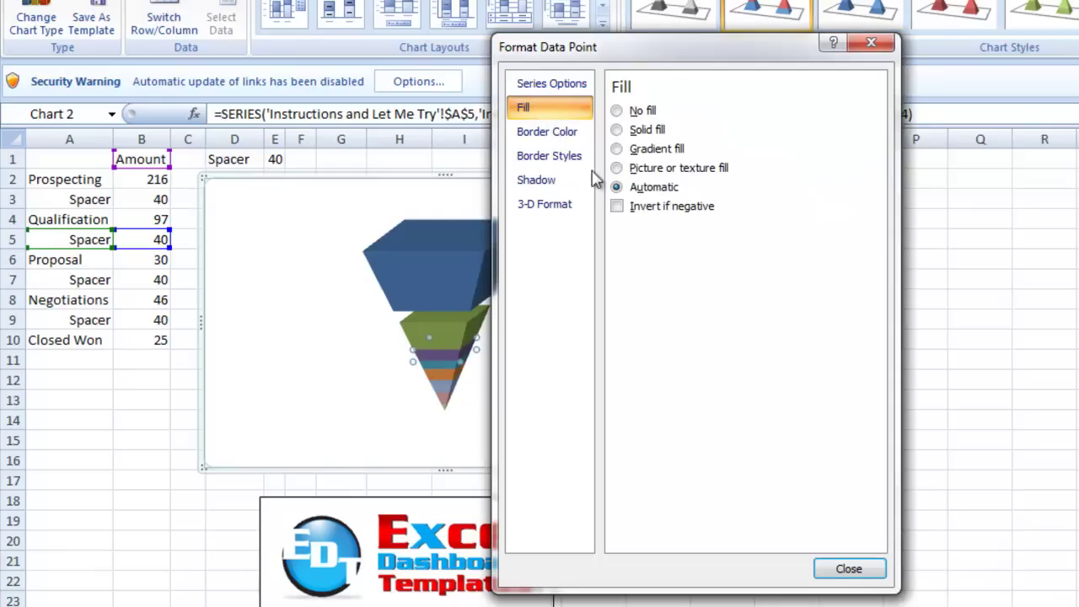
click(639, 110)
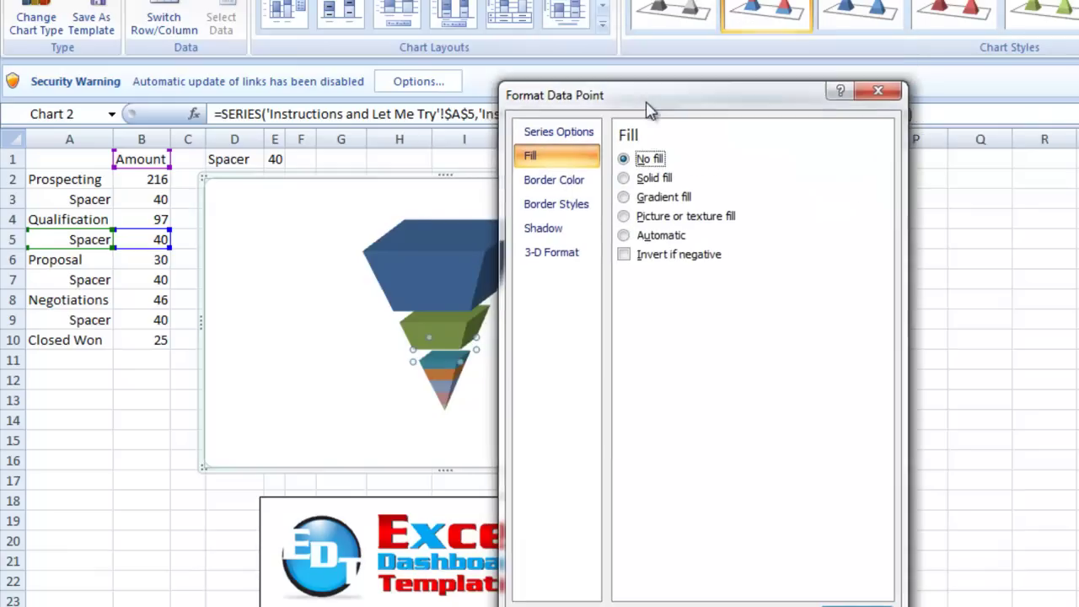
Set the spacer segment between Proposal and Negotiations to No fill
drag(649, 128, 650, 174)
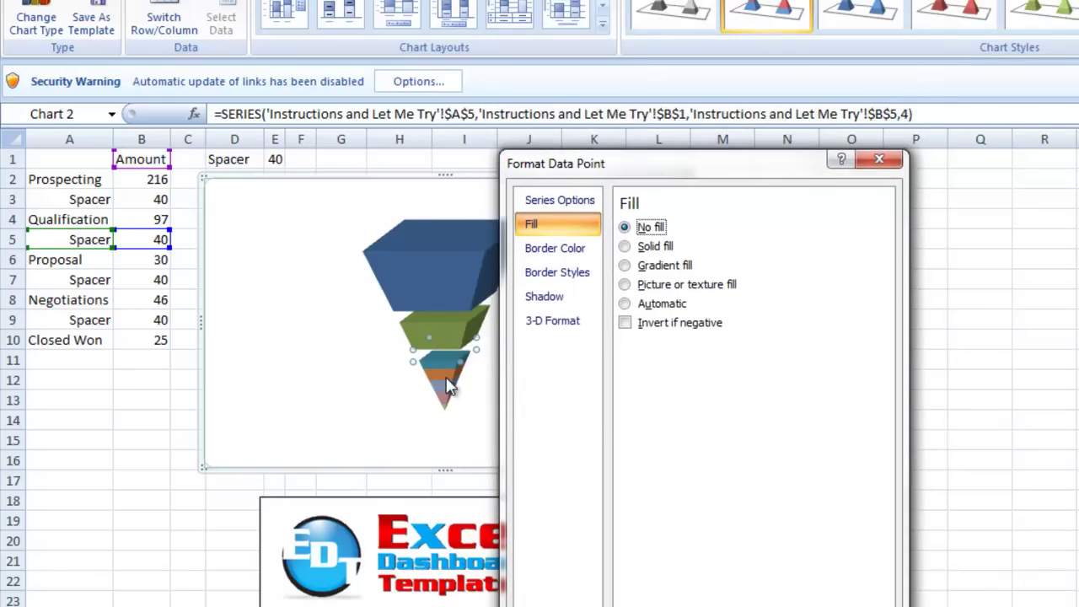
click(449, 385)
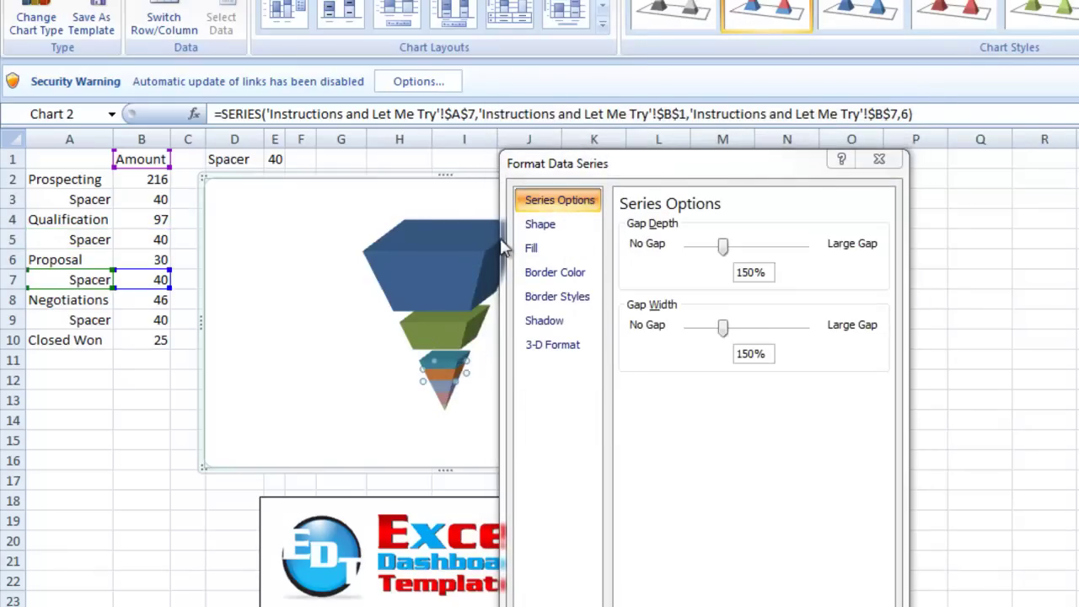
click(435, 384)
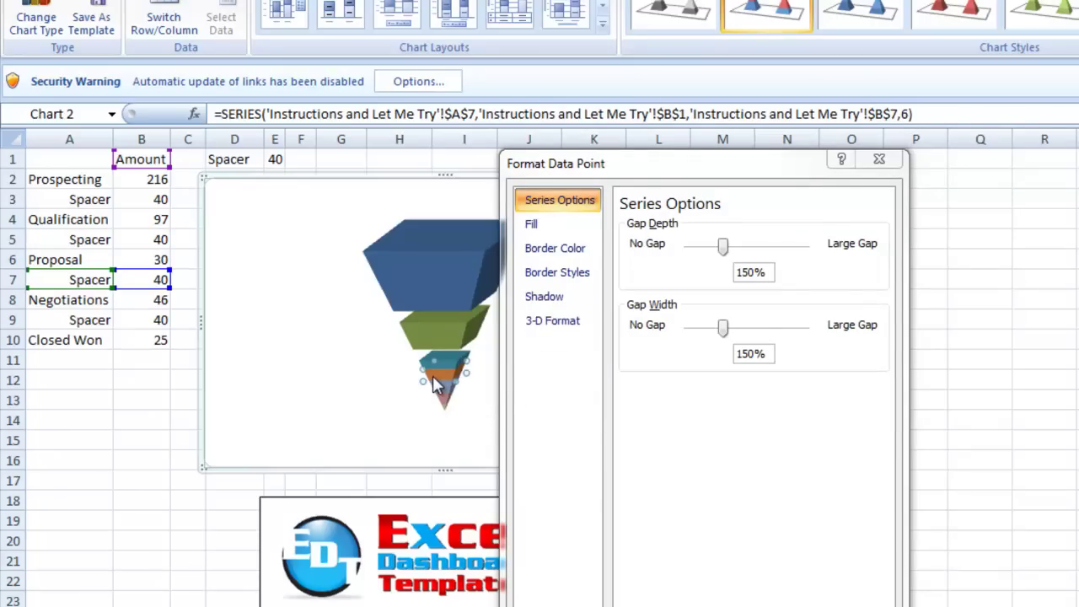
click(576, 231)
click(648, 227)
Set the spacer segment between Negotiations and Closed Won to No fill, close the formatting options and deselect the chart
click(445, 401)
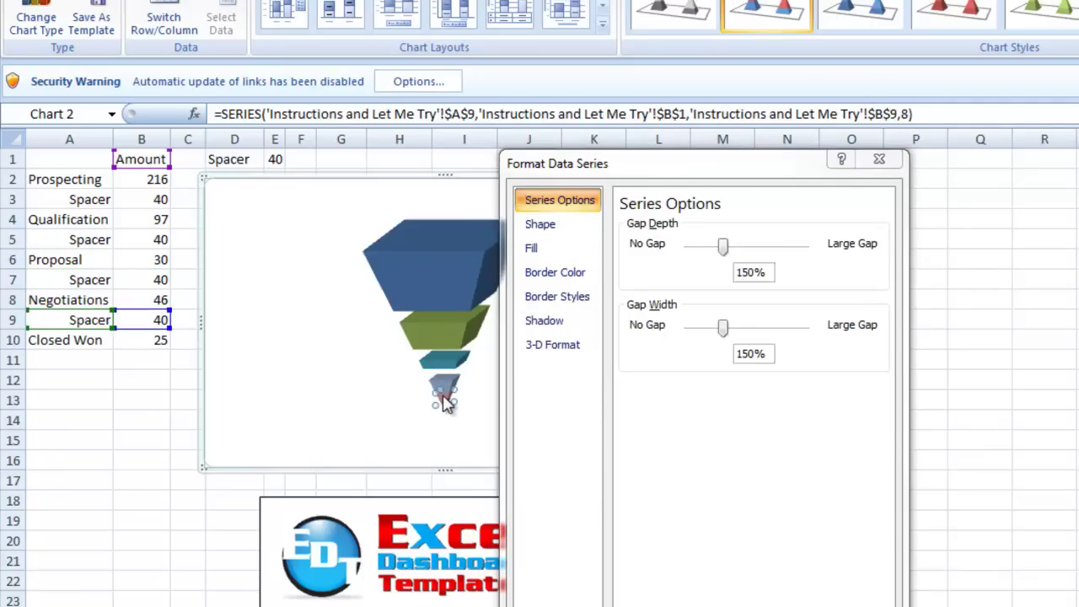
click(445, 401)
click(544, 226)
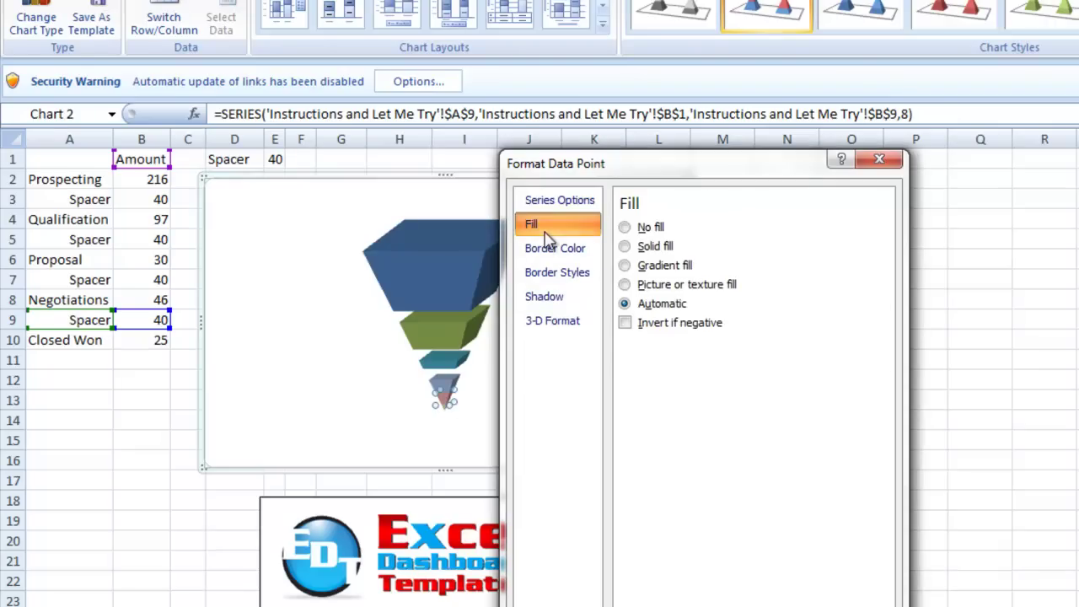
click(649, 228)
click(879, 162)
click(837, 324)
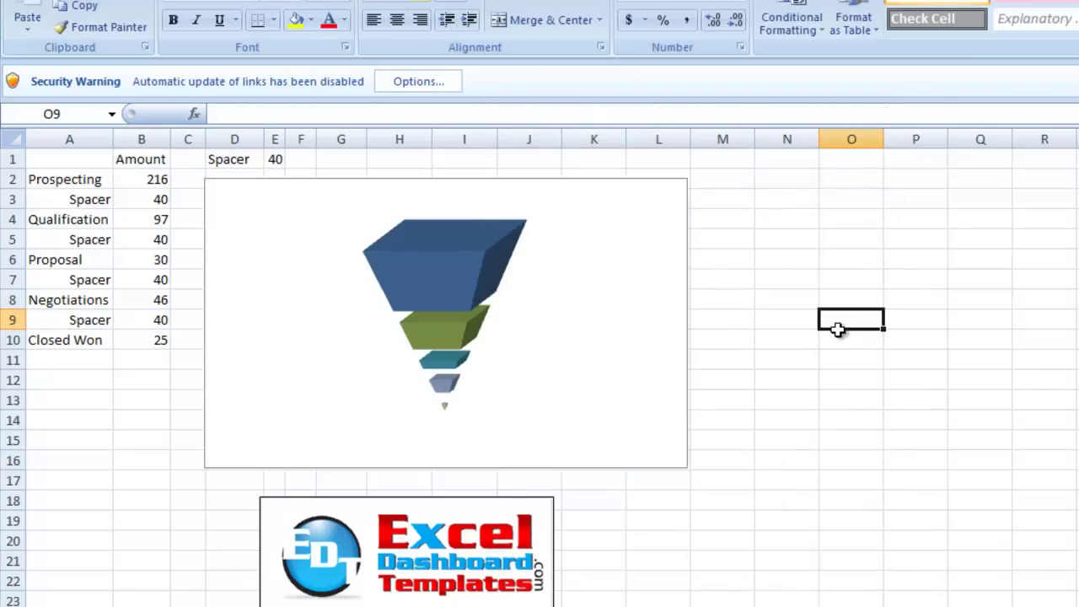
Open the chart formatting options and give the Prospecting segment a solid orange theme color fill
click(445, 412)
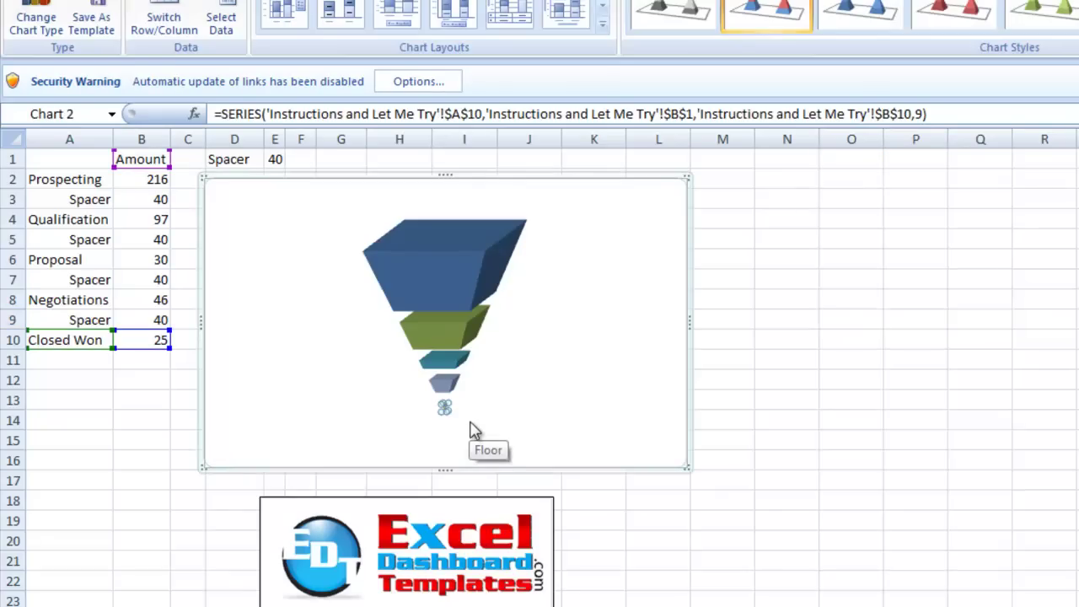
key(ctrl+1)
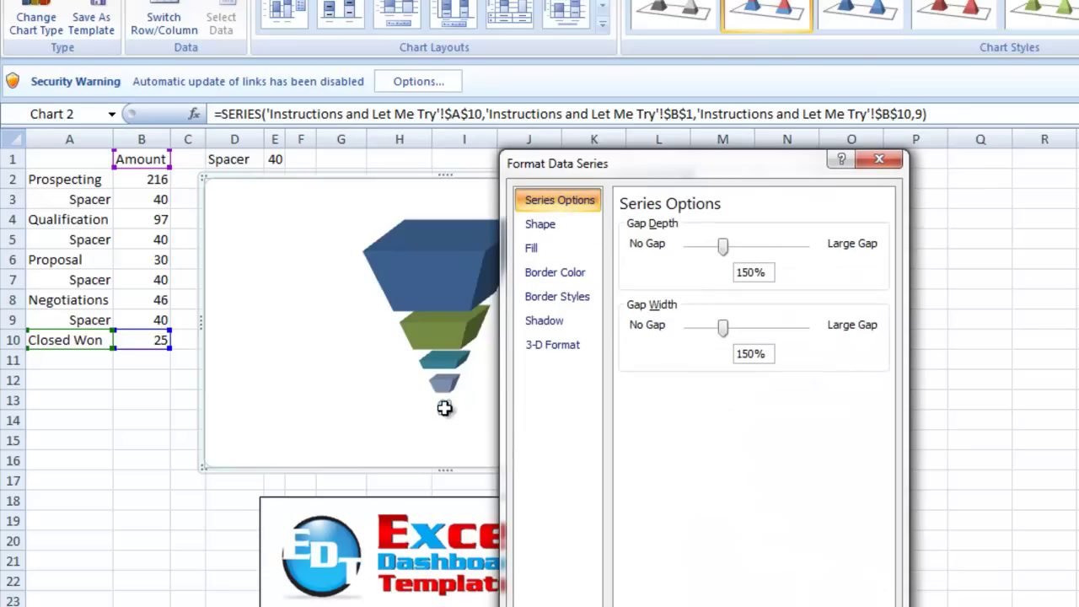
click(446, 384)
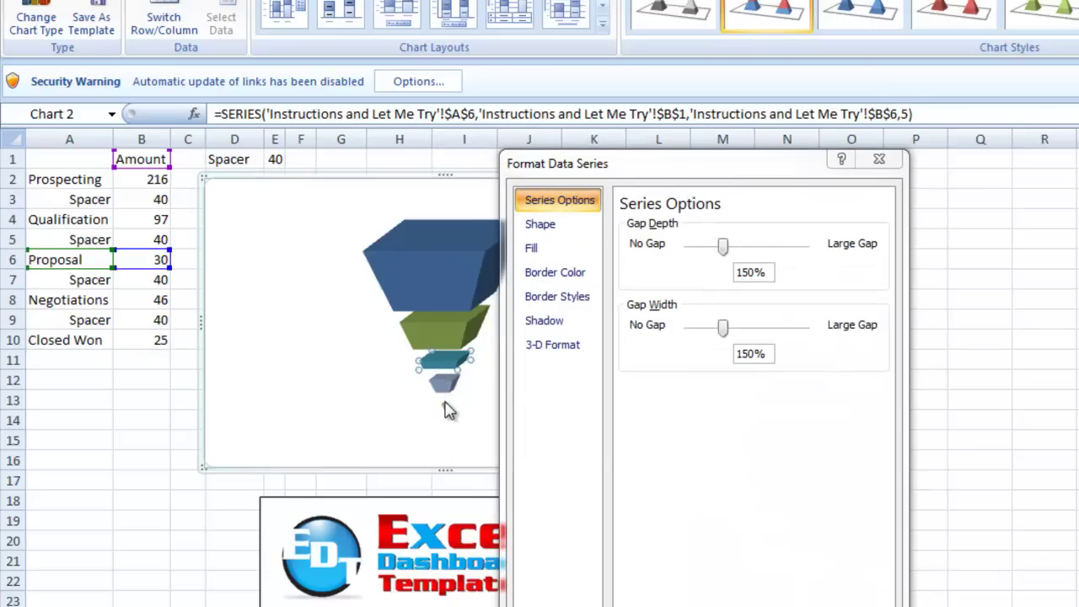
click(447, 408)
click(444, 404)
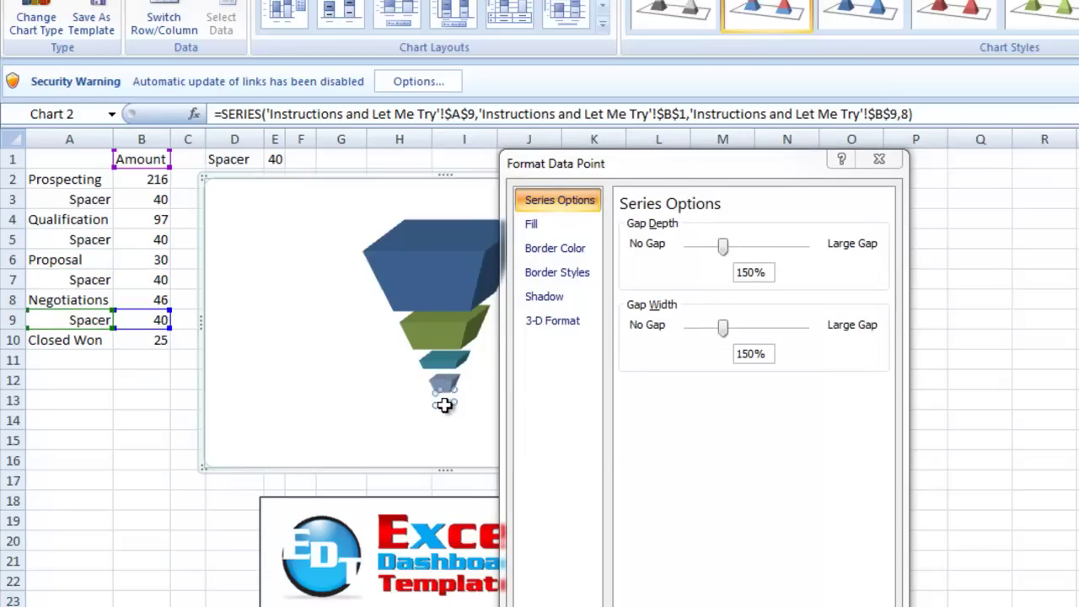
click(455, 282)
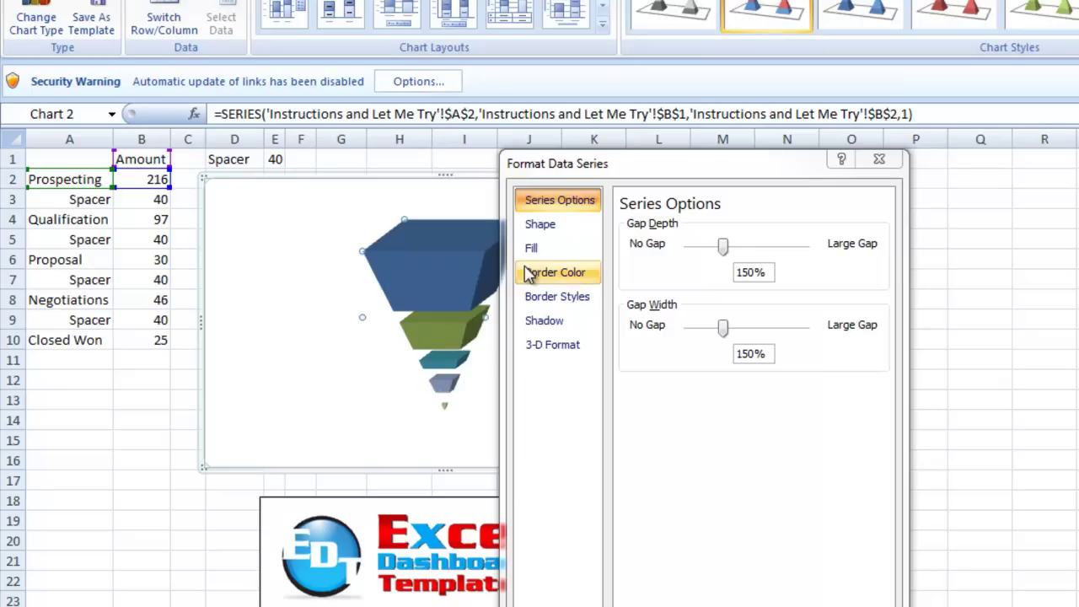
click(401, 276)
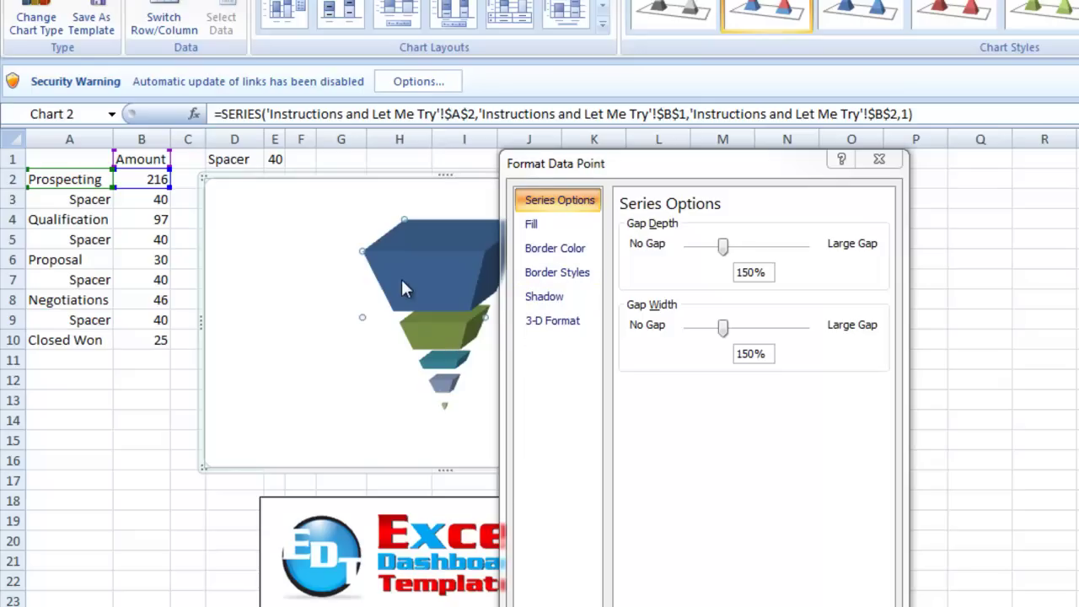
click(533, 224)
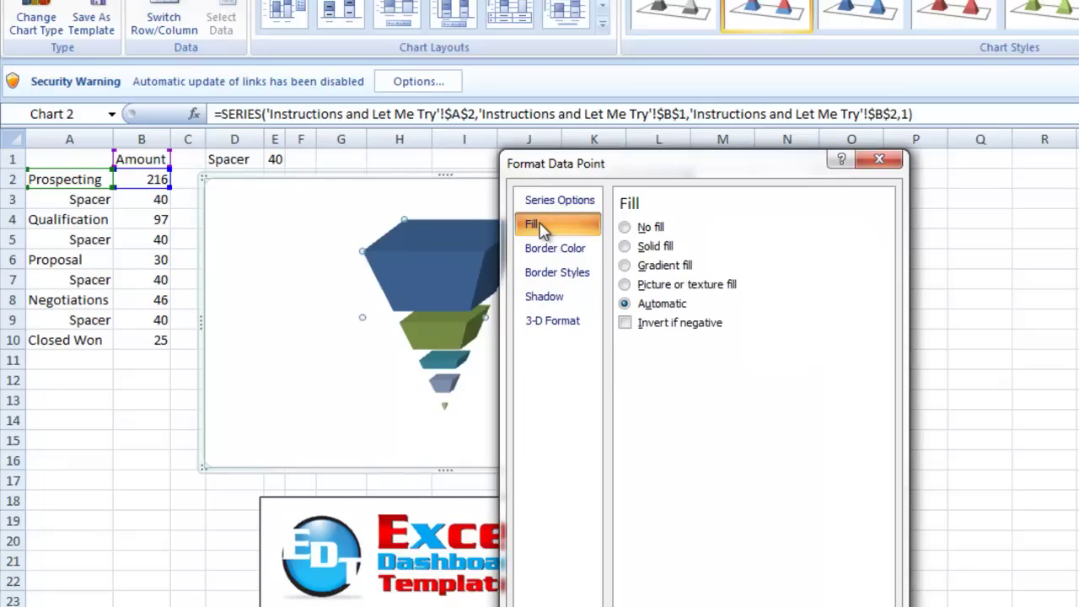
click(649, 248)
click(696, 349)
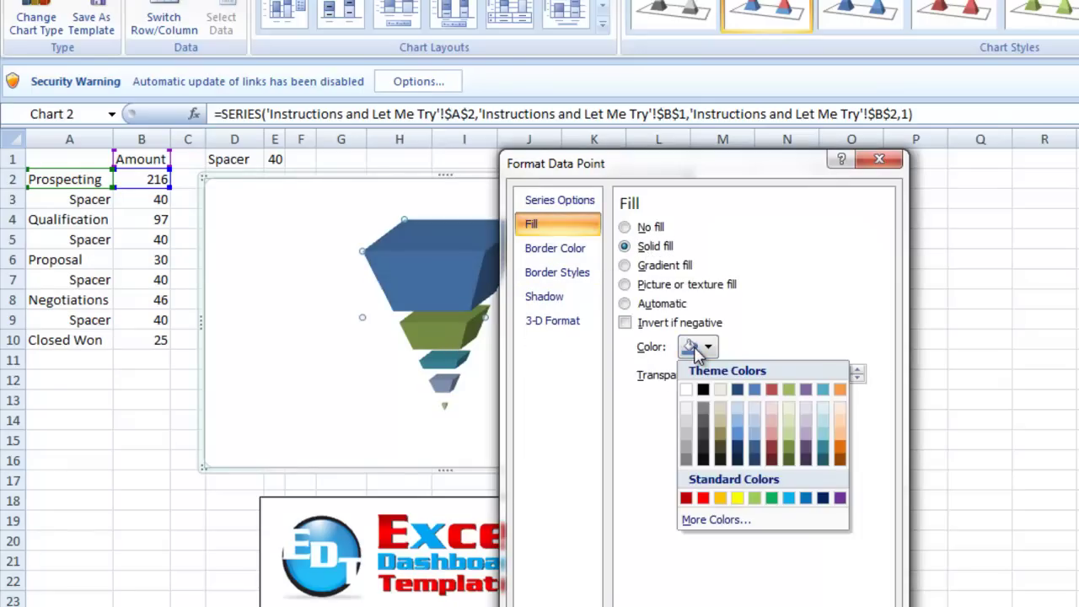
click(840, 390)
Give the Qualification segment of the funnel a solid fill in a light purple theme color
click(444, 337)
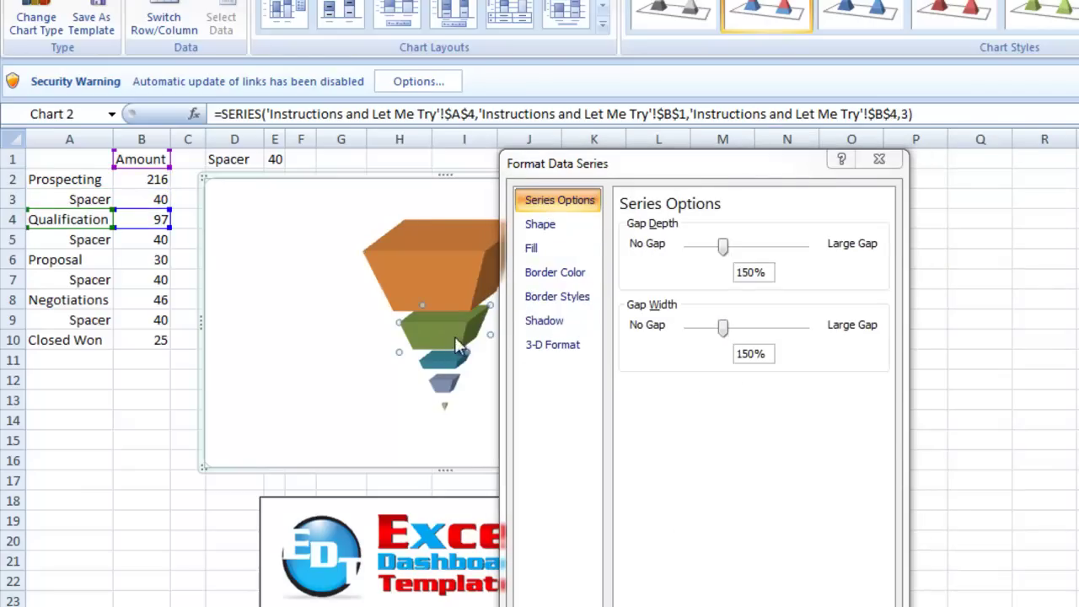
click(558, 255)
click(441, 331)
click(530, 224)
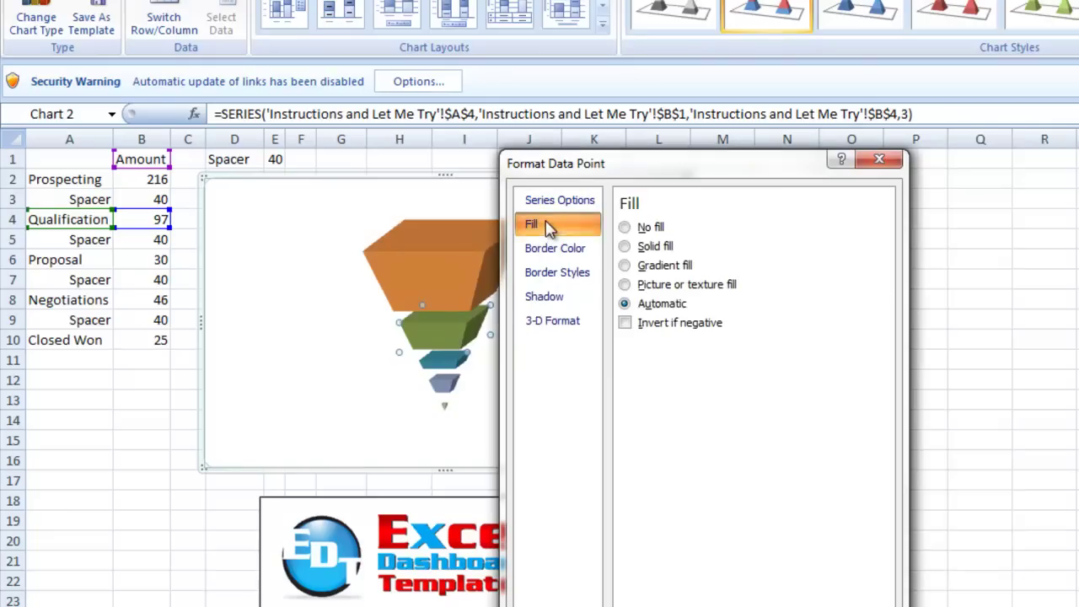
click(653, 245)
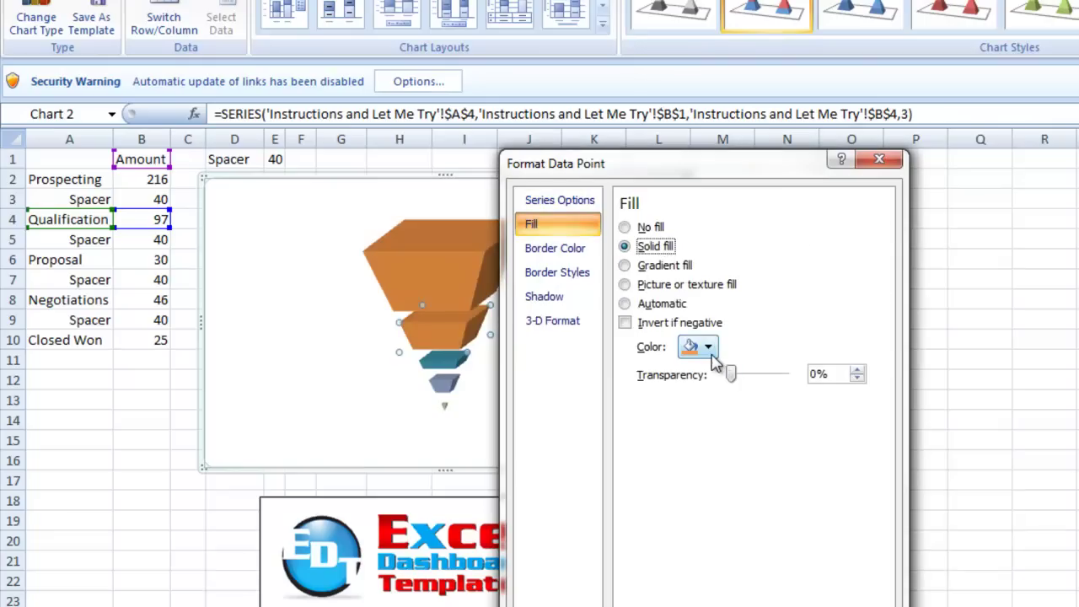
click(708, 347)
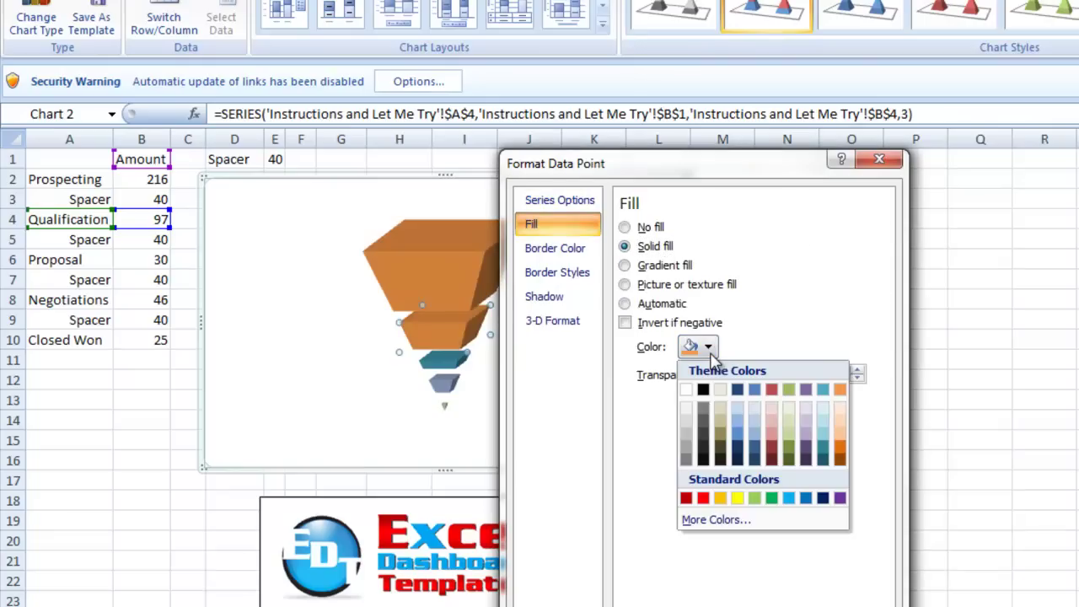
click(807, 422)
Give the Proposal segment of the funnel a solid fill in a light red theme color
click(431, 364)
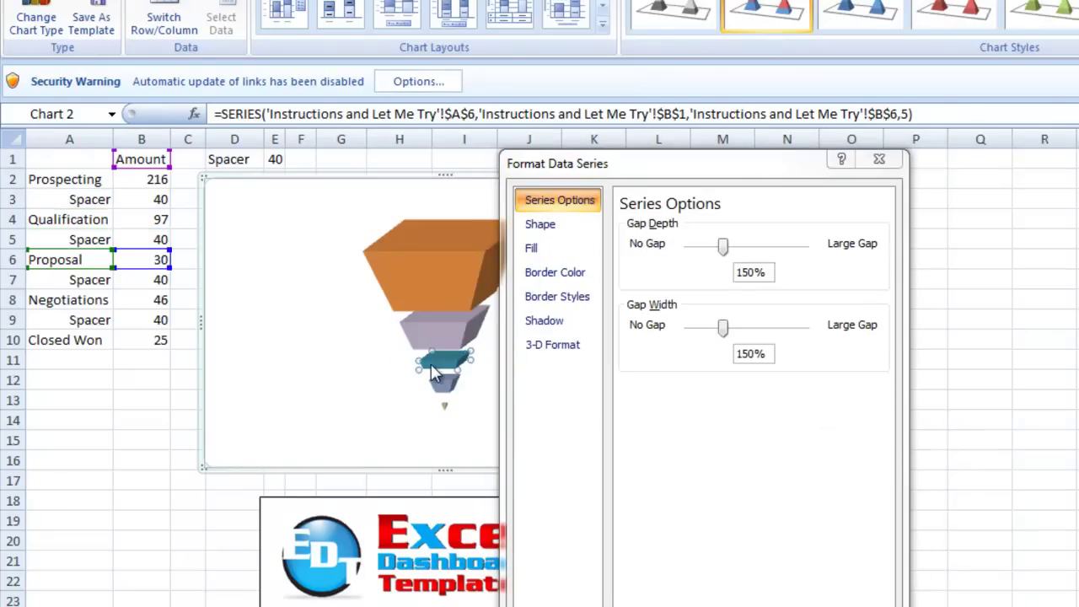
click(431, 364)
click(534, 224)
click(627, 246)
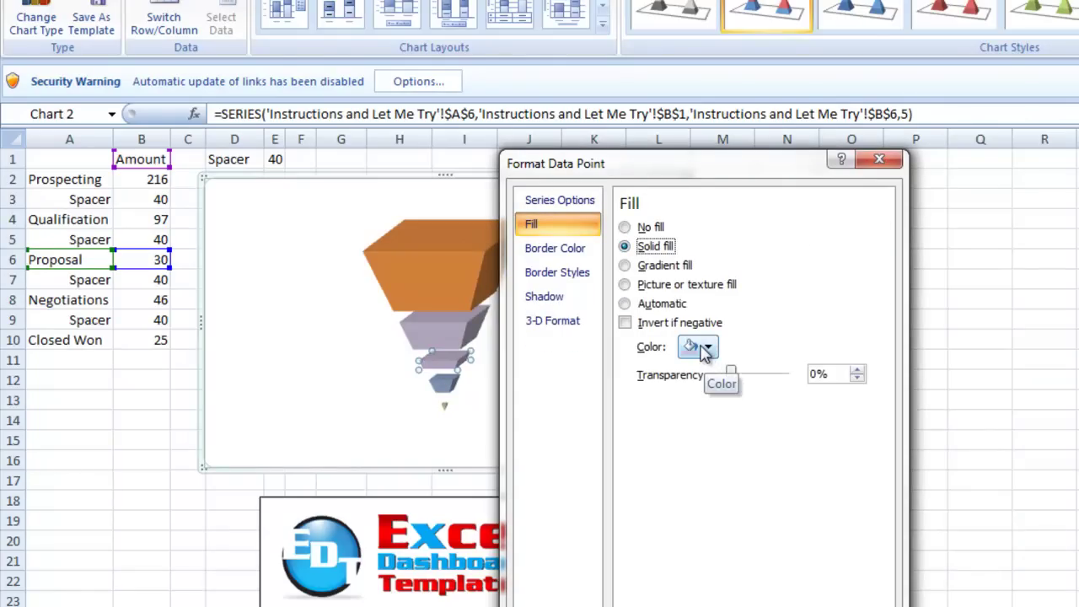
click(708, 346)
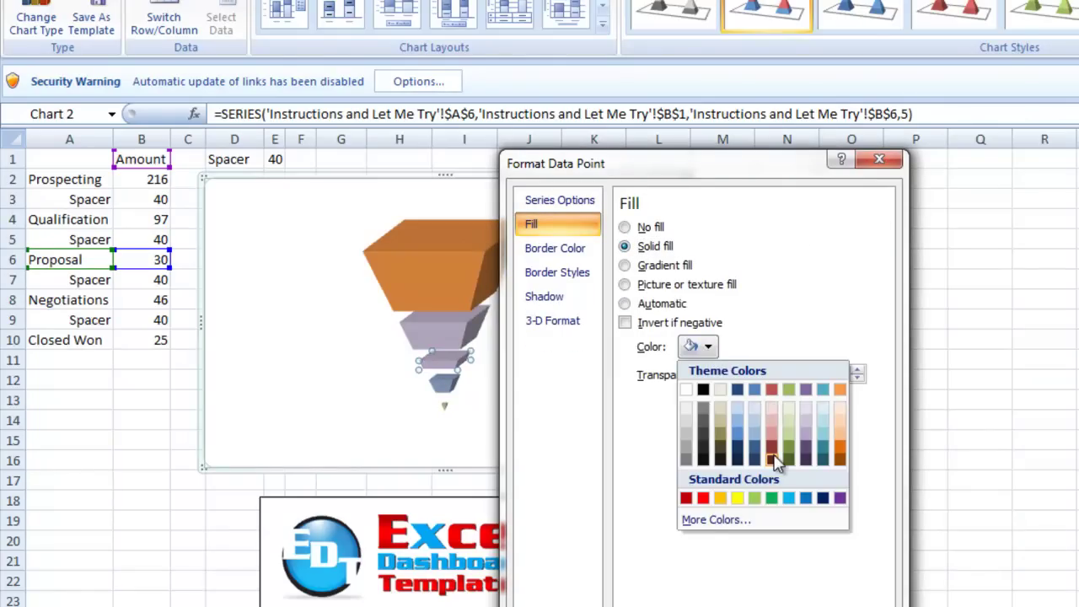
click(771, 432)
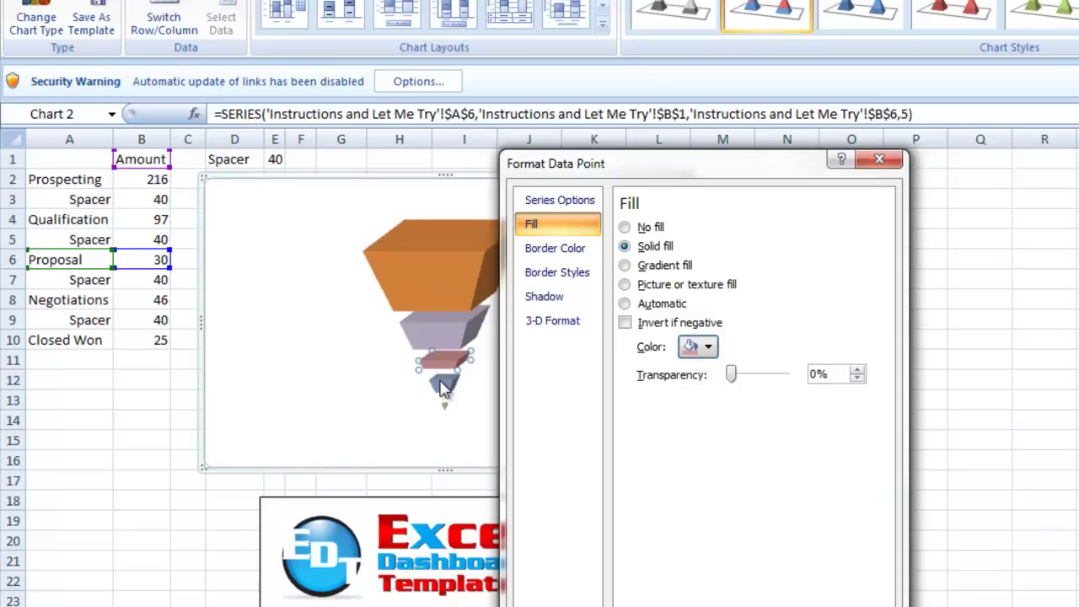
Give the Negotiations segment of the funnel a solid fill in the standard light green color
click(448, 386)
click(447, 386)
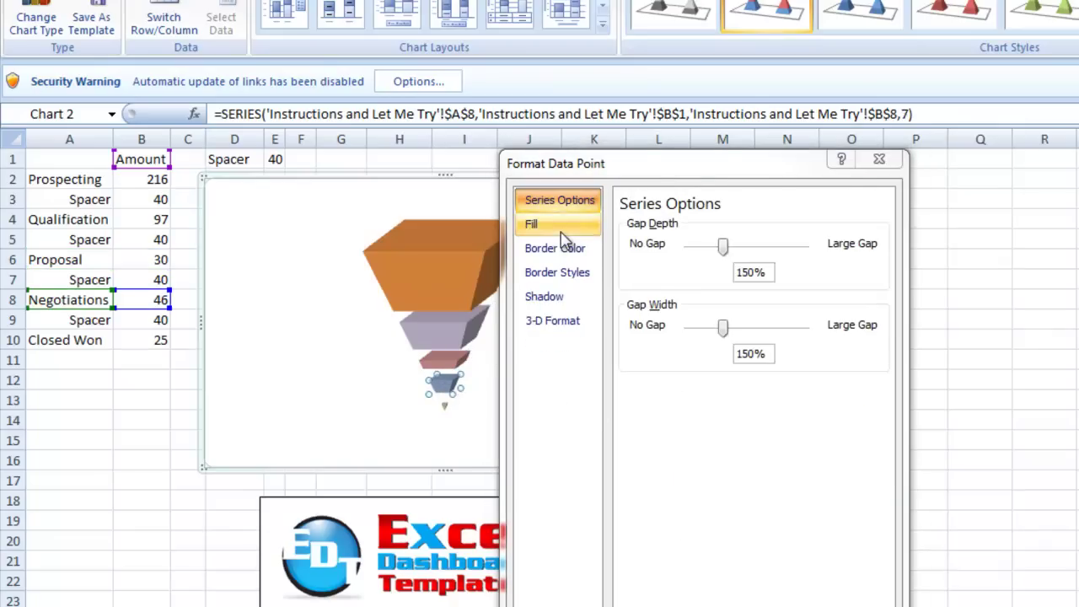
click(532, 224)
click(674, 253)
click(708, 346)
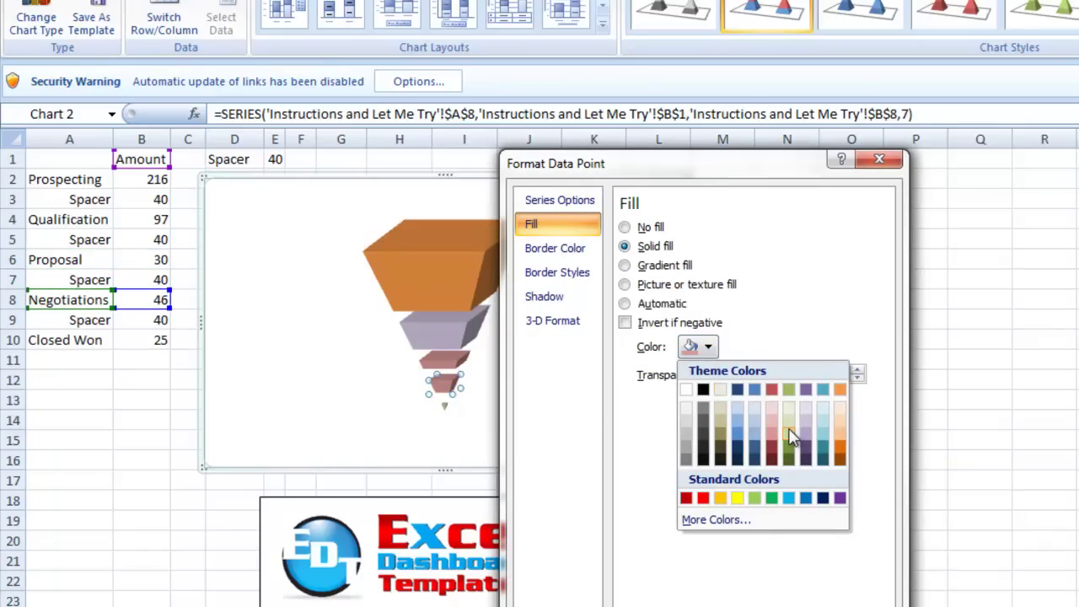
click(755, 498)
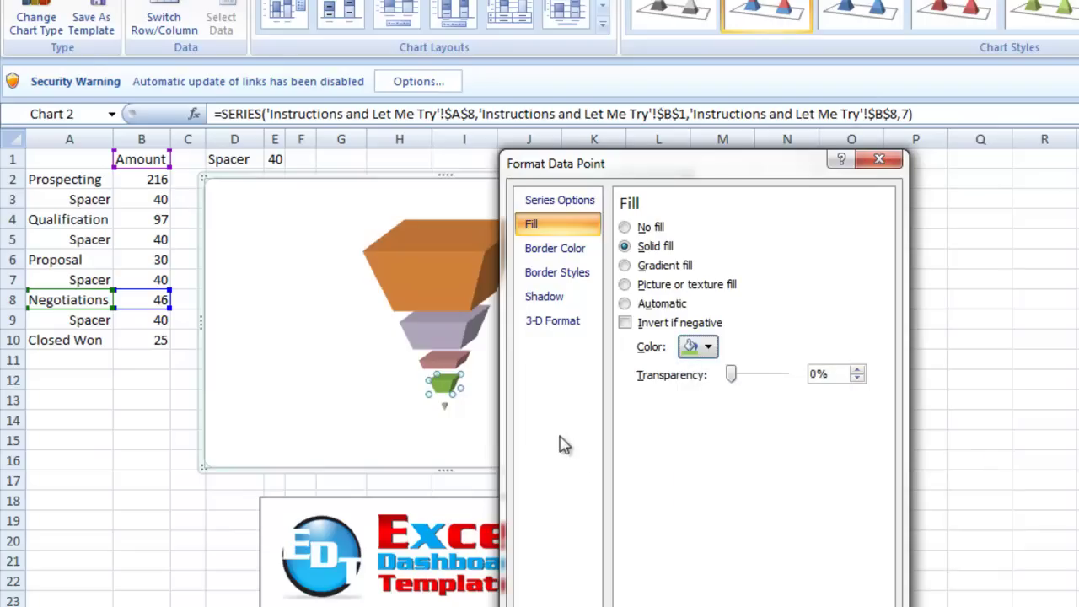
Give the Closed Won segment a solid fill in standard green, close the formatting options and deselect the chart
click(443, 409)
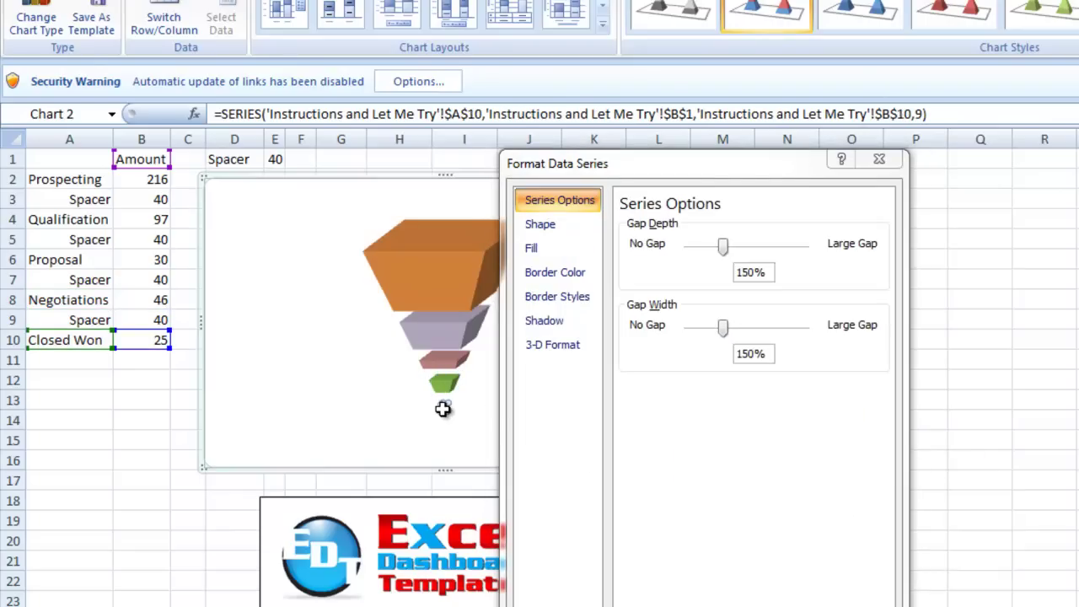
click(444, 409)
click(531, 224)
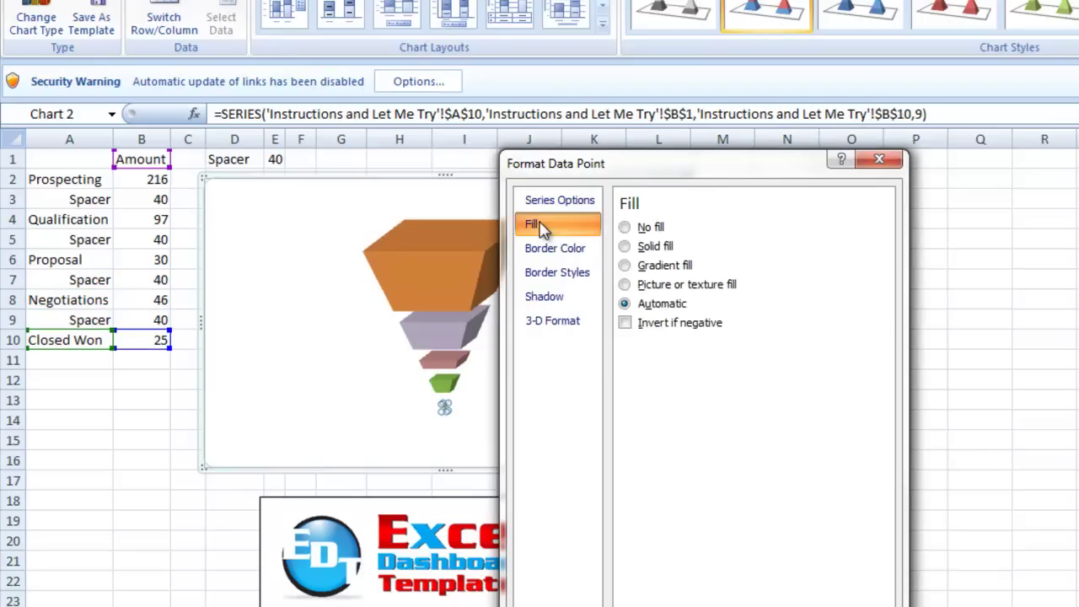
click(642, 247)
click(705, 349)
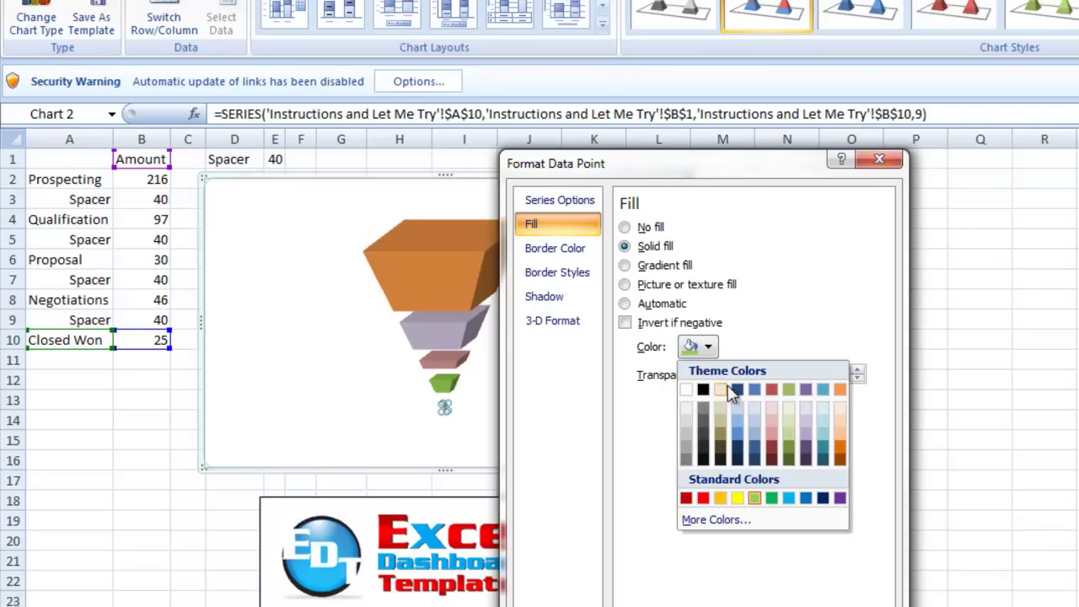
click(771, 498)
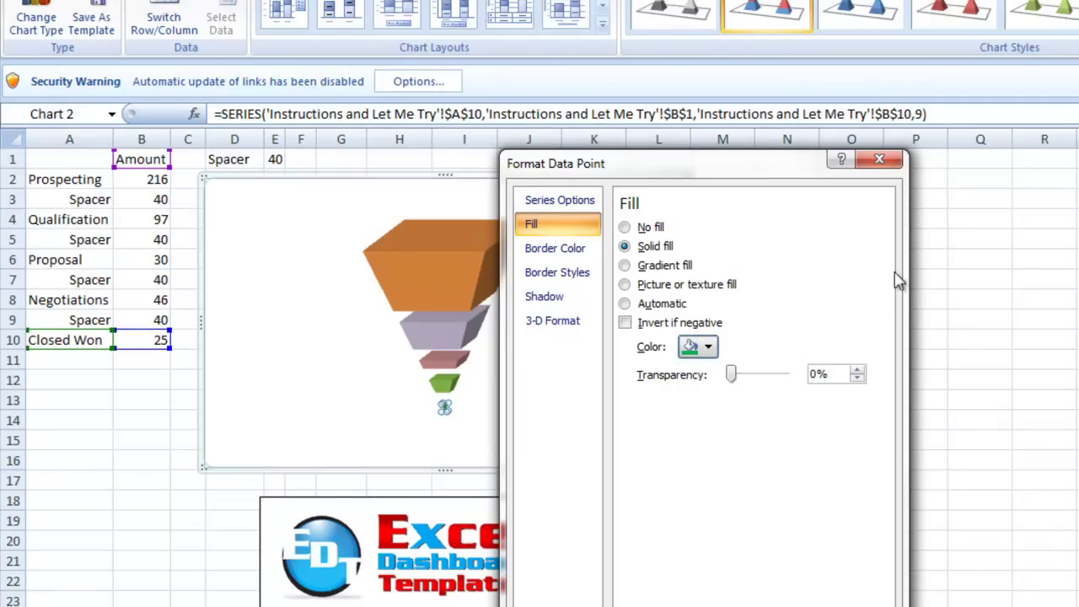
click(879, 162)
click(890, 239)
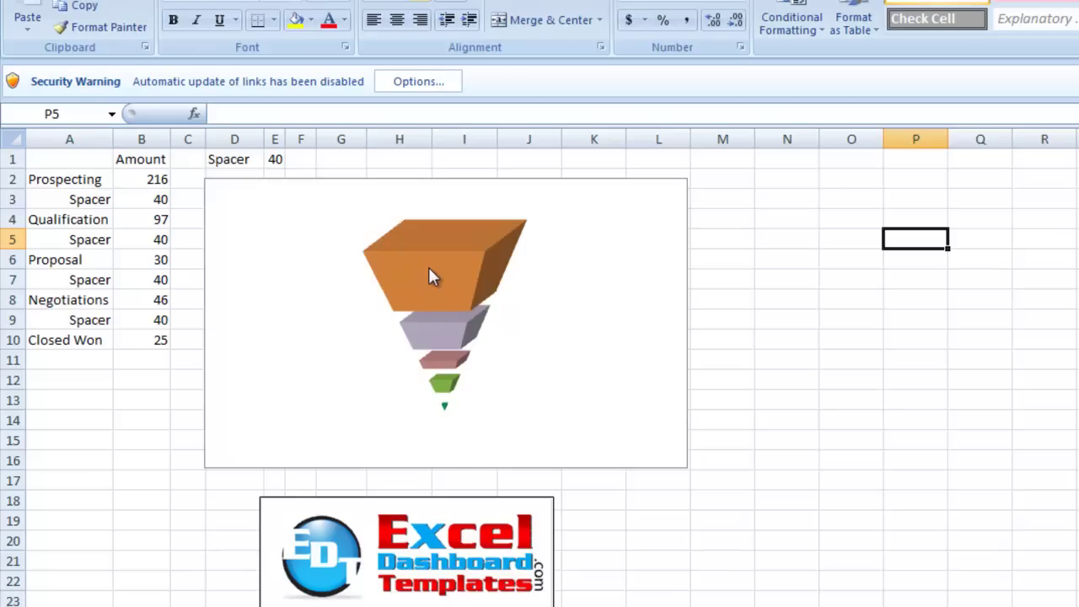
Try spacer values of 50 and 100 in cell E1 to test the gaps between the funnel segments
click(277, 163)
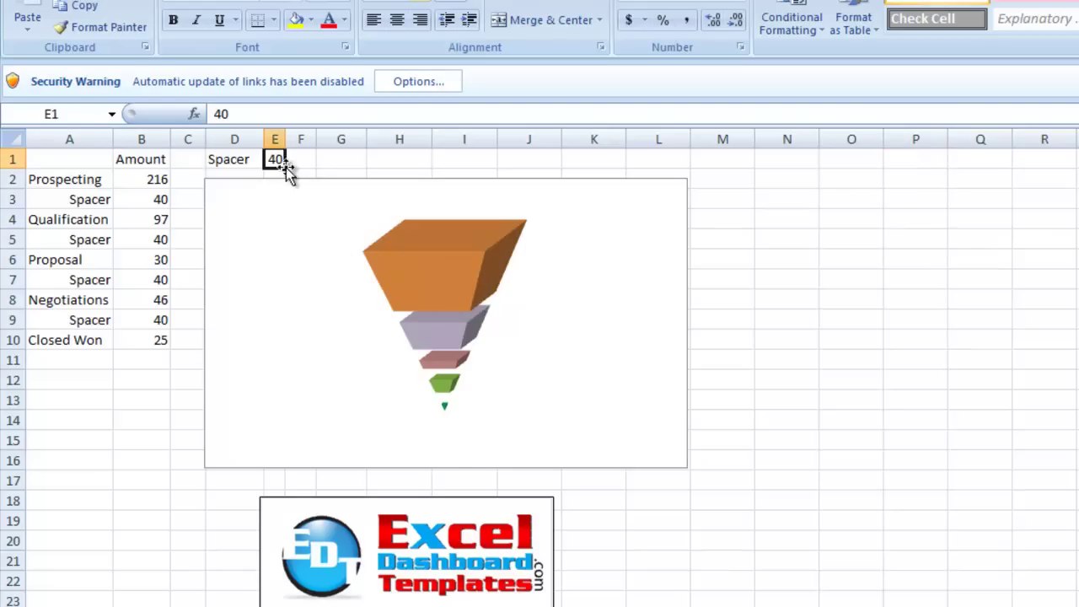
text(50)
key(Return)
key(Up)
text(100)
key(Return)
Set the spacer value in cell E1 to 20
key(Up)
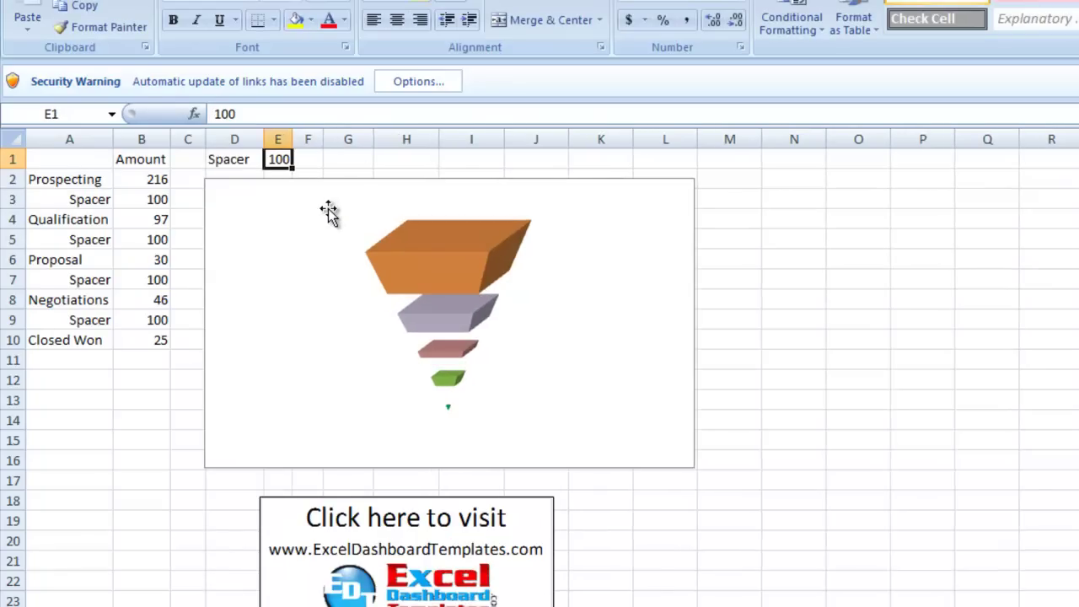
text(20)
key(Return)
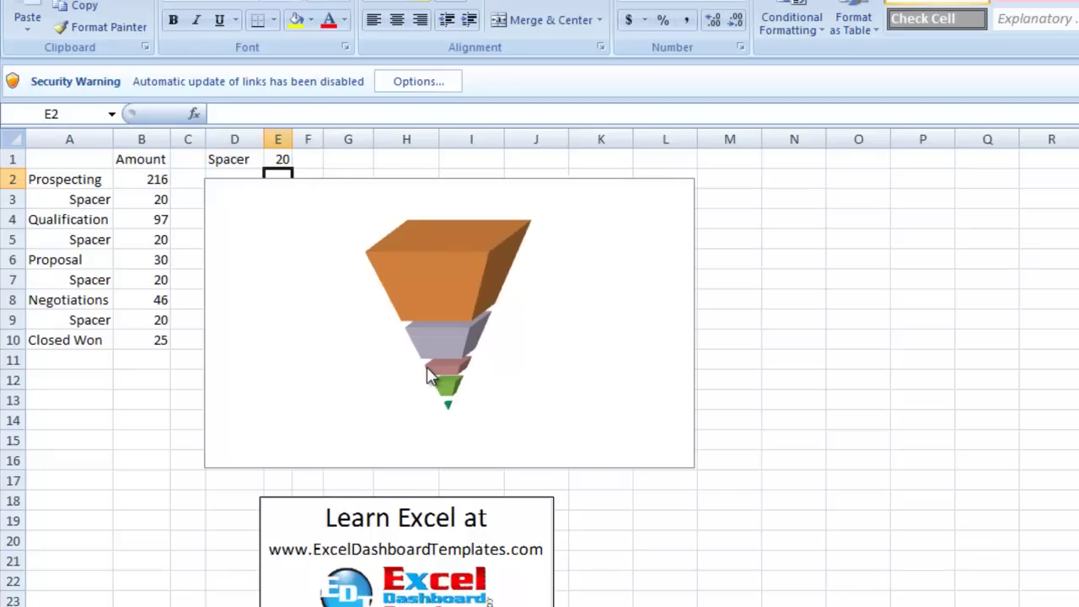
click(160, 301)
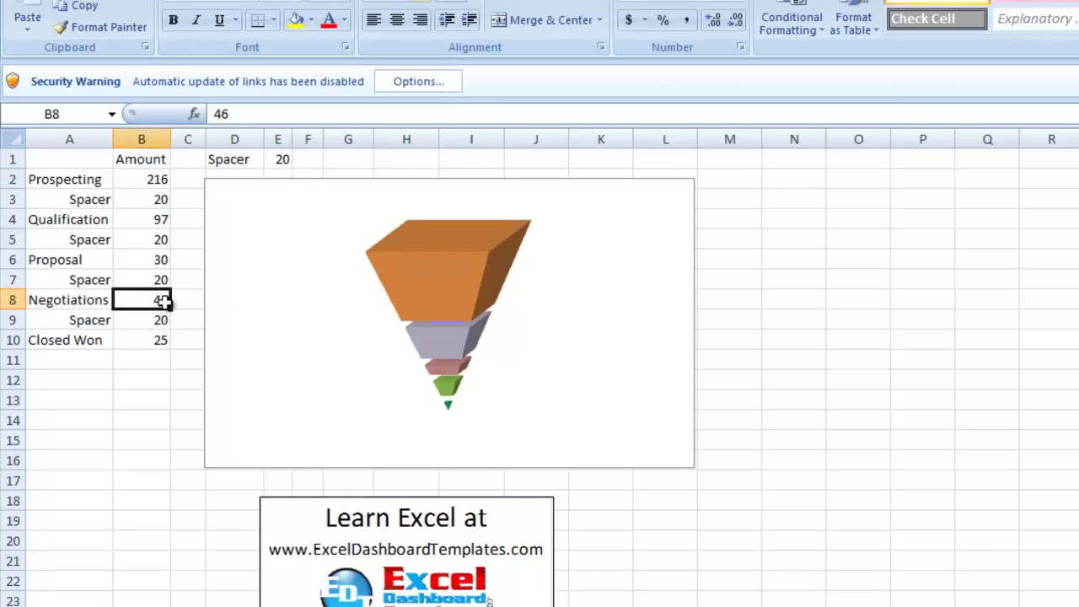
Select the whole funnel chart and show data labels for all of its series
click(560, 327)
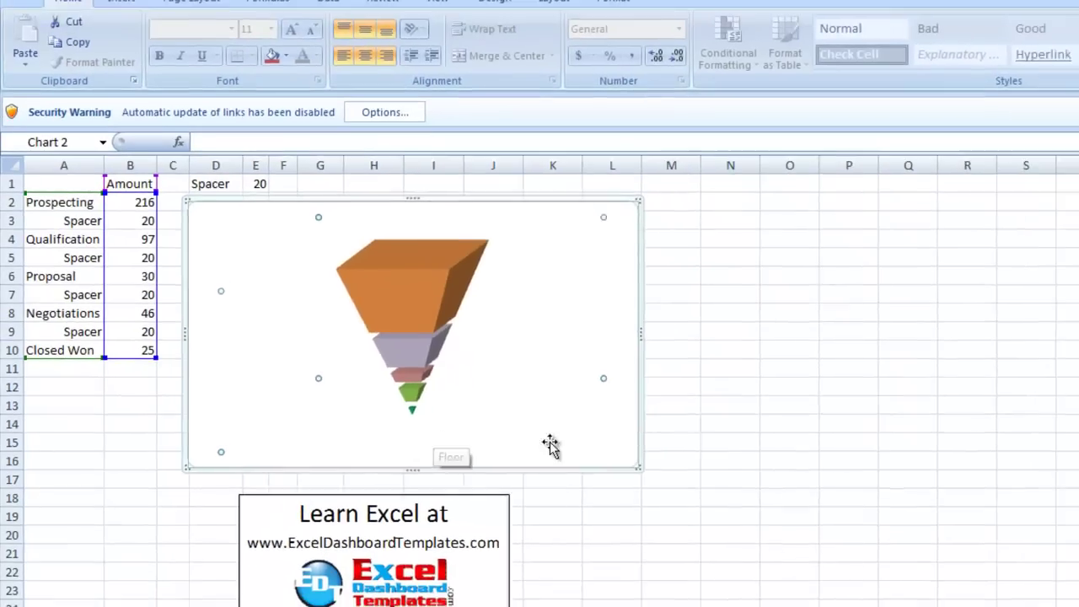
click(656, 439)
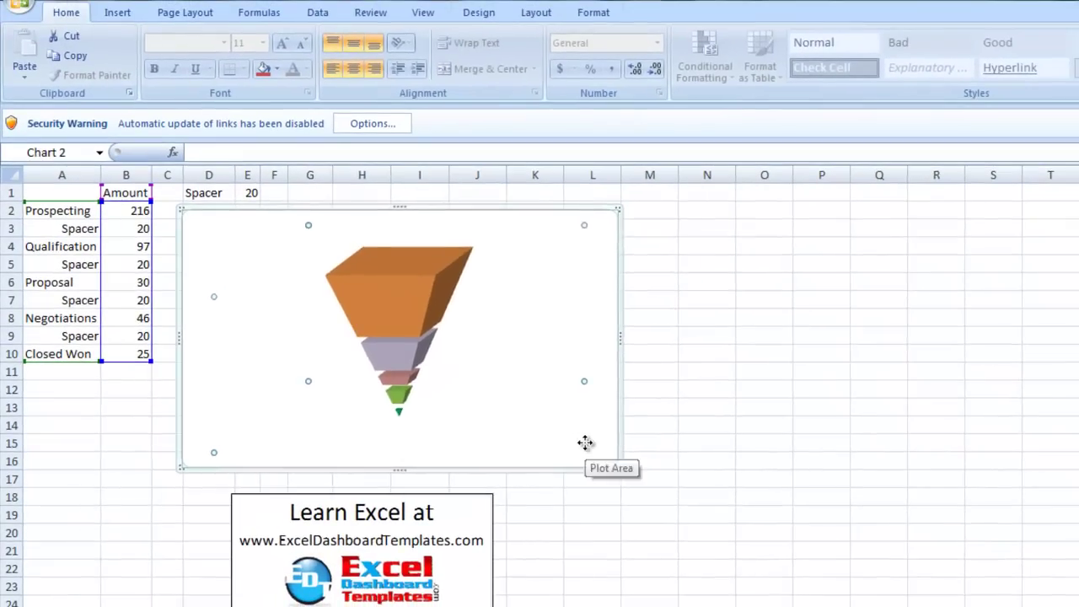
click(615, 429)
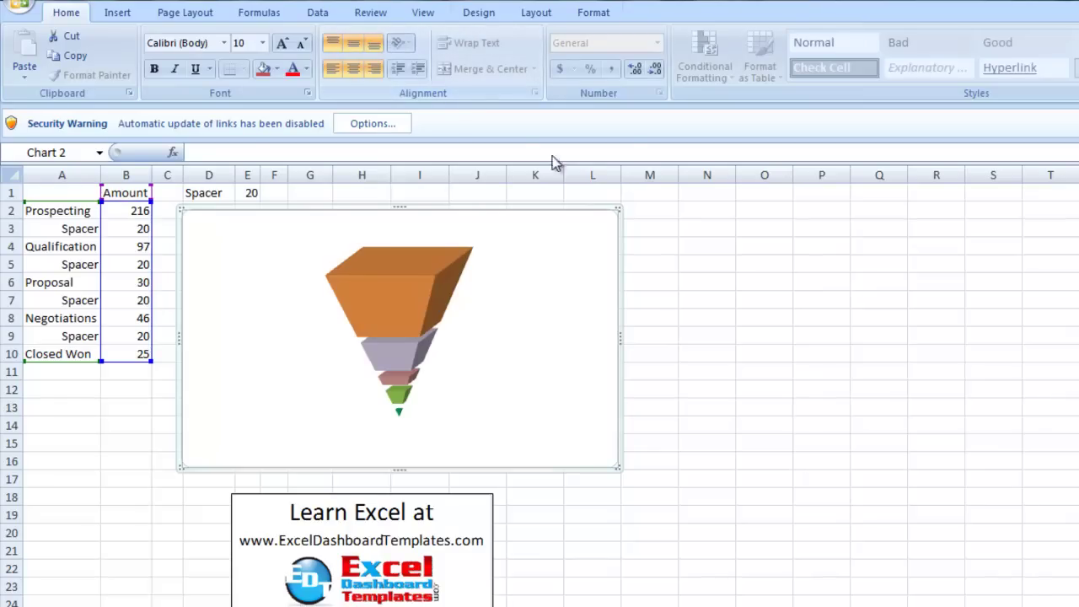
click(572, 20)
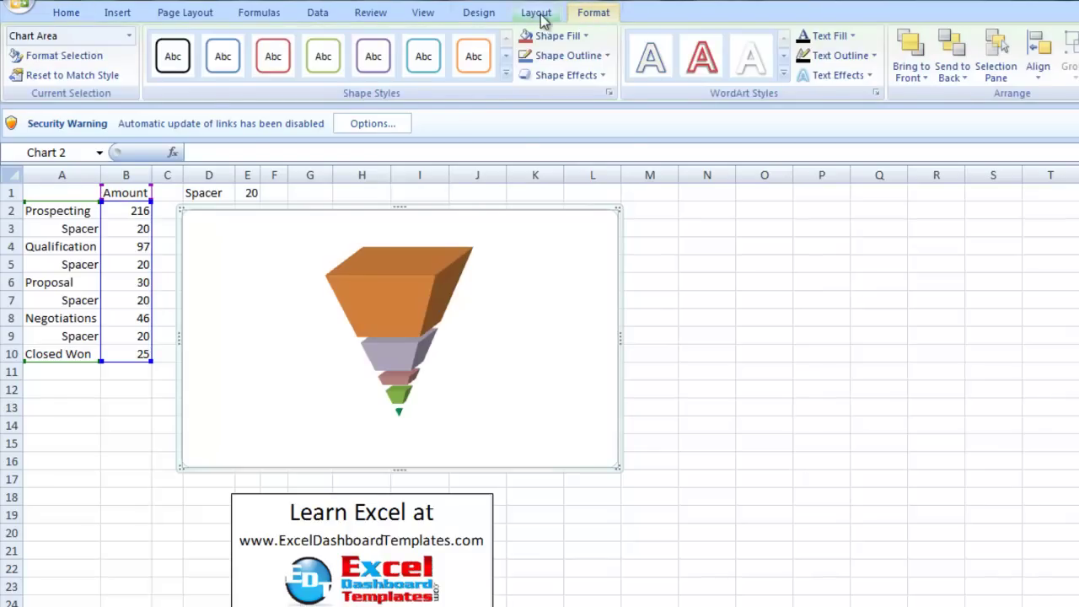
click(536, 16)
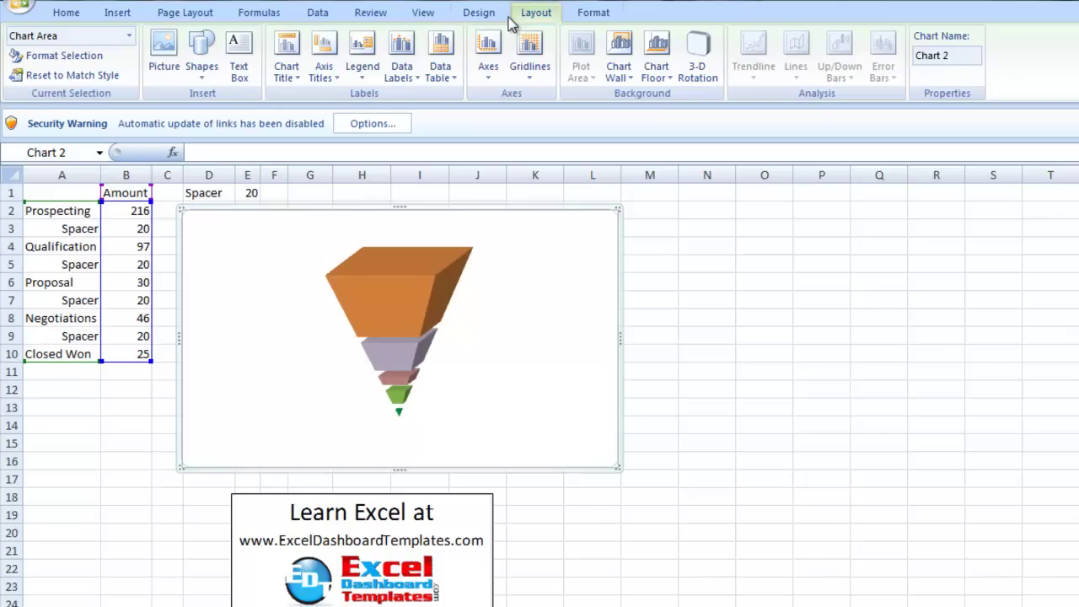
click(401, 72)
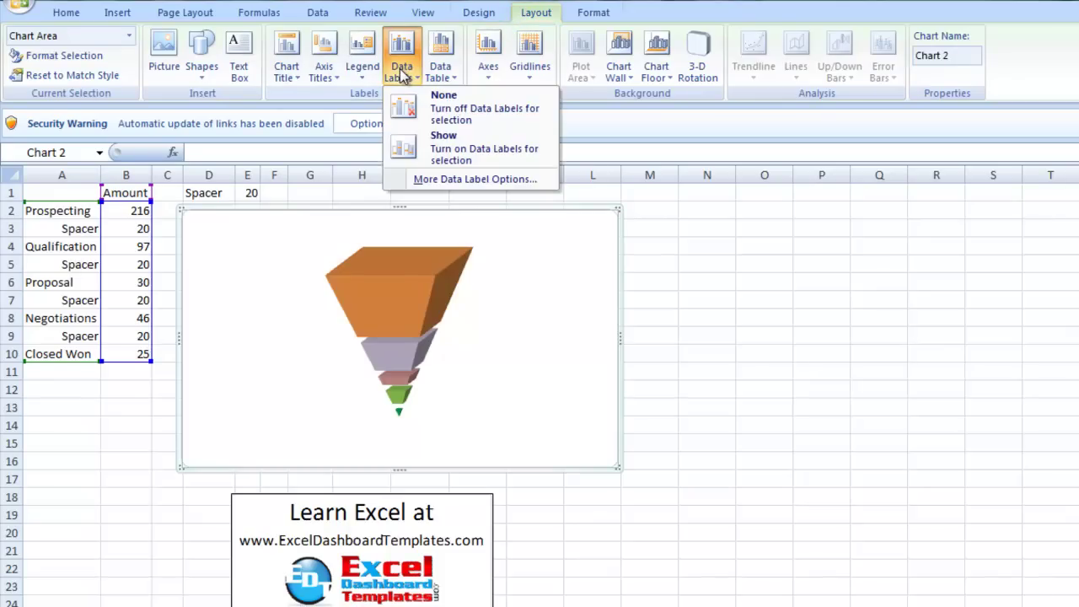
click(423, 144)
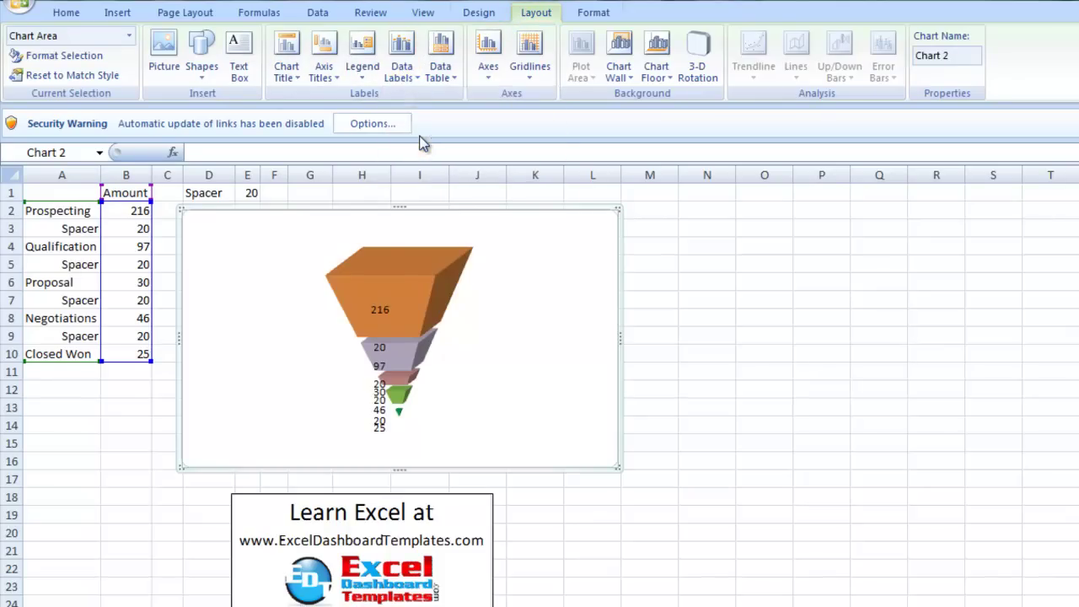
Set the Prospecting data label to contain the series name and value, without the category name
click(380, 314)
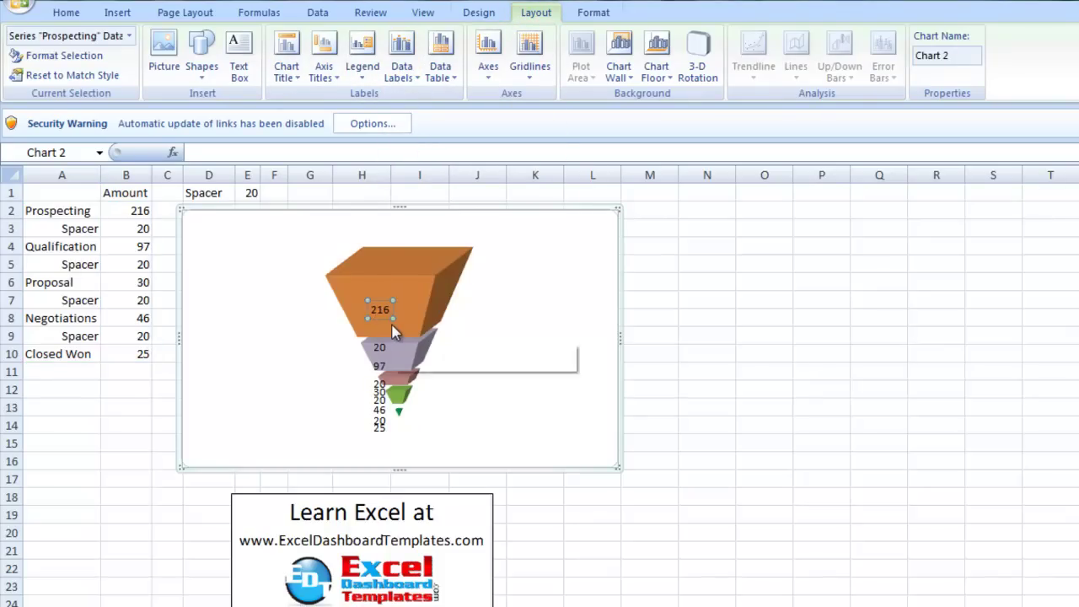
key(ctrl+1)
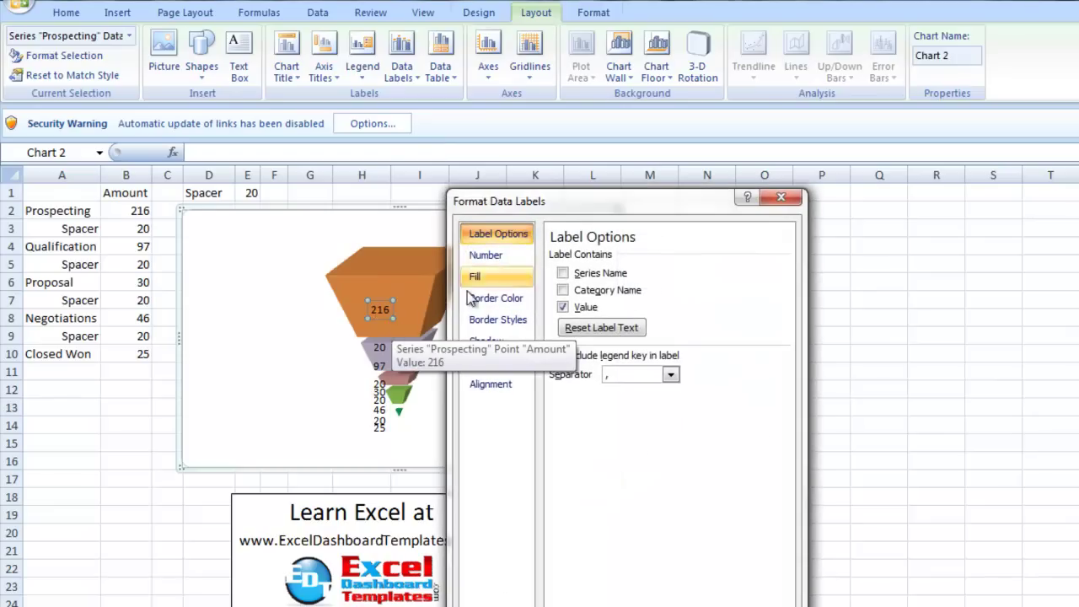
click(573, 291)
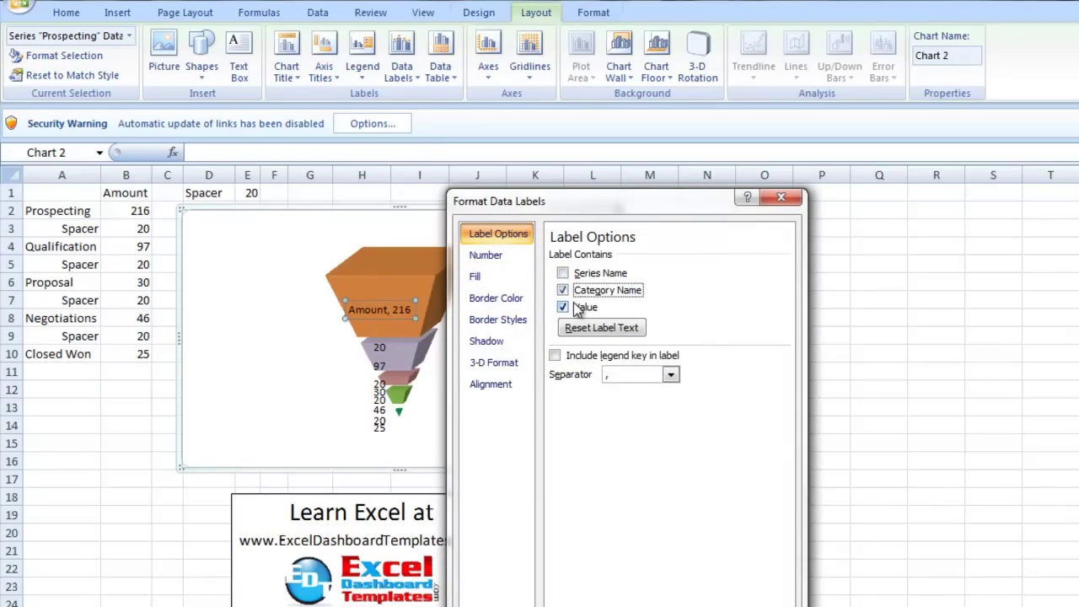
drag(602, 210, 714, 161)
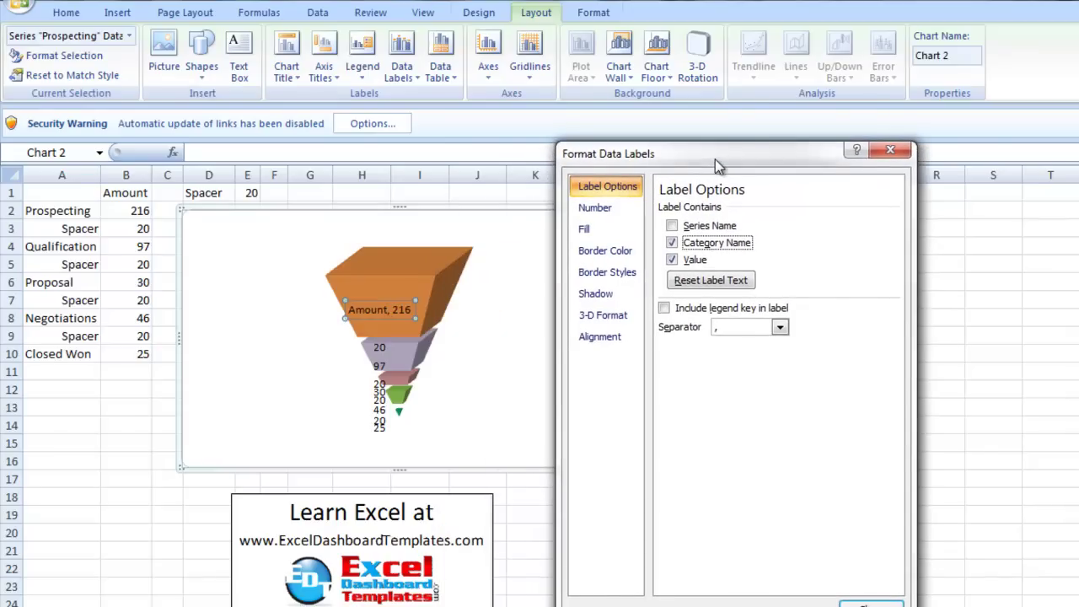
click(686, 227)
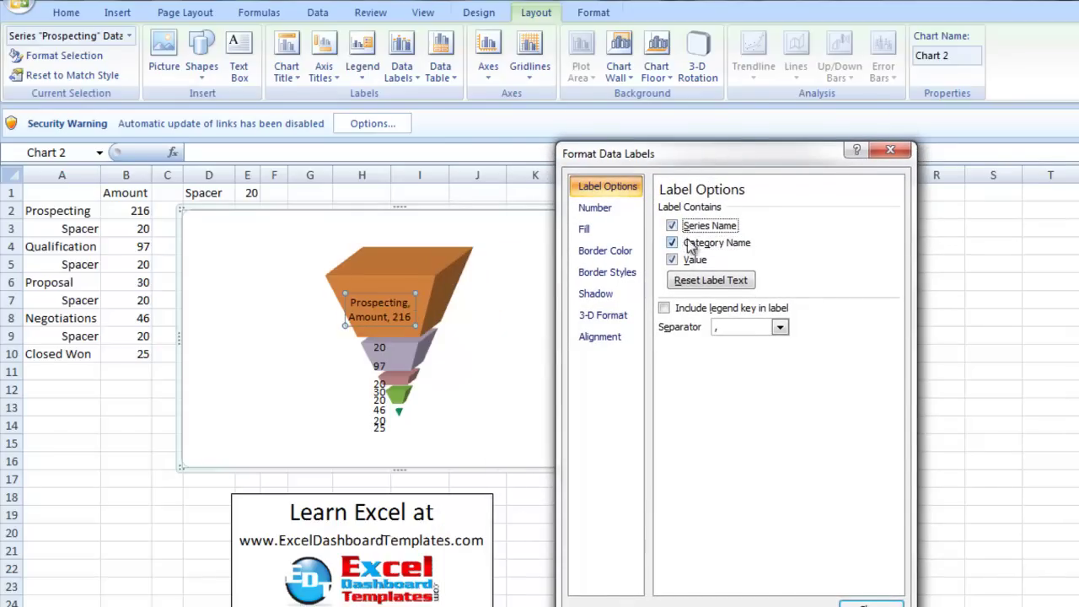
click(694, 244)
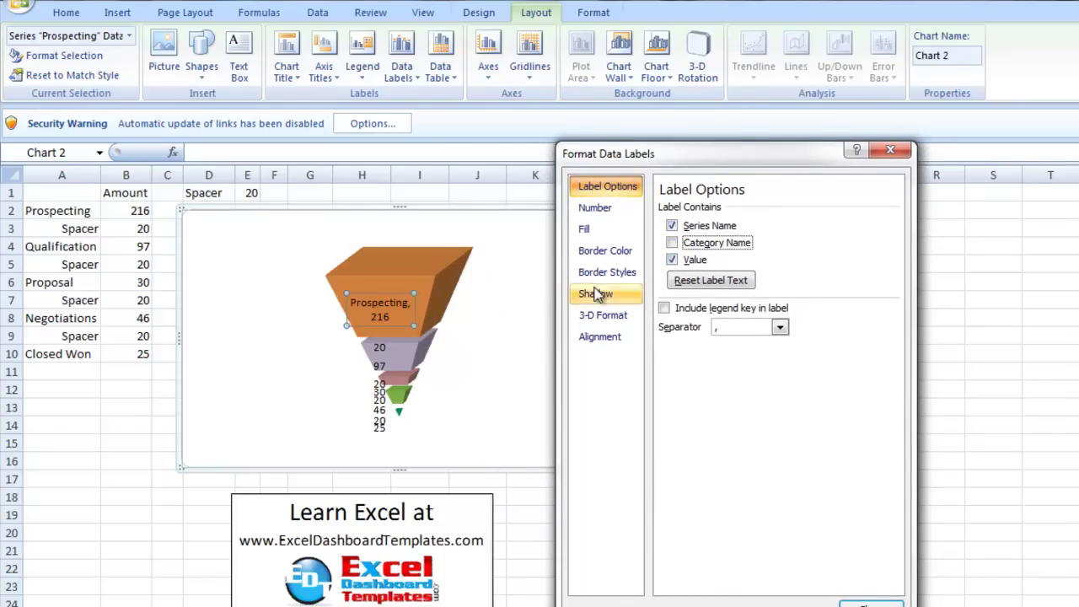
Delete the spacer label below Prospecting and add the series name to the Qualification label
click(381, 350)
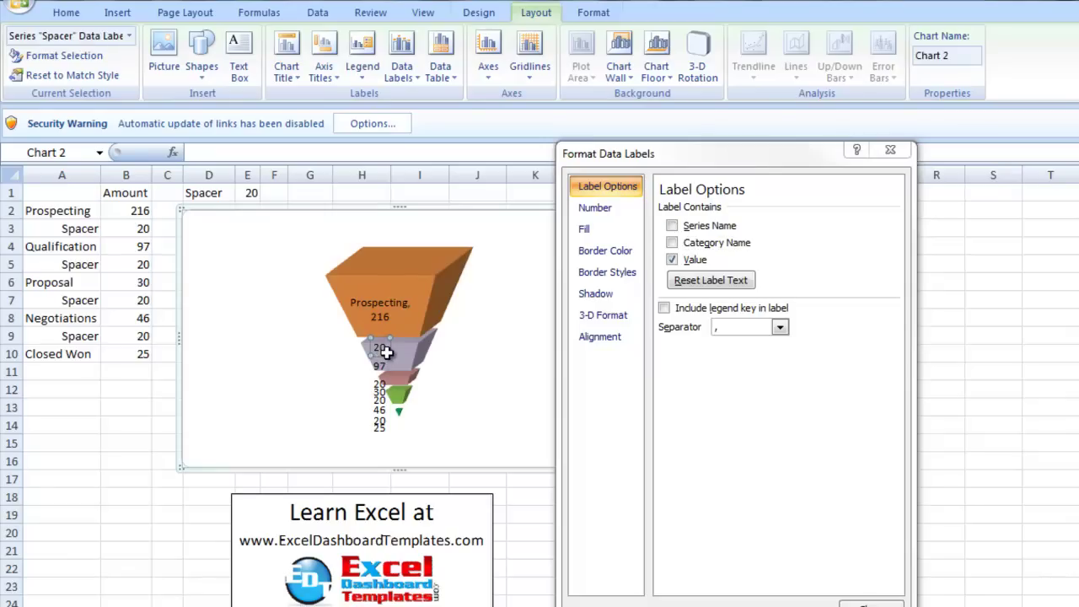
click(388, 361)
click(384, 366)
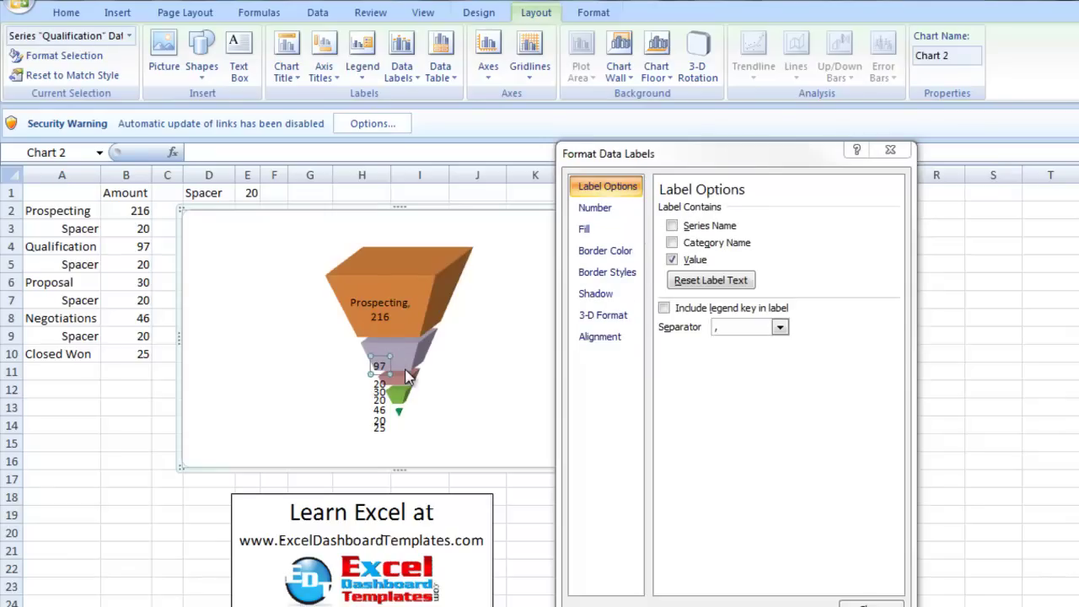
click(675, 227)
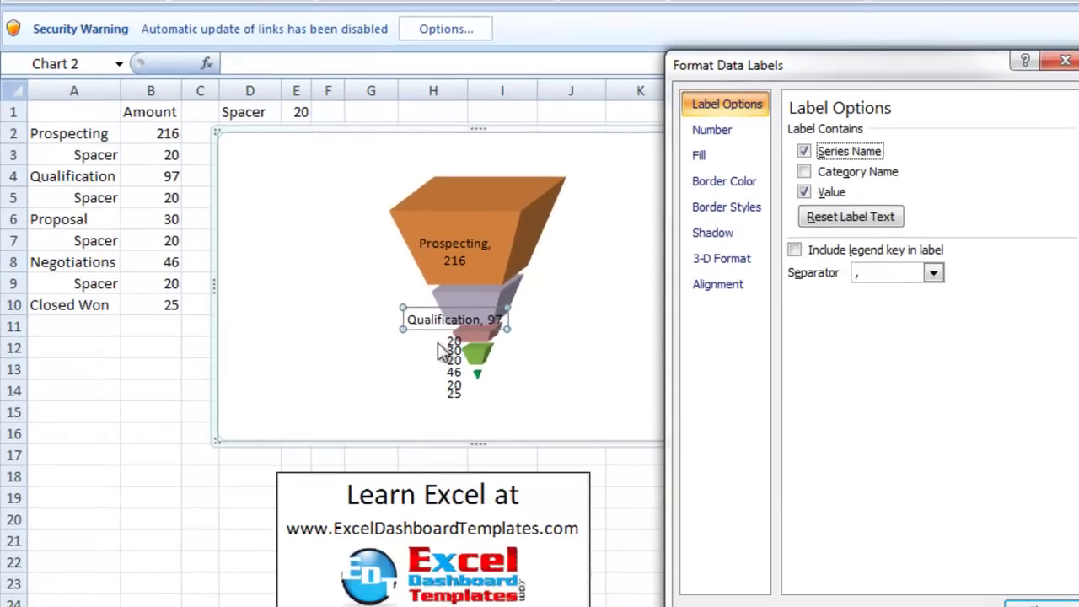
Delete the spacer data labels directly above and below the Proposal value label
click(380, 384)
click(455, 392)
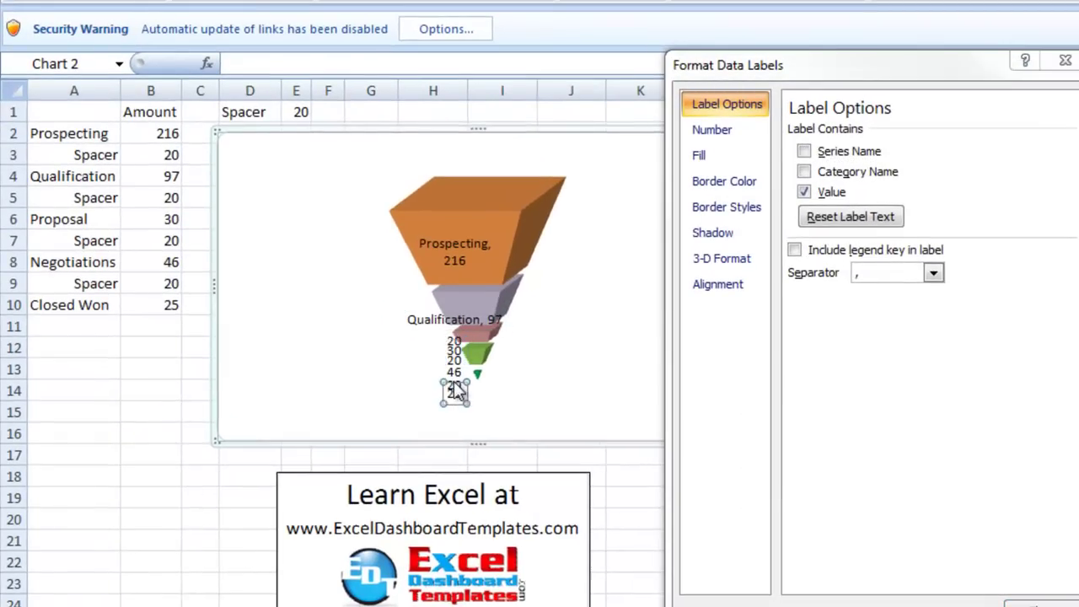
click(454, 349)
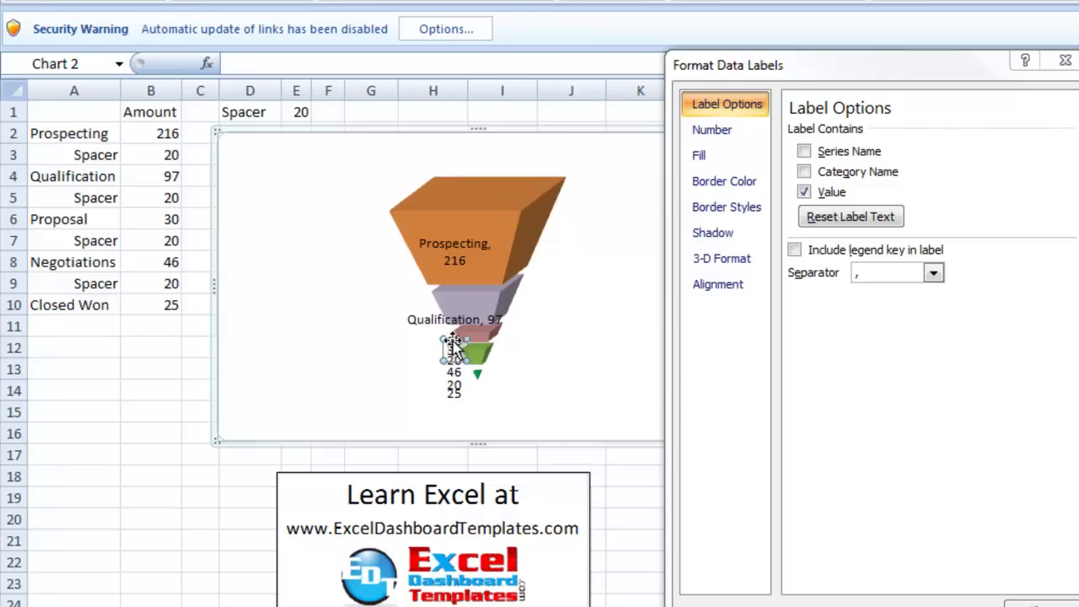
click(455, 359)
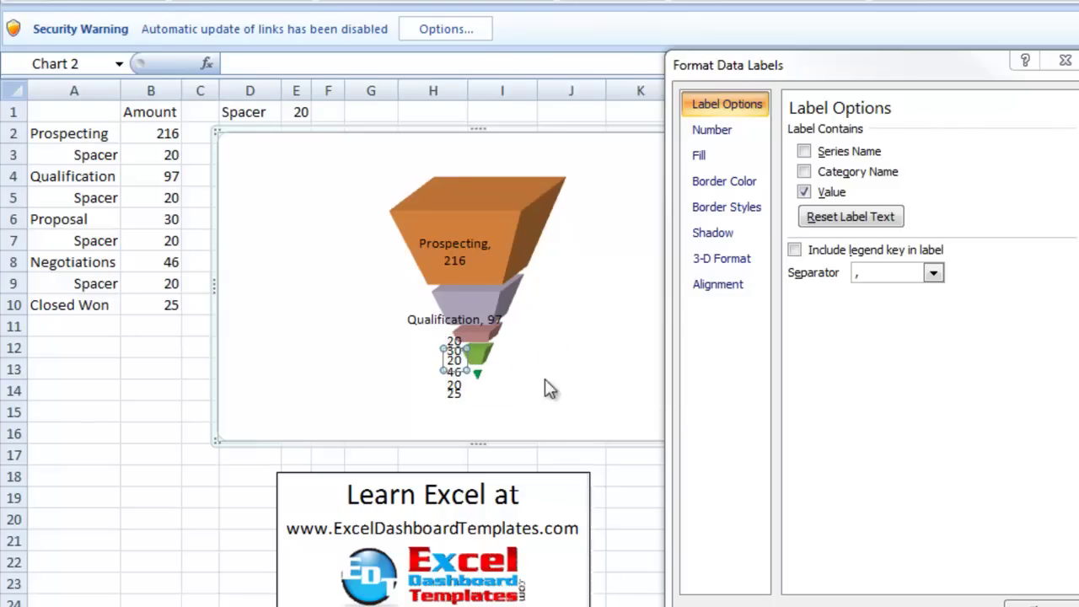
drag(452, 360, 550, 349)
key(Delete)
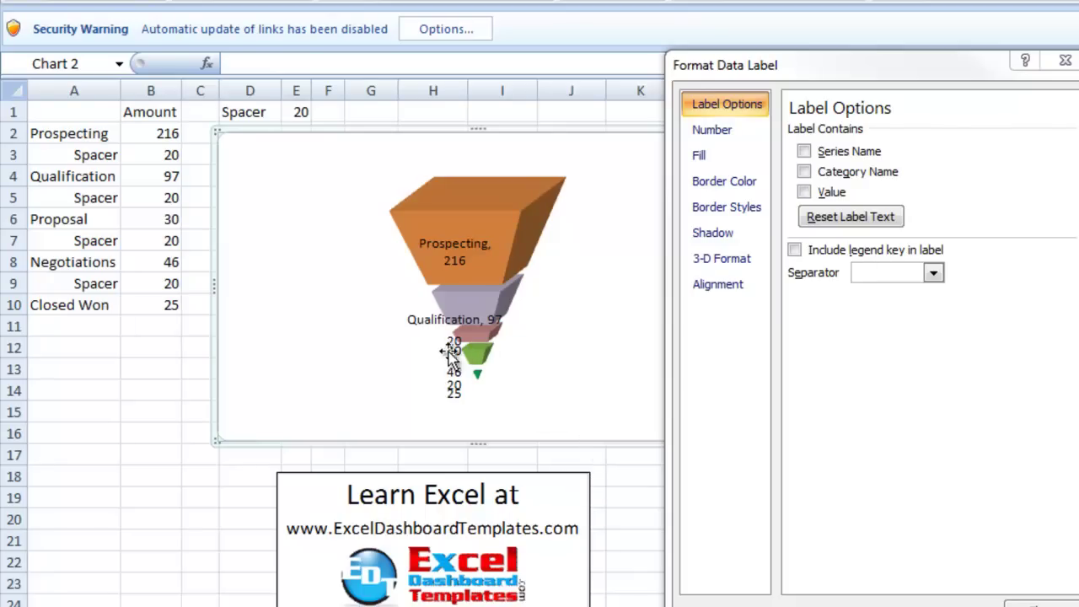
click(460, 349)
click(480, 370)
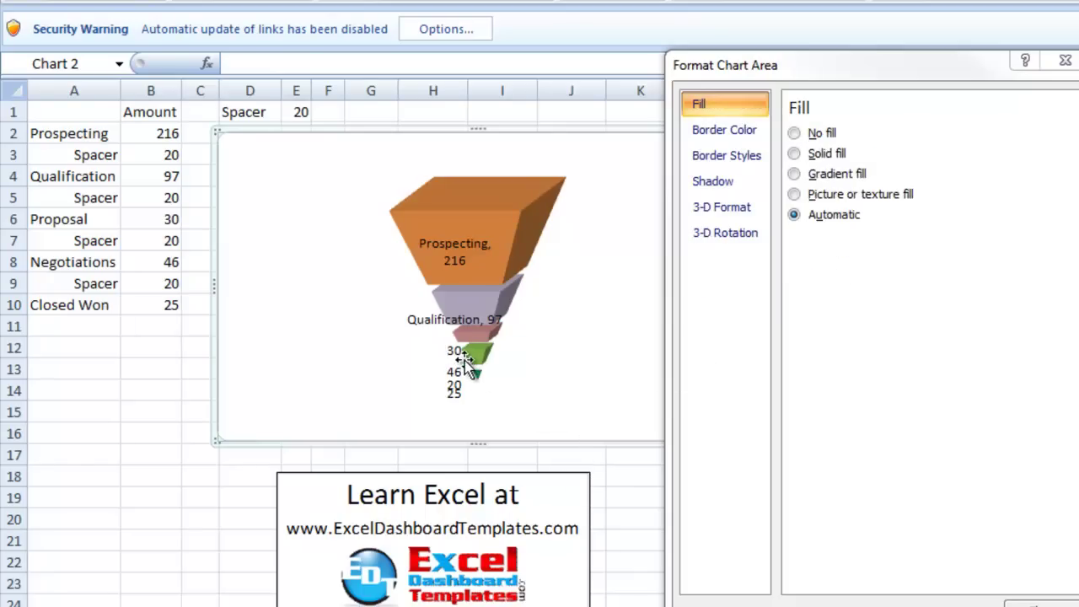
Add the series name to the Proposal, Negotiations and Closed Won labels, deleting the remaining spacer label between the last two
click(456, 353)
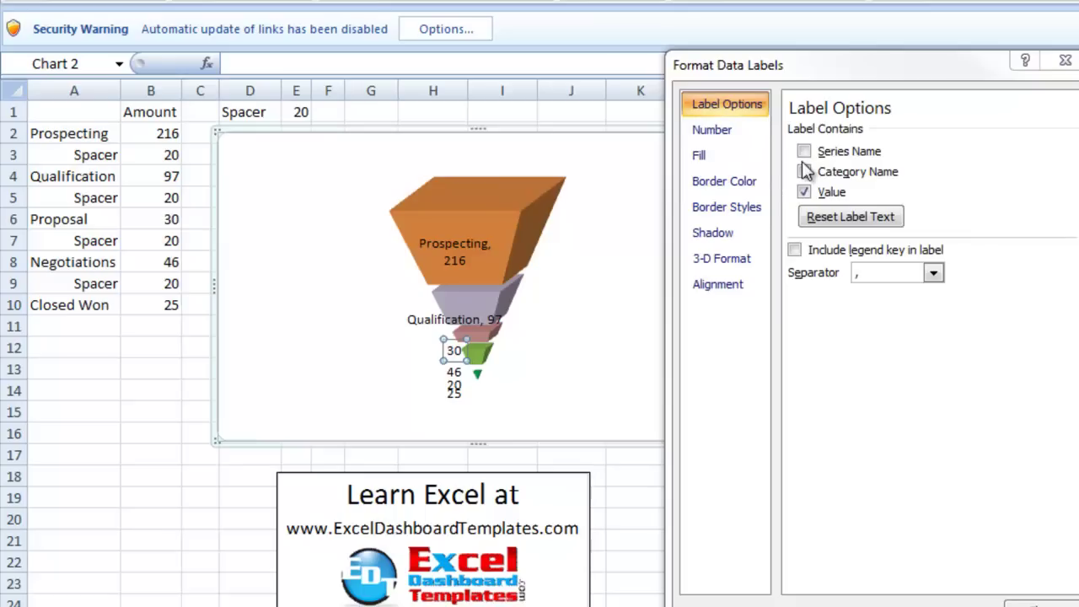
click(805, 170)
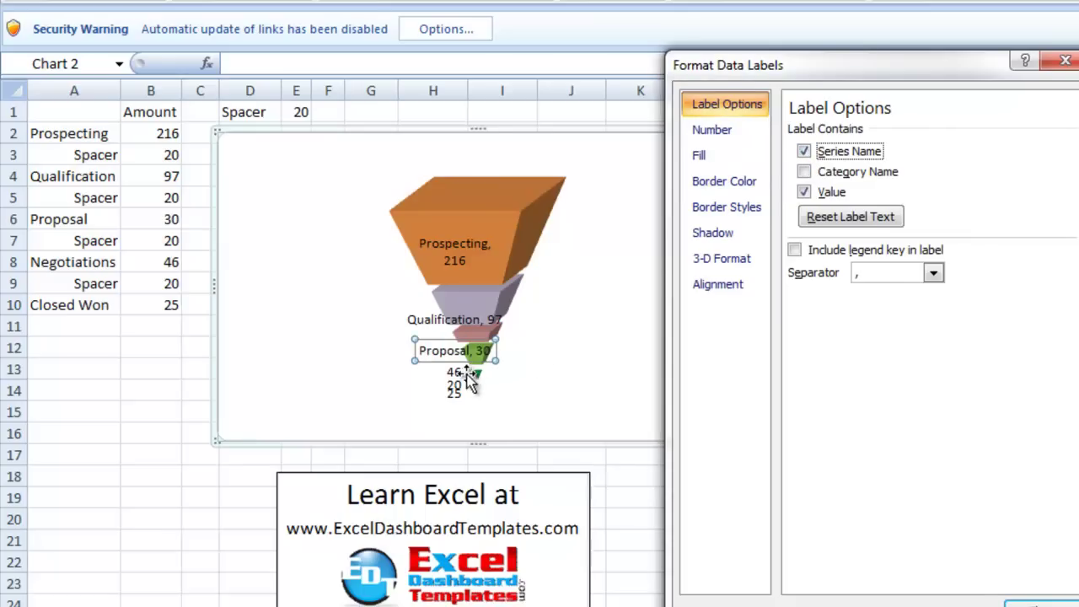
click(462, 383)
click(480, 391)
click(455, 372)
click(826, 153)
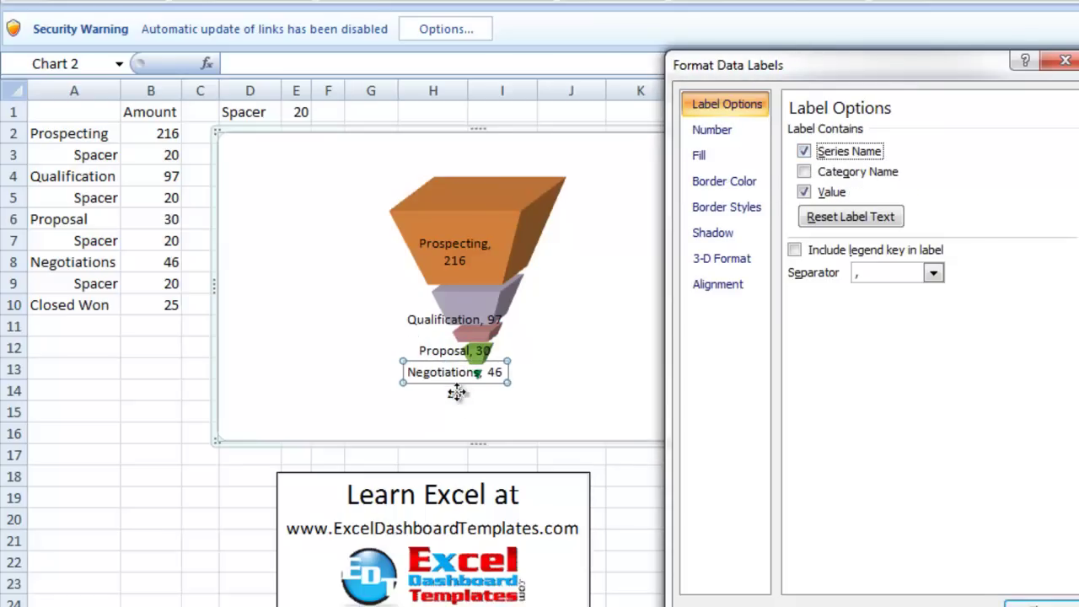
click(456, 393)
click(834, 153)
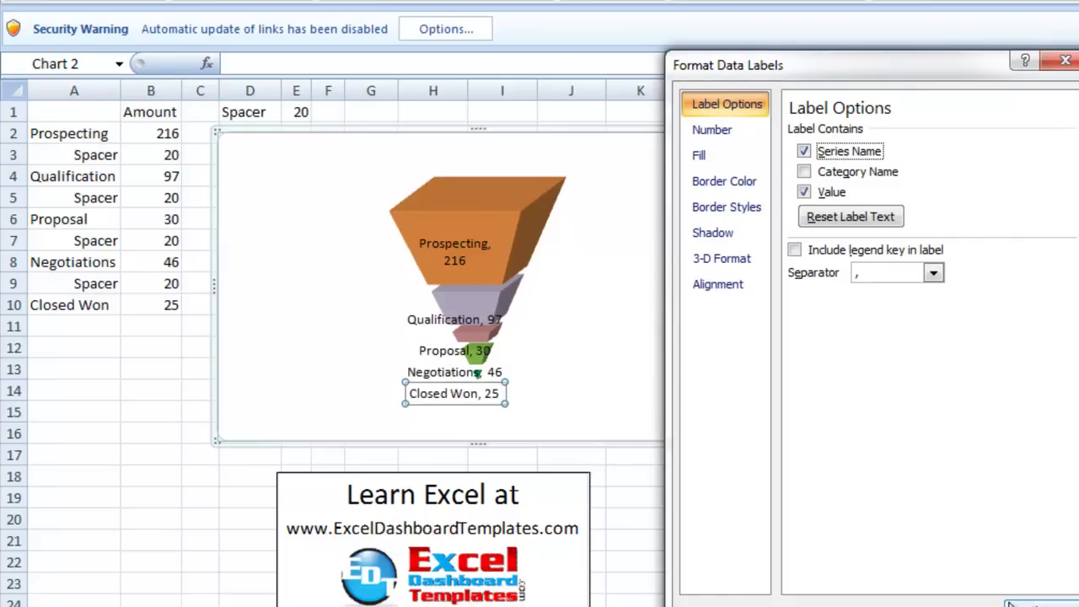
key(Escape)
Move the Prospecting, Qualification and Proposal labels off the funnel to the right of their segments
click(548, 280)
click(451, 252)
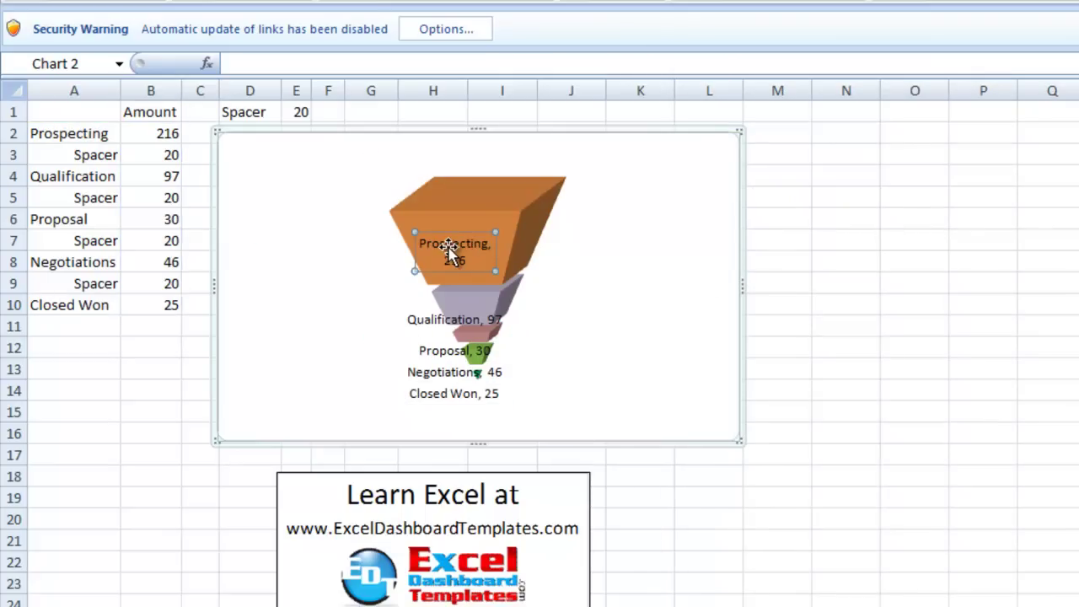
drag(445, 246, 574, 229)
drag(455, 320, 578, 307)
drag(474, 347, 527, 352)
drag(445, 377, 540, 335)
key(Escape)
Move the Negotiations and Closed Won labels to the right of their segments
click(475, 380)
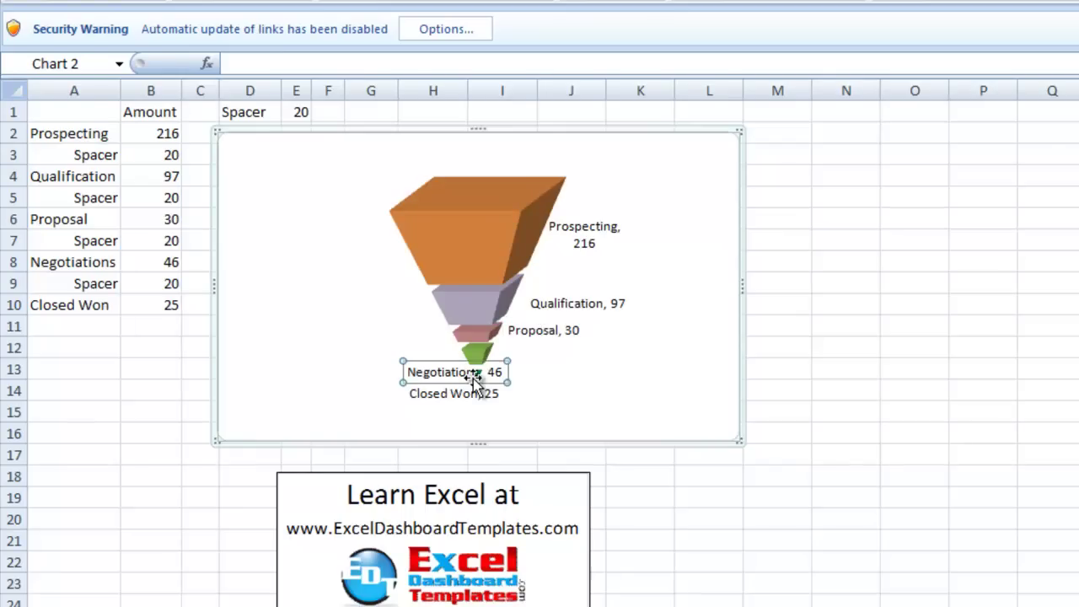
drag(450, 373, 544, 352)
click(489, 392)
drag(481, 392, 545, 377)
click(710, 393)
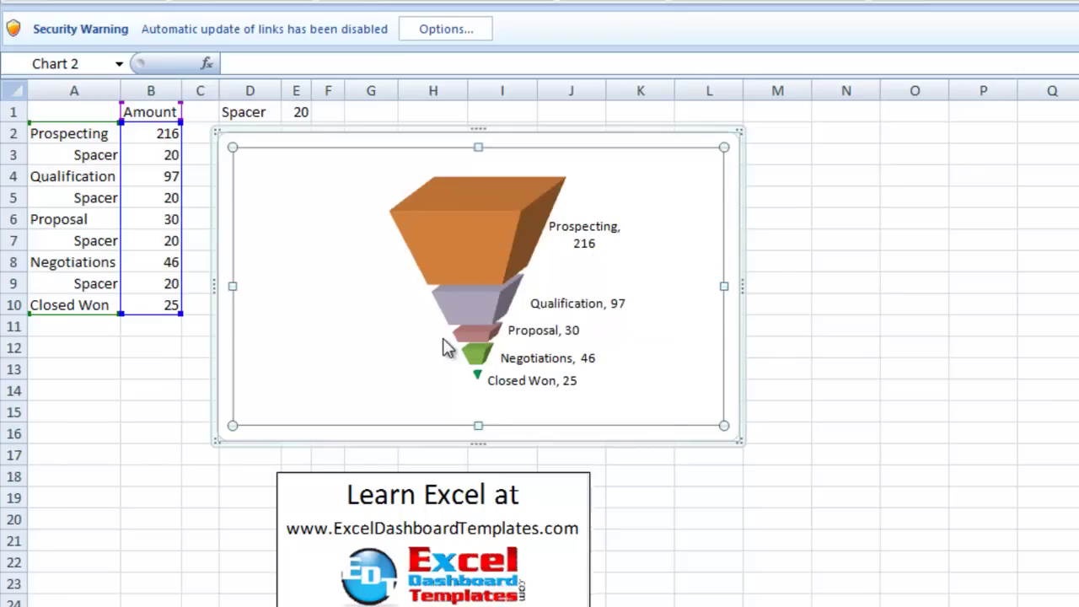
Set the spacer value in cell E1 to 40 and deselect the chart
click(299, 112)
text(40)
click(892, 327)
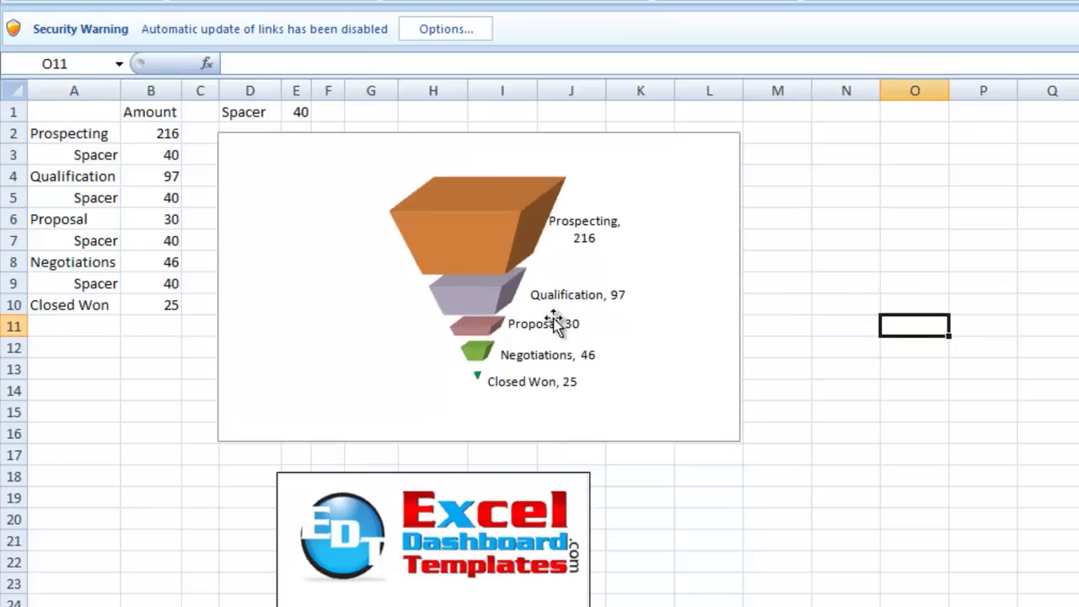